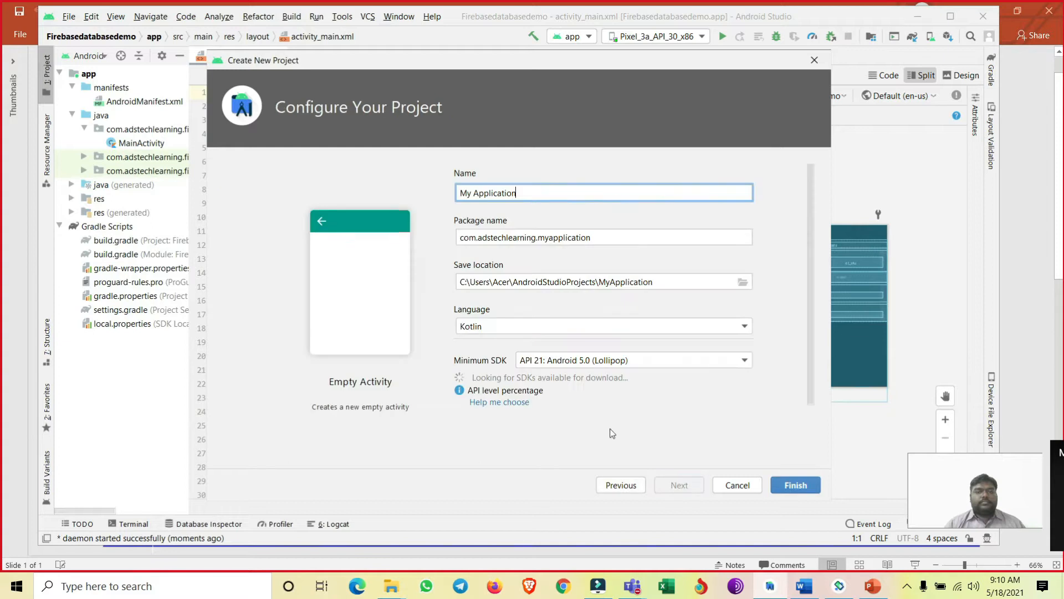
- Name the new Empty Activity project FBDBDemo
left_click_drag(532, 195, 428, 188)
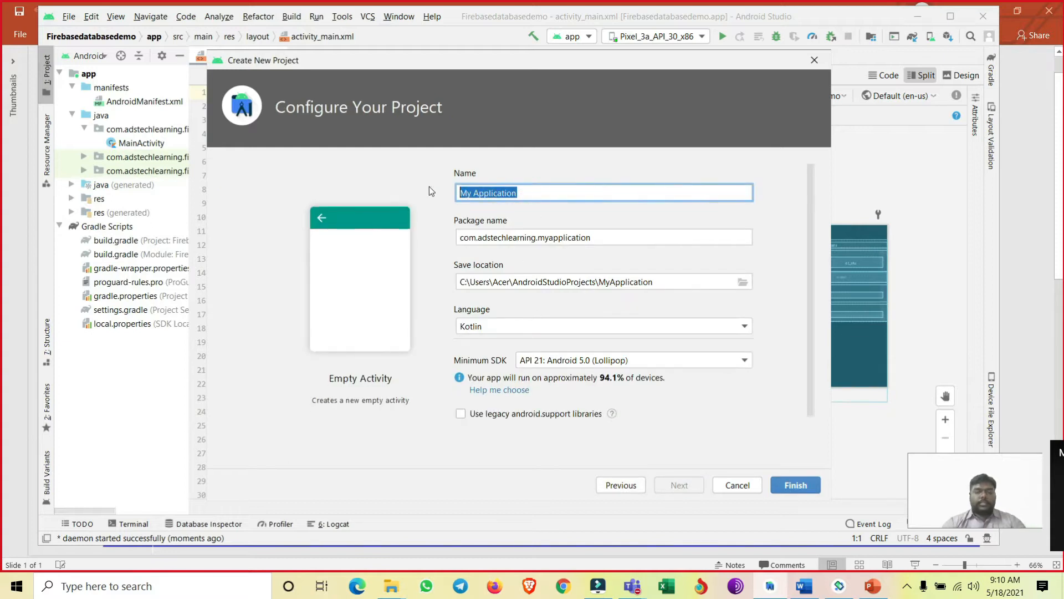
type("FB")
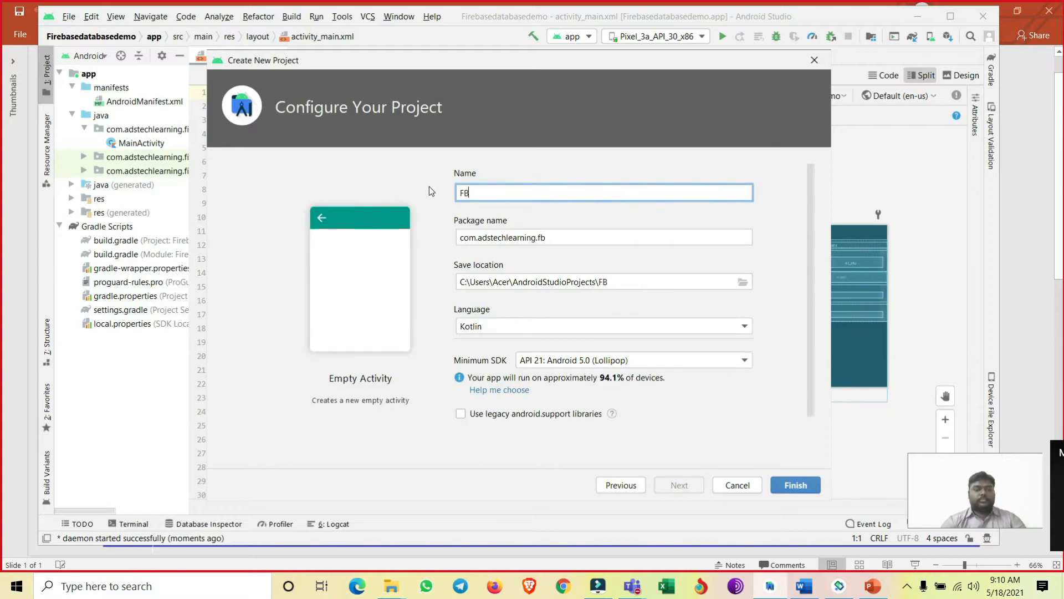
type("DBDemo")
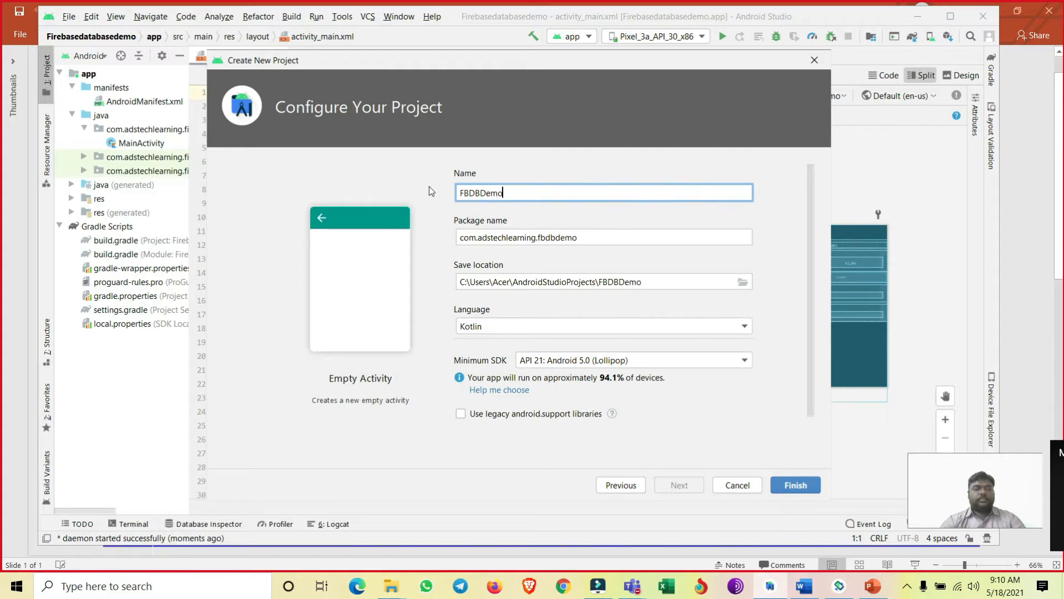
left_click(517, 239)
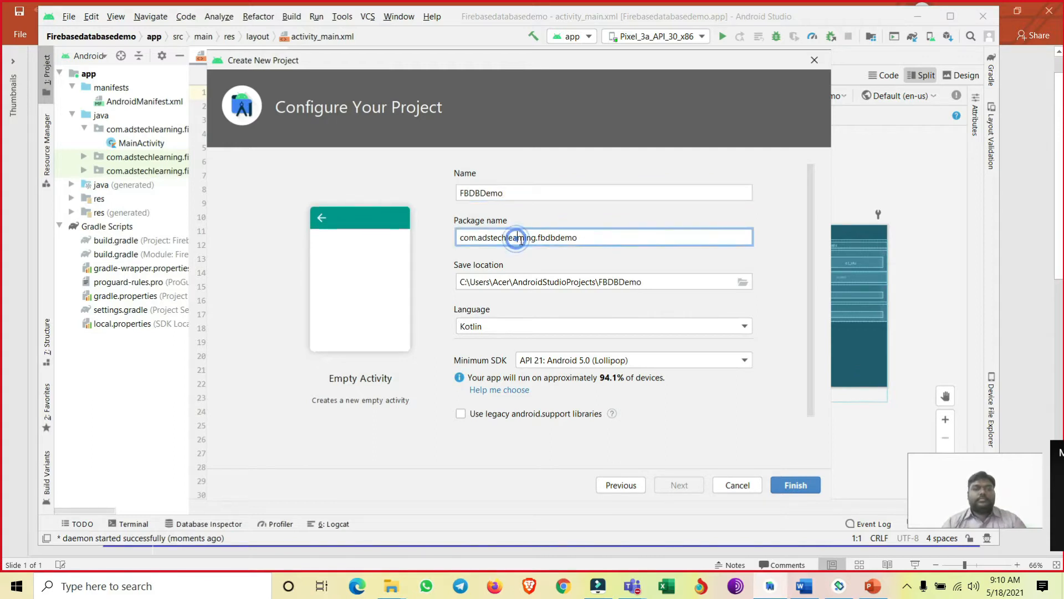
- Create the project with Kotlin as the language and API 22: Android 5.1 (Lollipop) as minimum SDK, and maximize its window
left_click(547, 324)
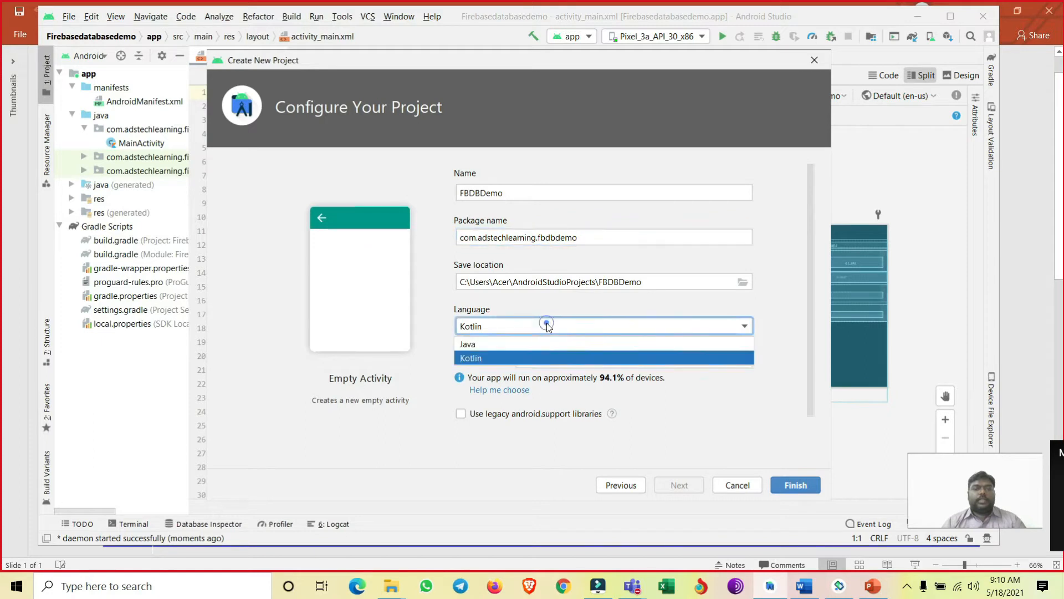
left_click(540, 358)
left_click(581, 361)
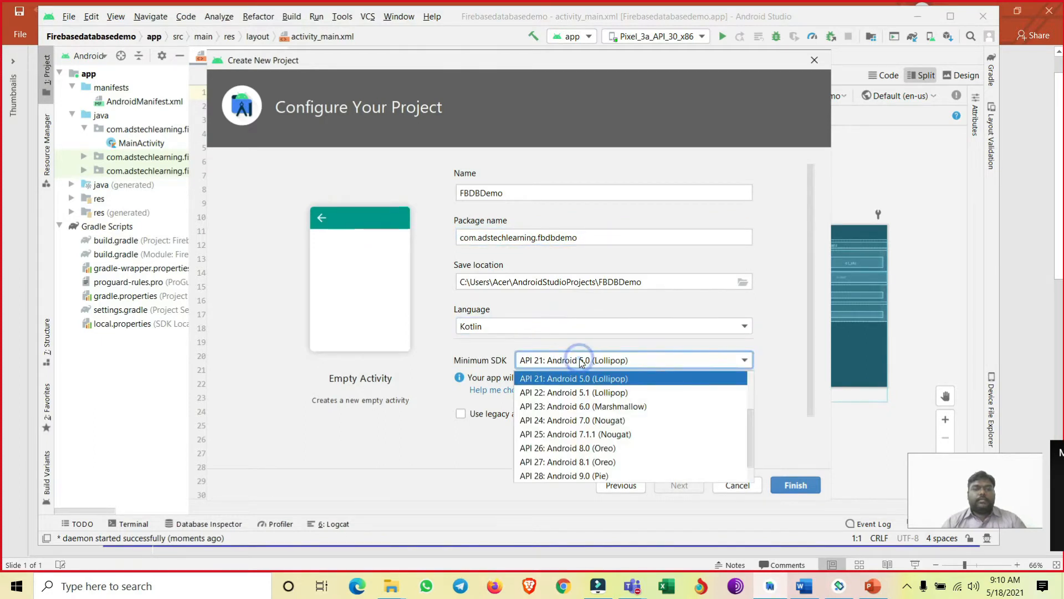
scroll(588, 393, "up", 1)
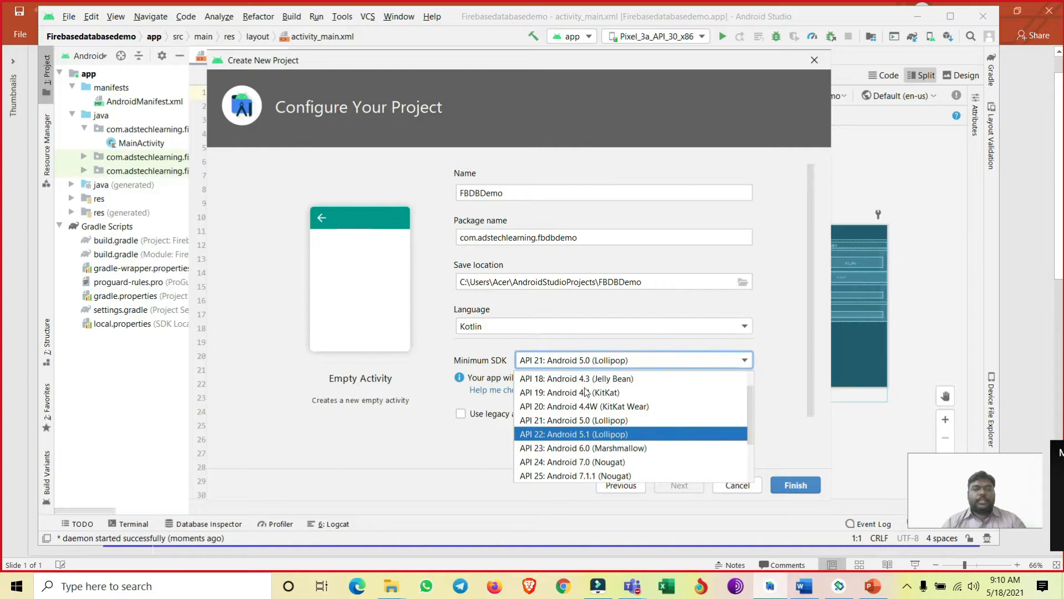
left_click(604, 434)
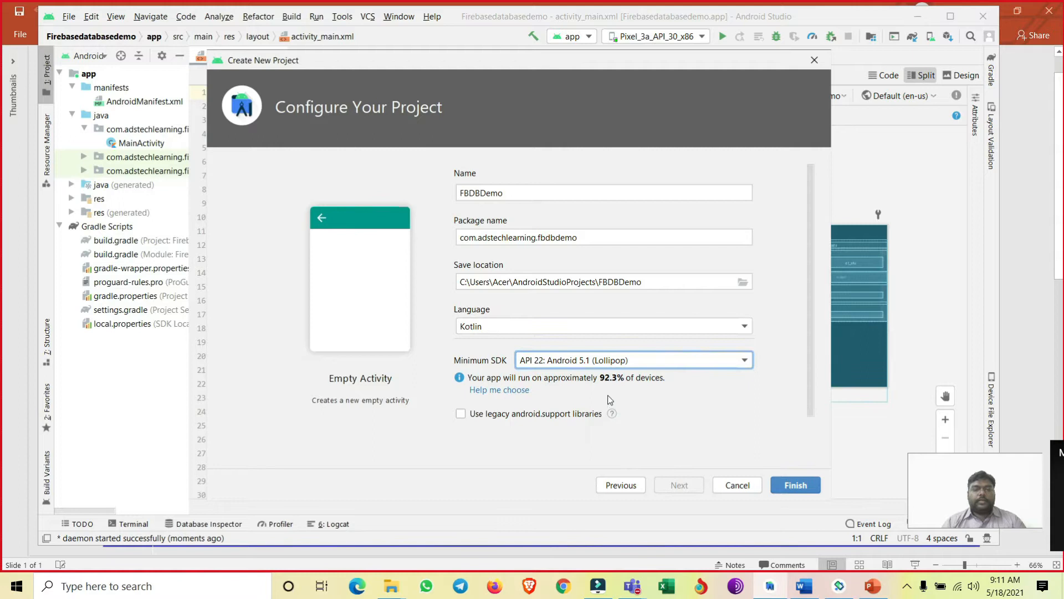
left_click(786, 486)
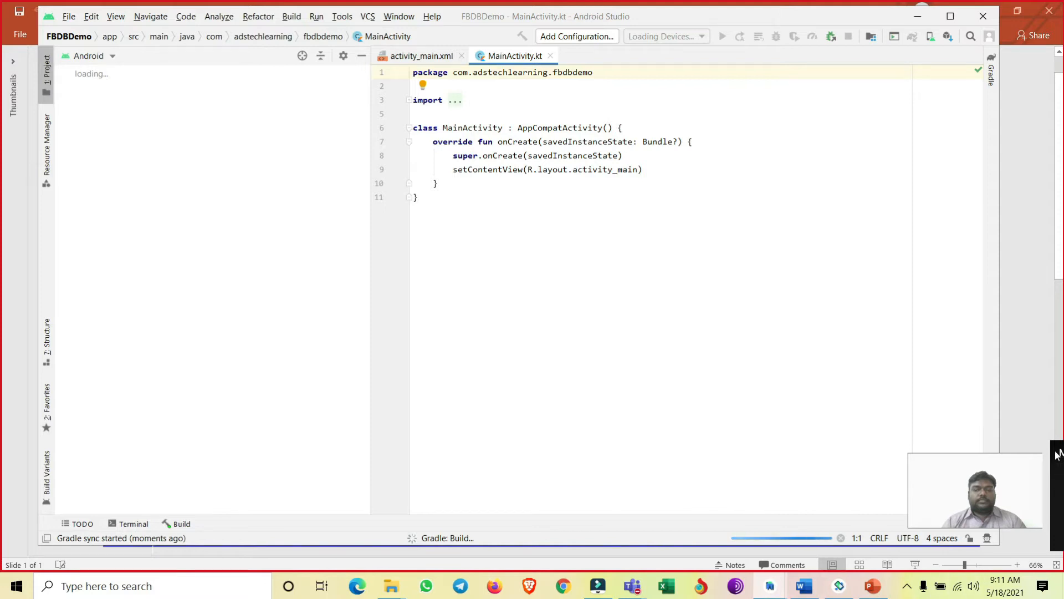
left_click(952, 23)
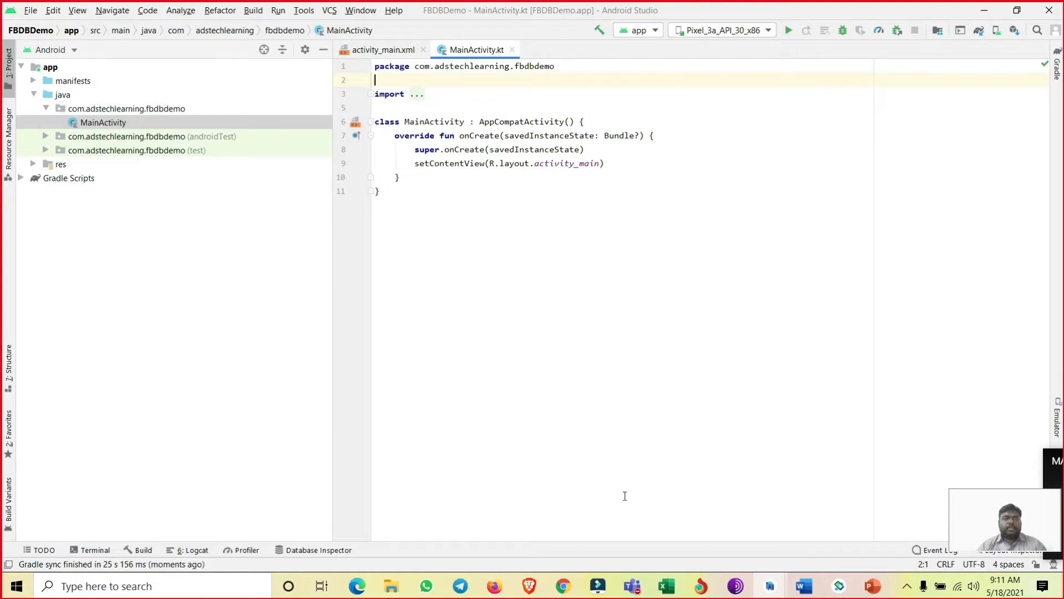
- Switch to Chrome and search the web for "firebase database console"
left_click(564, 586)
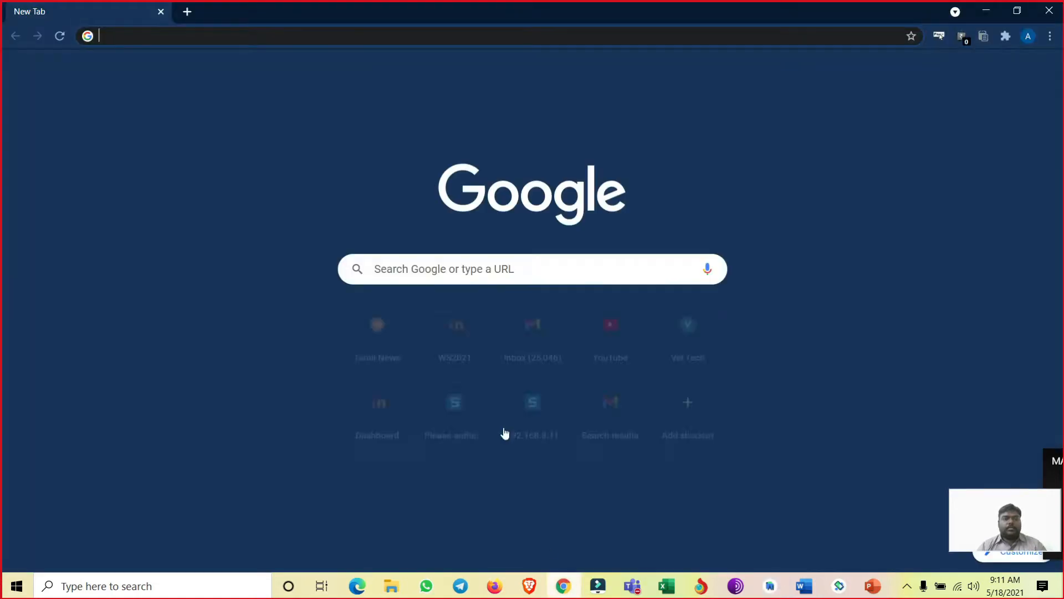
left_click(290, 36)
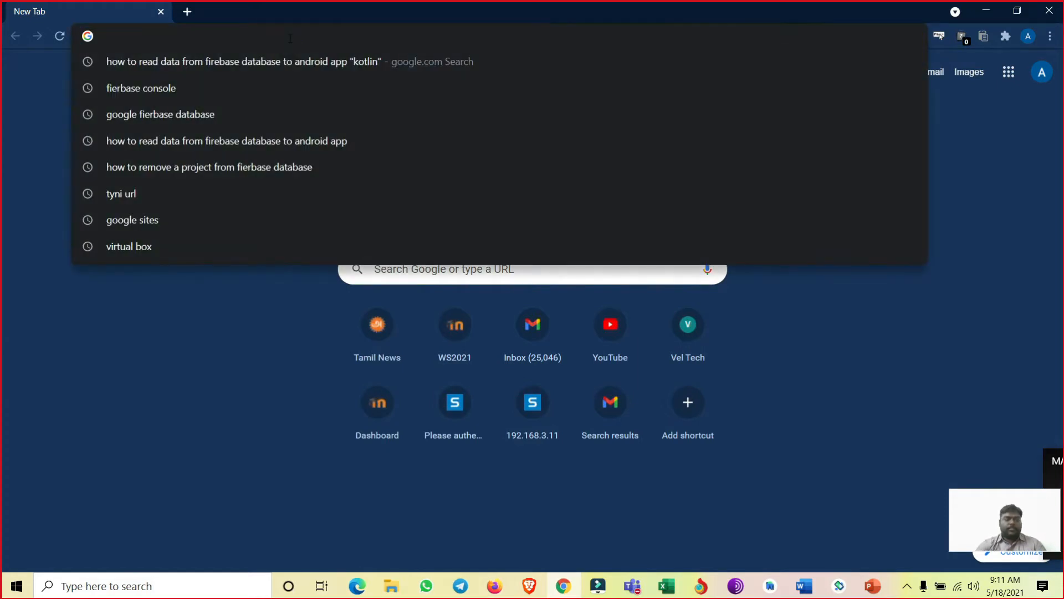
type("fi")
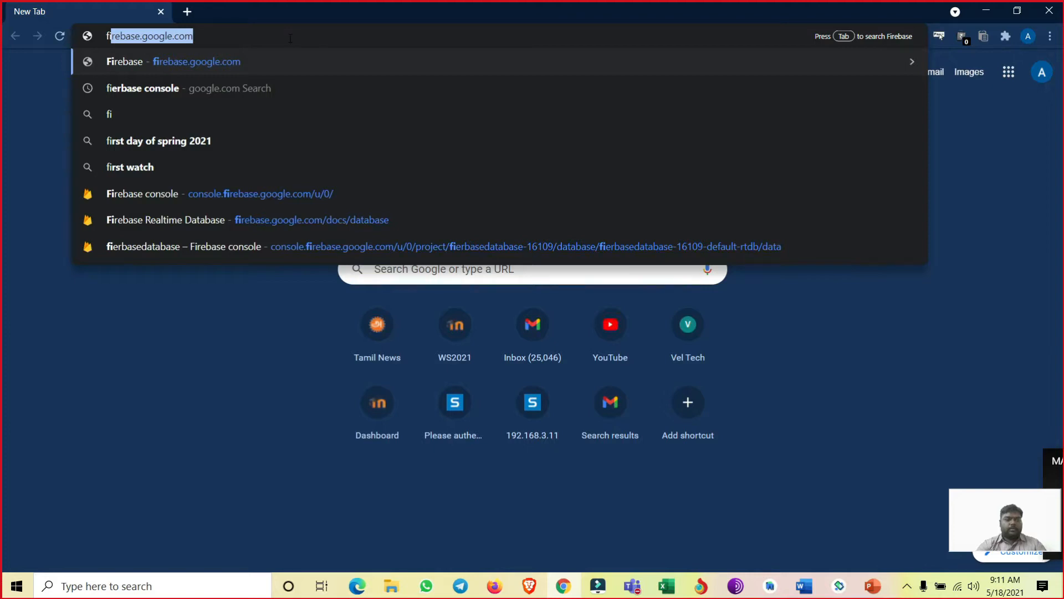
type("reb")
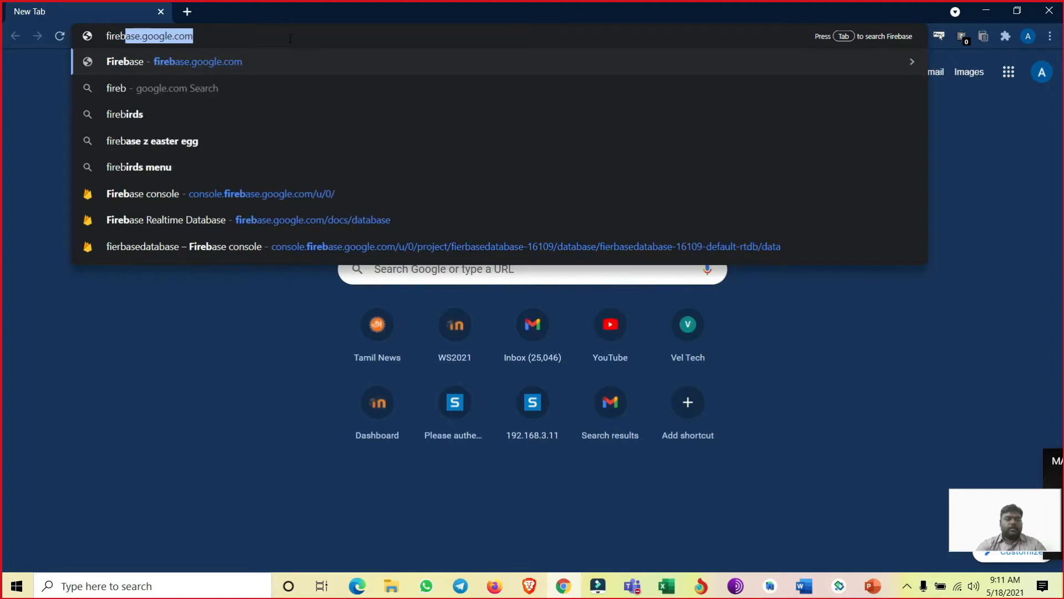
type("ase data")
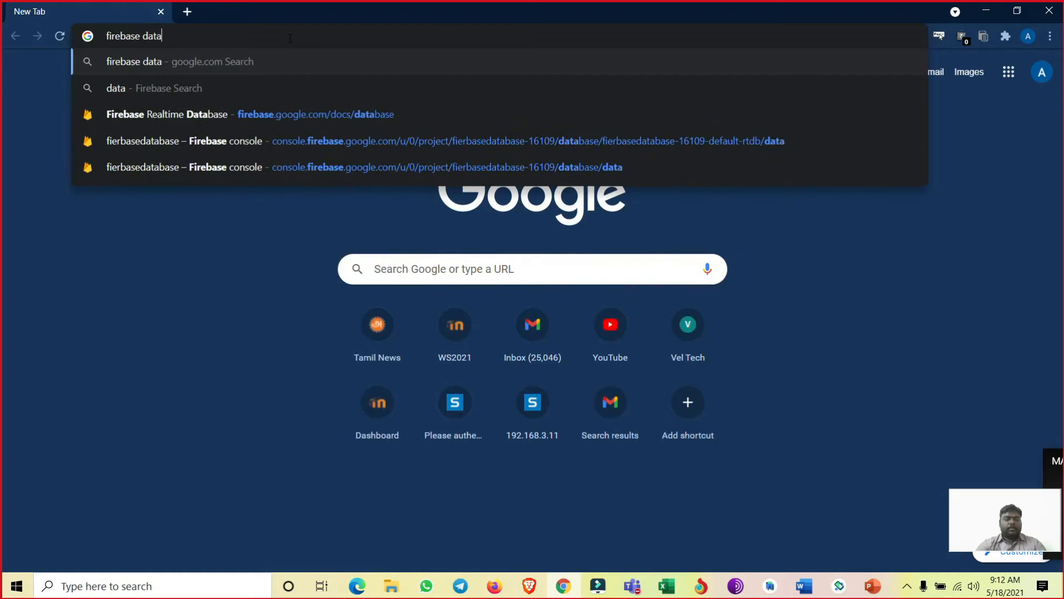
type("base ")
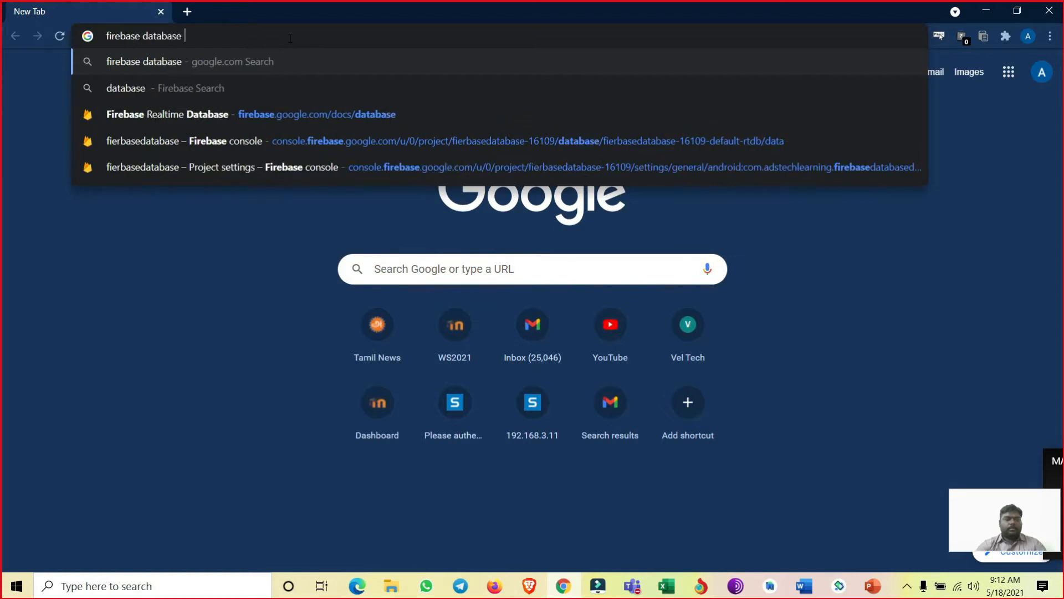
type("console")
key("Return")
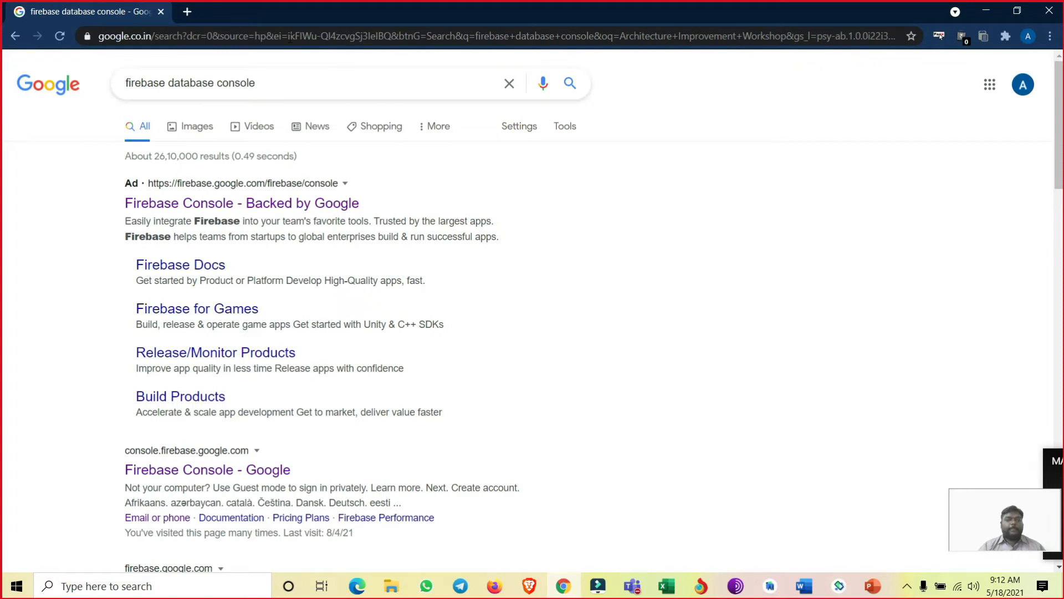
- Open the Firebase Console at console.firebase.google.com from the search results
scroll(125, 377, "down", 6)
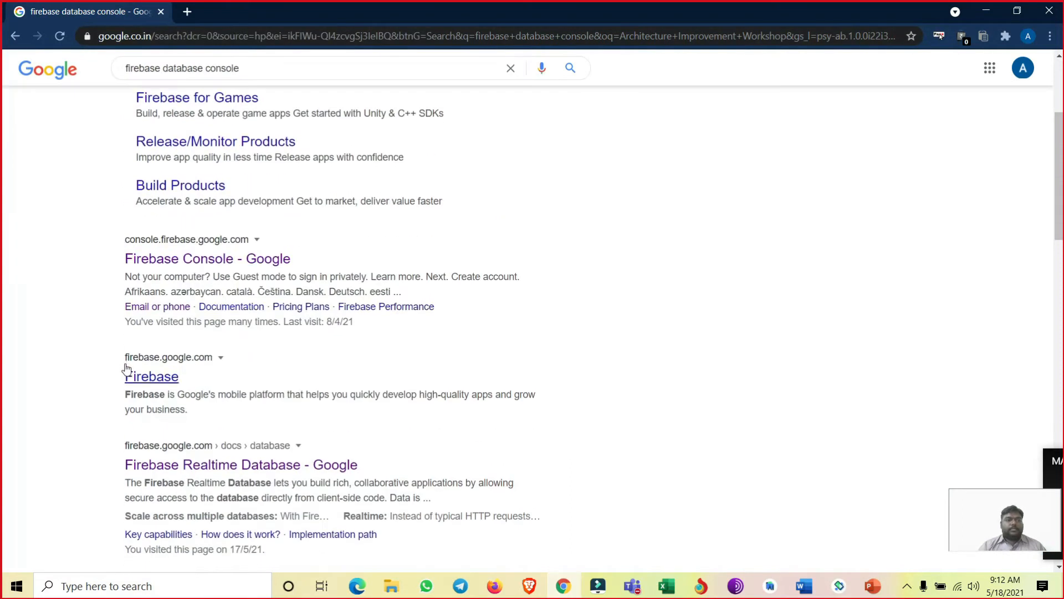
scroll(159, 180, "up", 1)
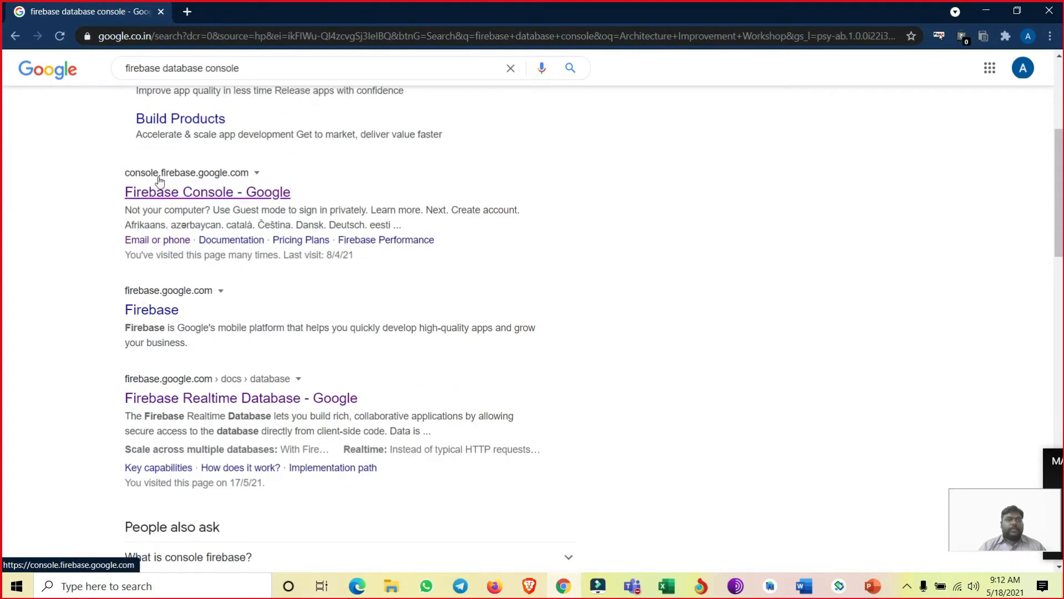
left_click(198, 194)
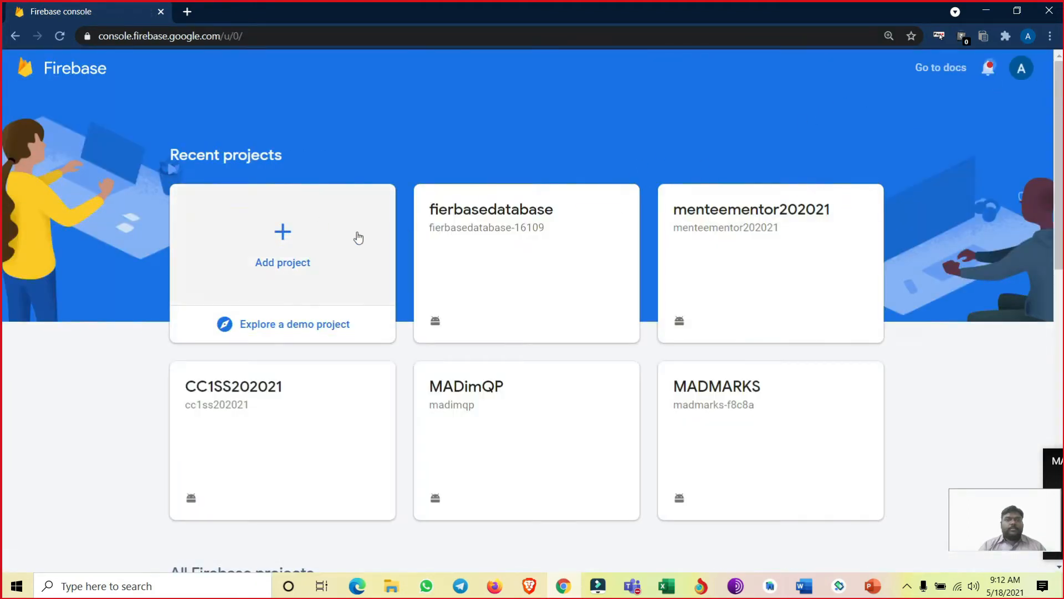
- Open the existing fierbasedatabase project and go to its Realtime Database
left_click(283, 235)
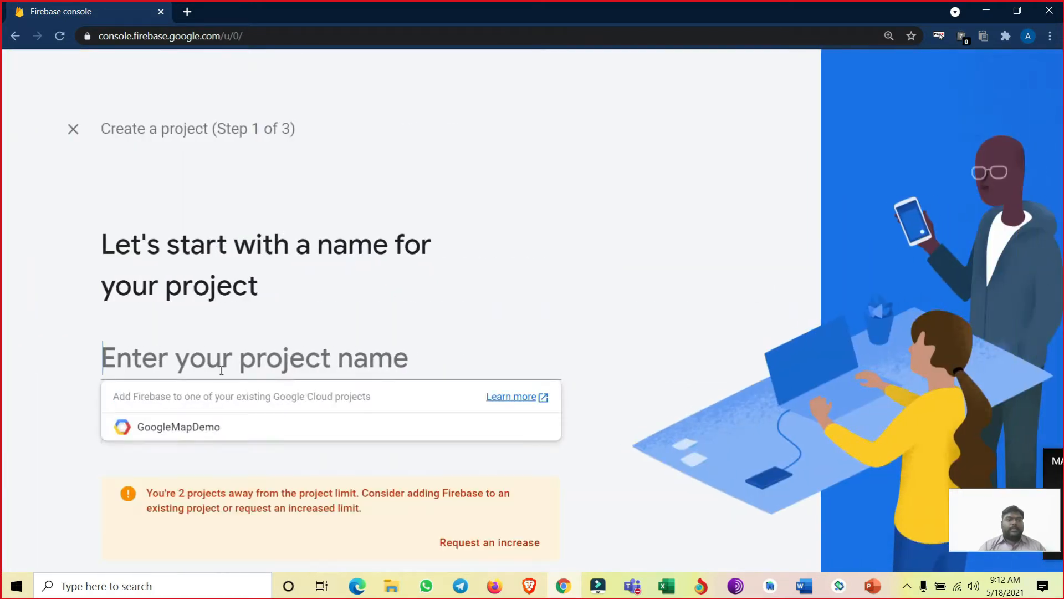
left_click(74, 129)
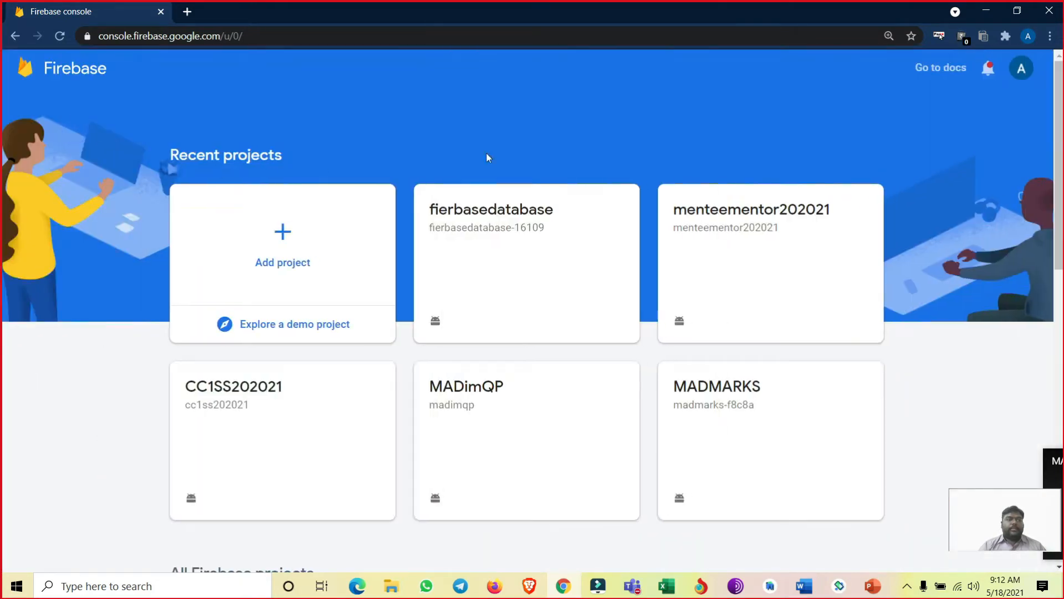
left_click(503, 238)
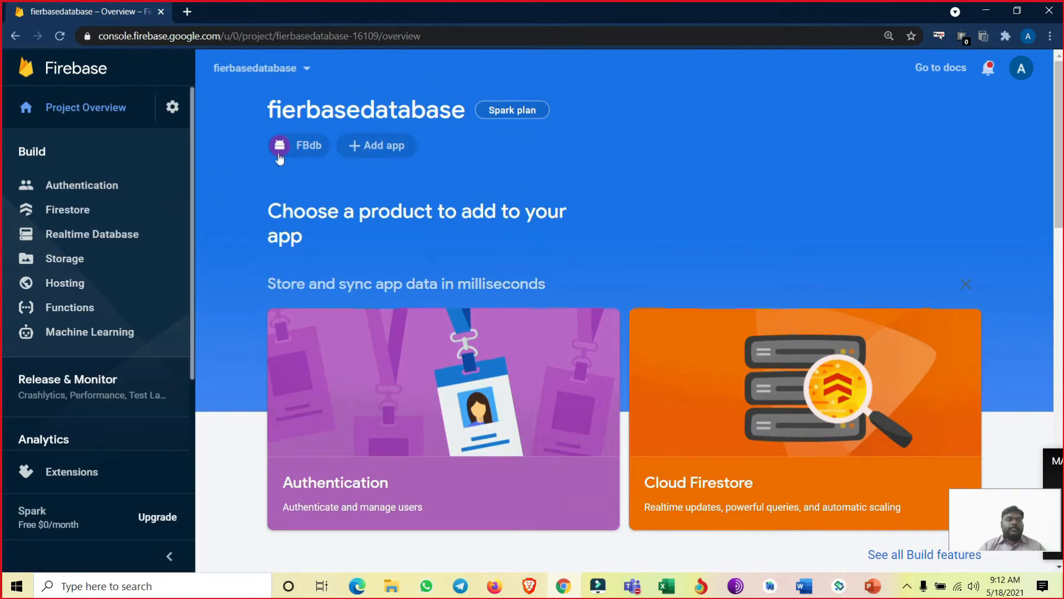
left_click(104, 238)
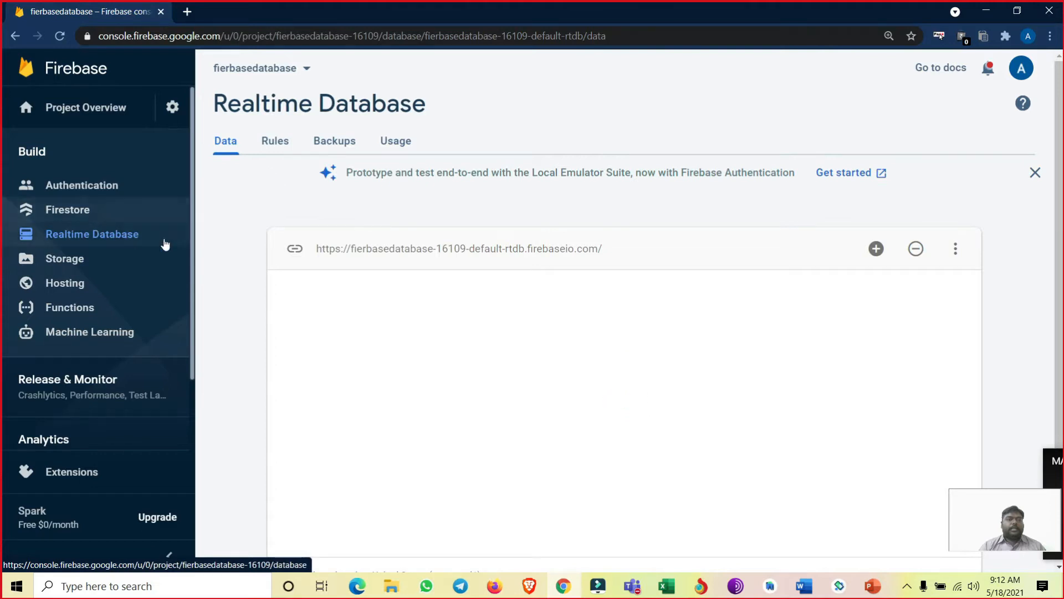
- Examine the Realtime Database's security rules, including the read and write conditions and the expiry dates in their comments
left_click(271, 140)
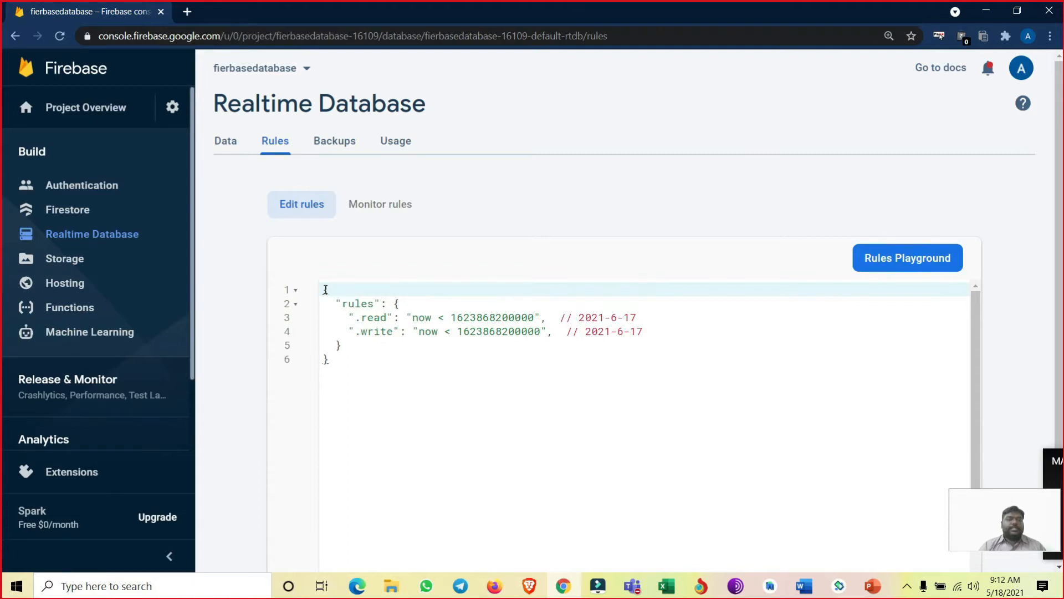
key("ctrl+a")
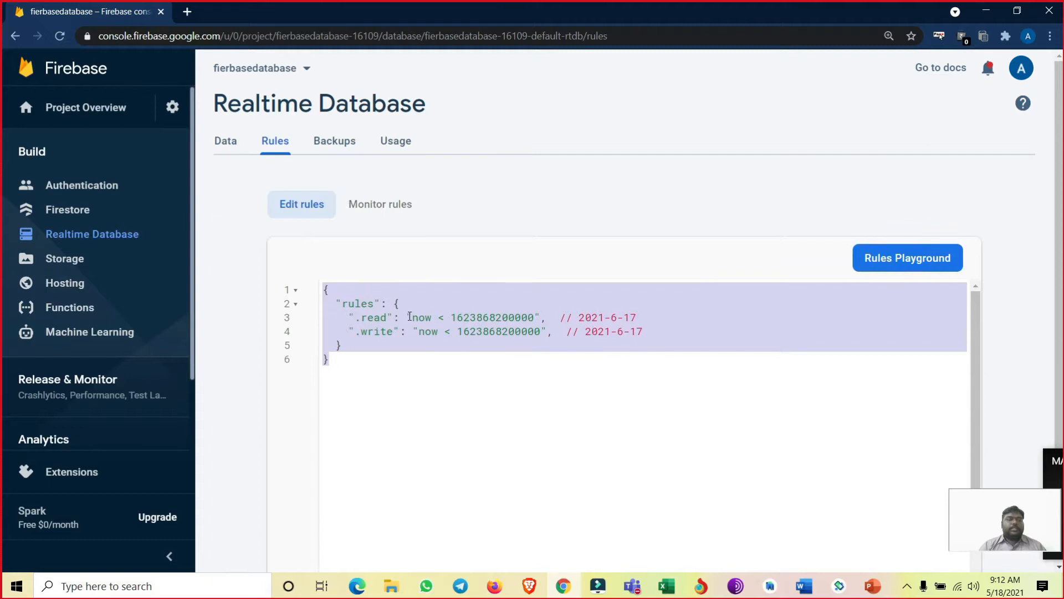
left_click(409, 317)
left_click_drag(530, 317, 431, 317)
left_click_drag(534, 331, 416, 330)
left_click_drag(579, 317, 641, 317)
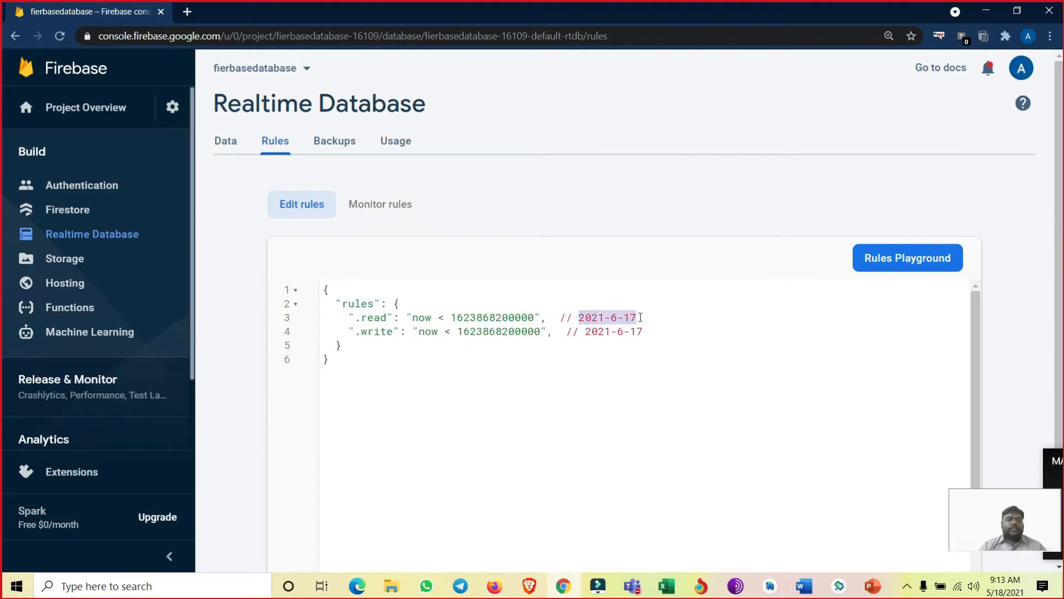
left_click(641, 317)
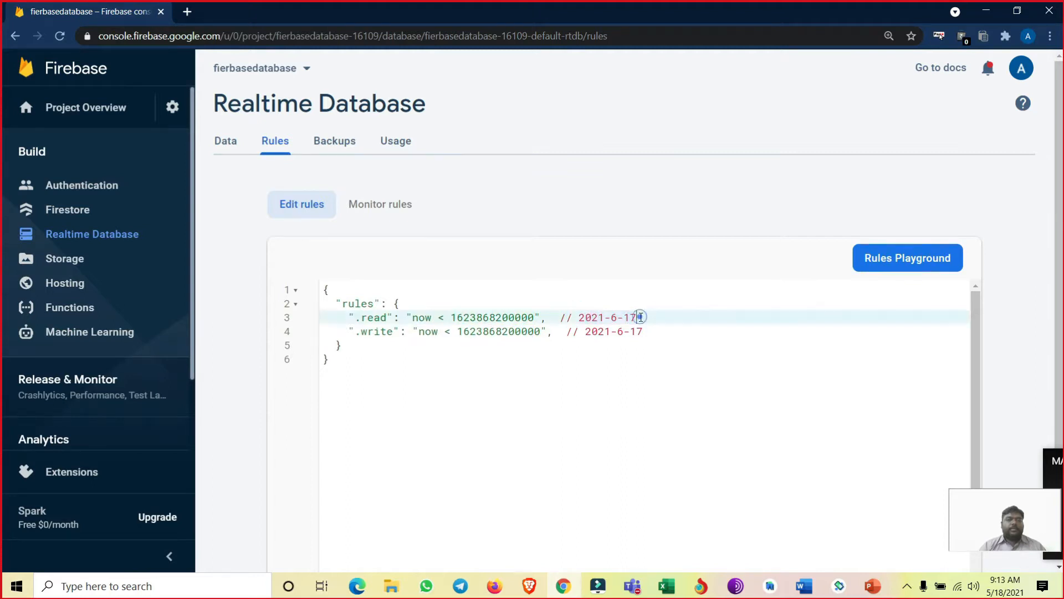
left_click_drag(638, 317, 624, 318)
left_click(617, 317)
double_click(602, 317)
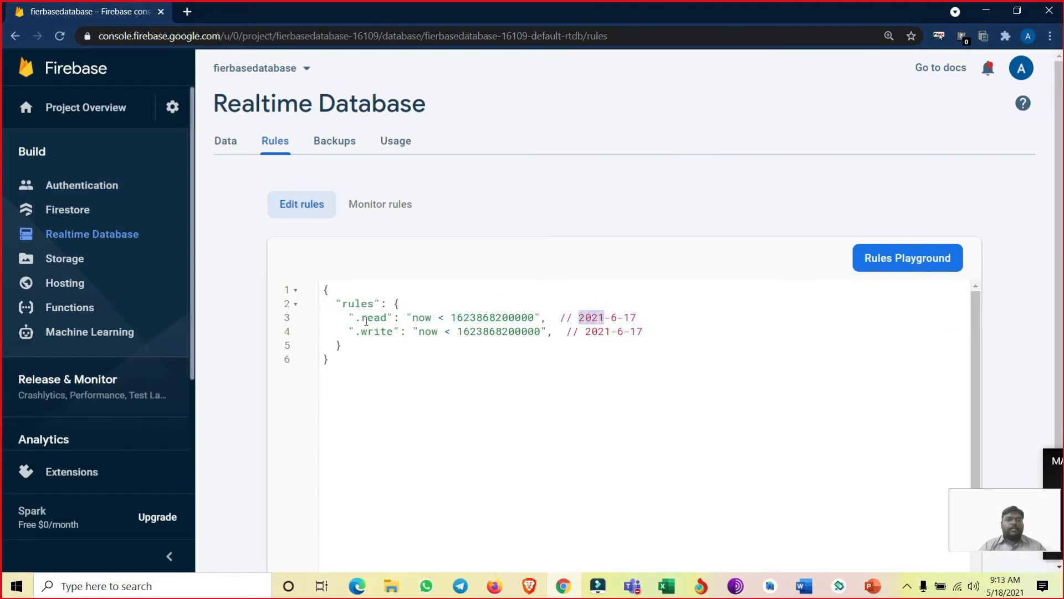
double_click(363, 320)
left_click_drag(645, 332, 584, 332)
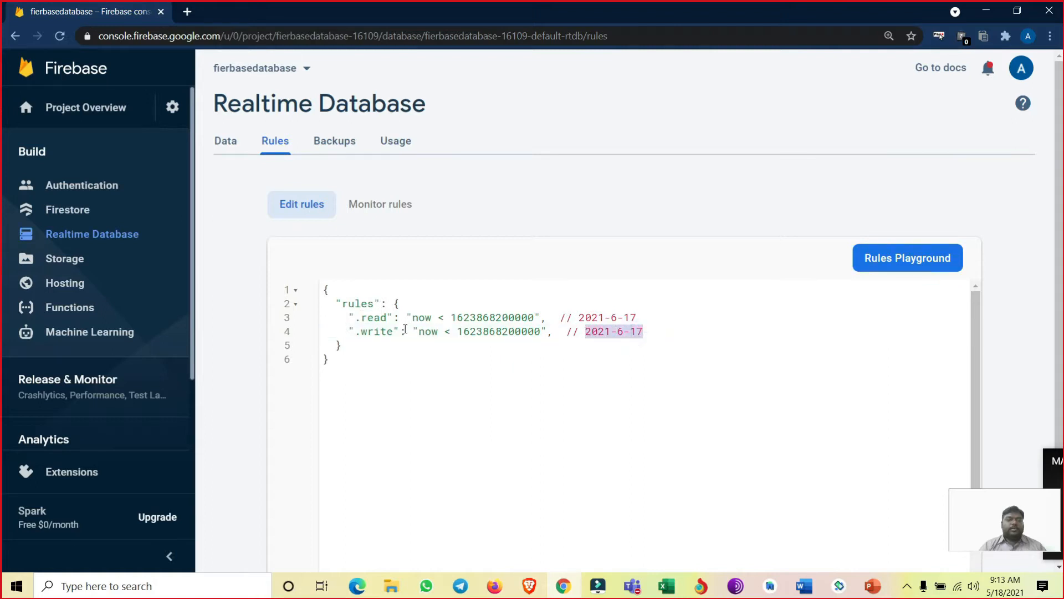
double_click(377, 331)
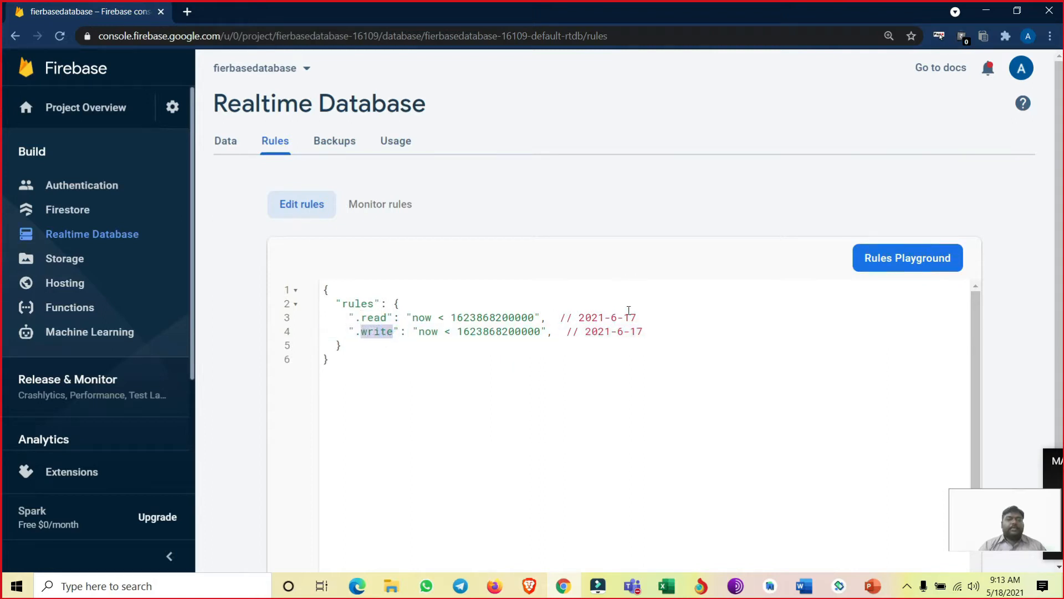
left_click_drag(642, 315, 582, 316)
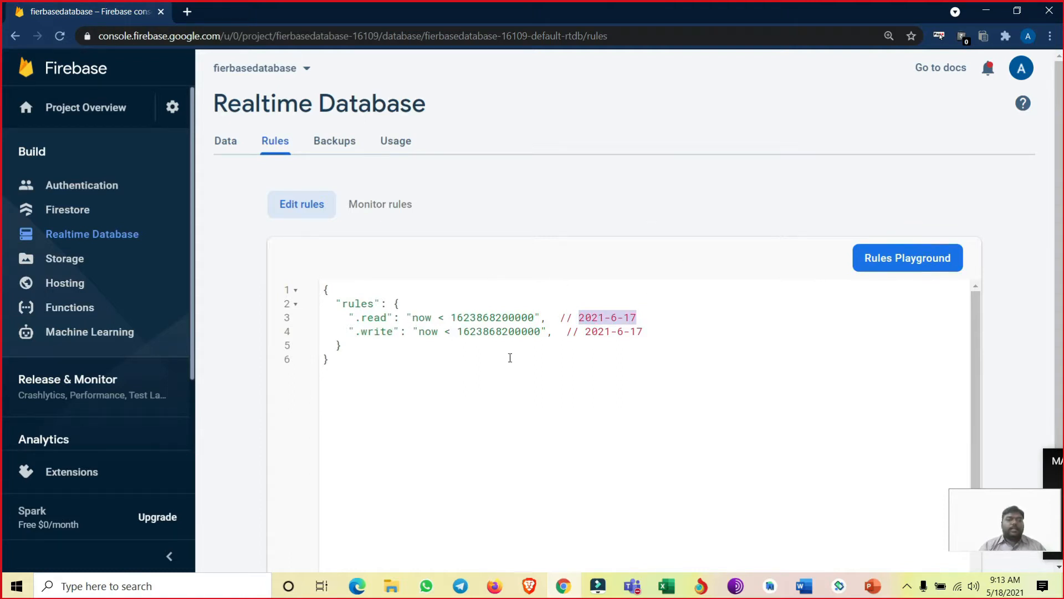
left_click(635, 316)
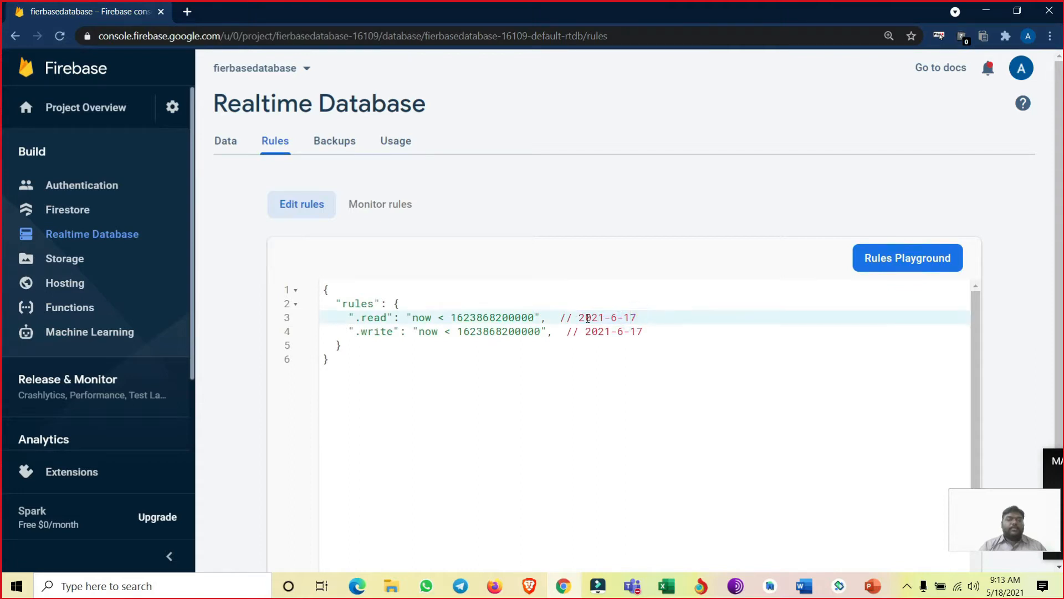
- Delete the existing db node and all its child records from the Realtime Database data
left_click(308, 204)
left_click(223, 142)
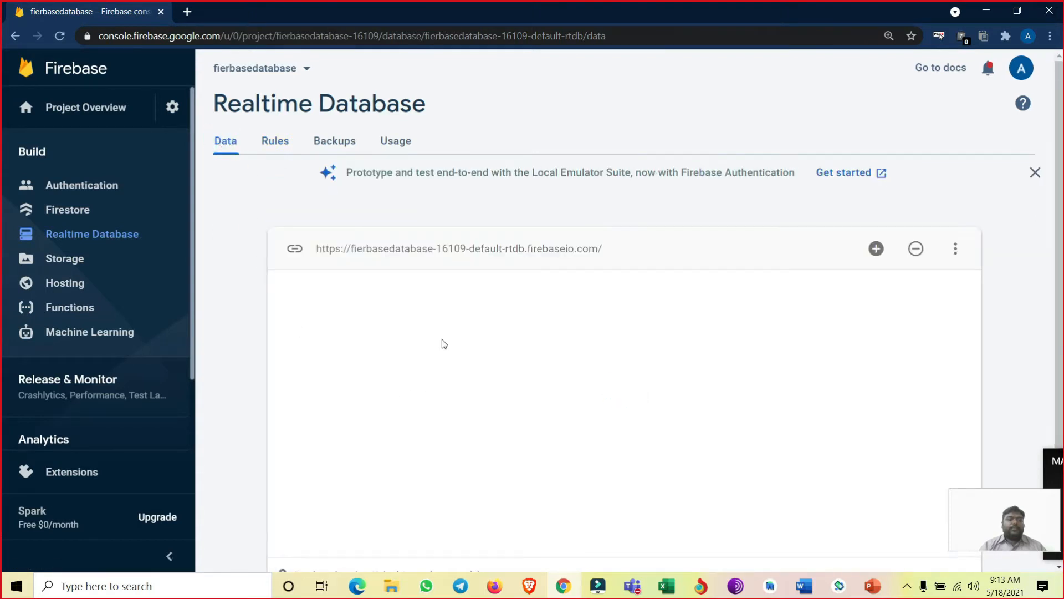
mouse_move(320, 327)
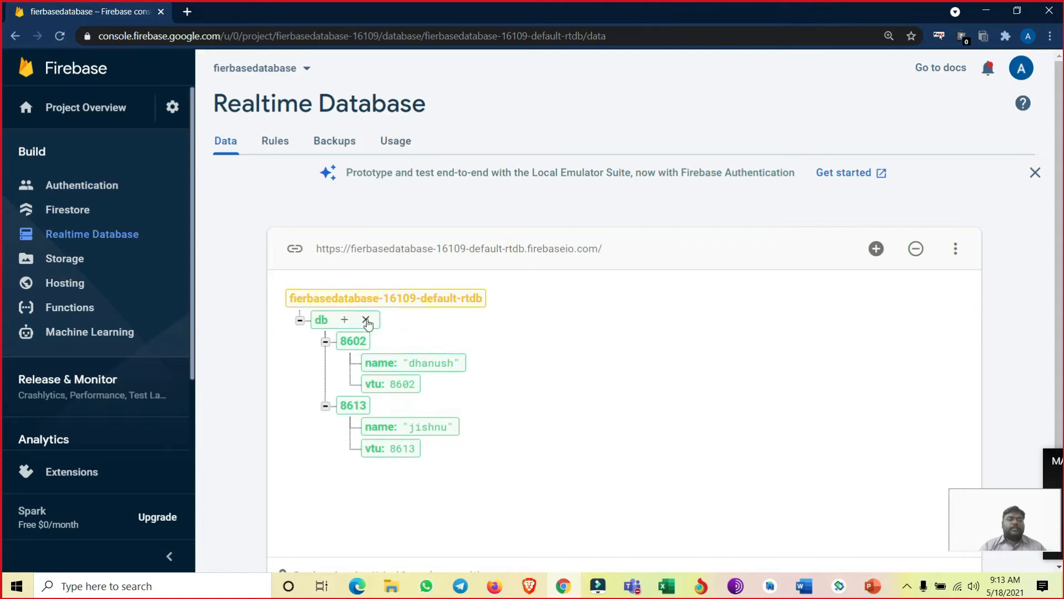
left_click(365, 320)
left_click(703, 381)
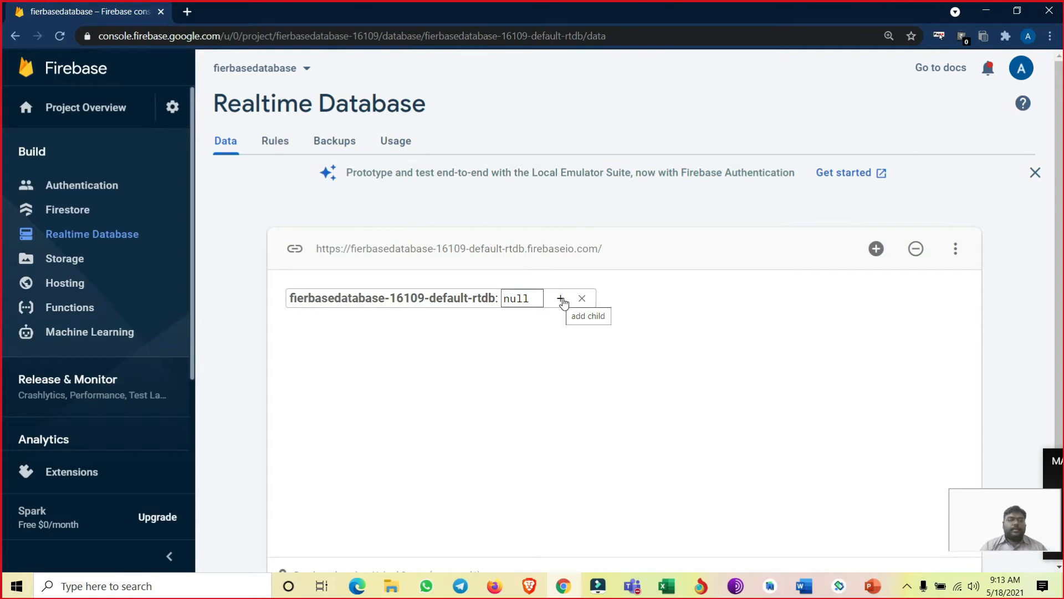
- Start a root-level child named database, with a nested child named after the first person's VTU number
left_click(561, 300)
left_click(398, 322)
type("dat")
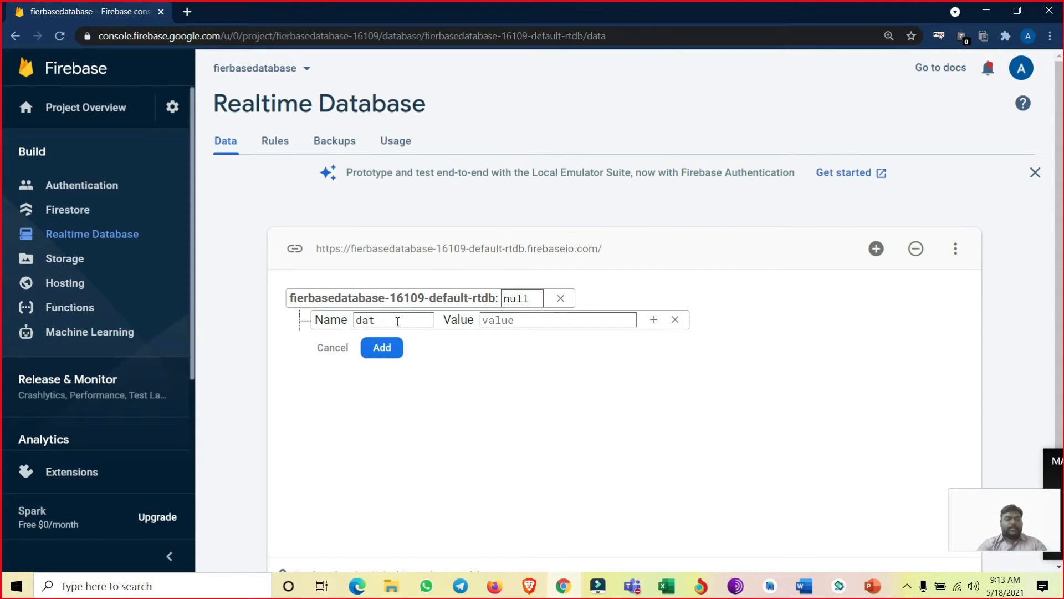
type("abase")
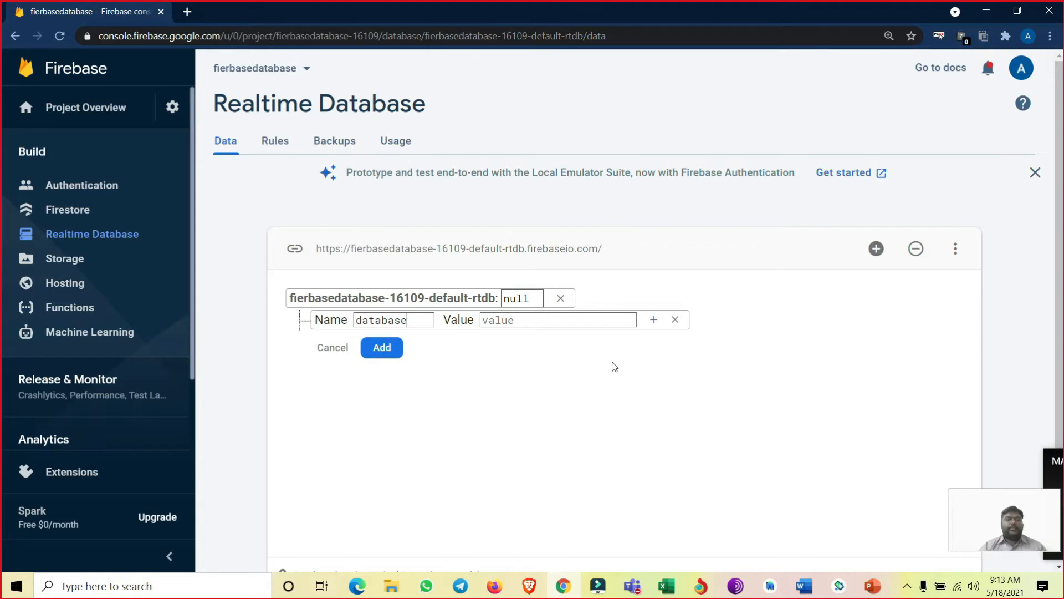
left_click(654, 321)
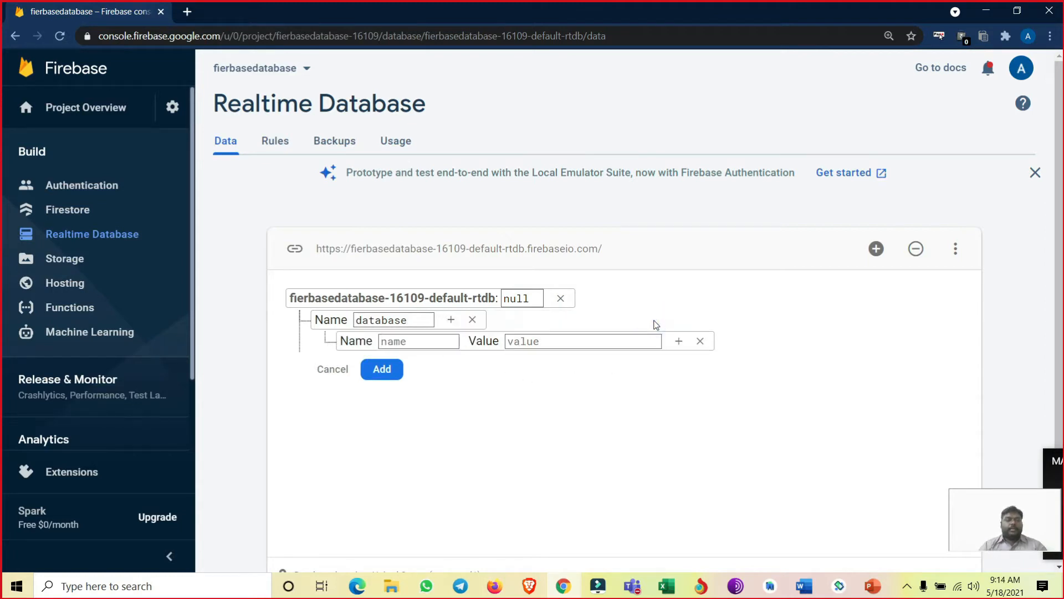
type("8613")
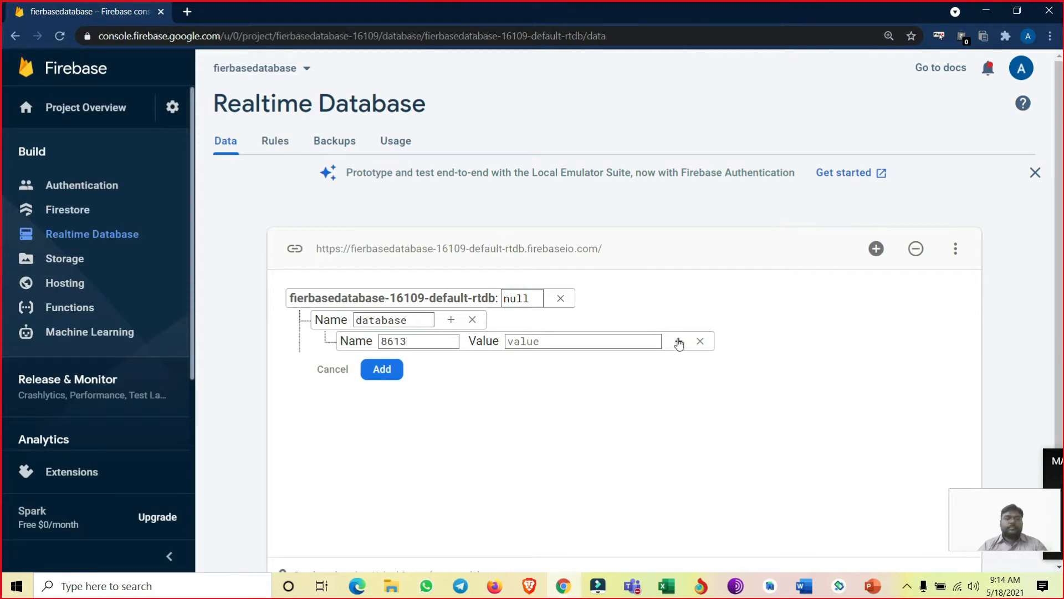
- Give the nested record a vtu field with the person's VTU number and a name field with the person's name
left_click(679, 341)
type("vtu")
key("Tab")
type("8613")
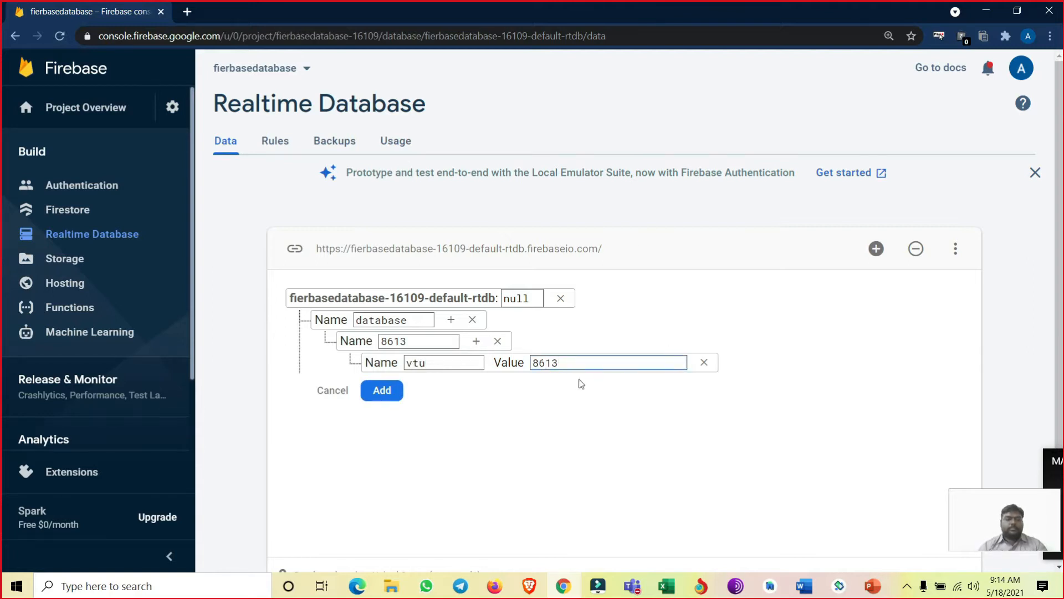
left_click(477, 341)
type("name")
key("Tab")
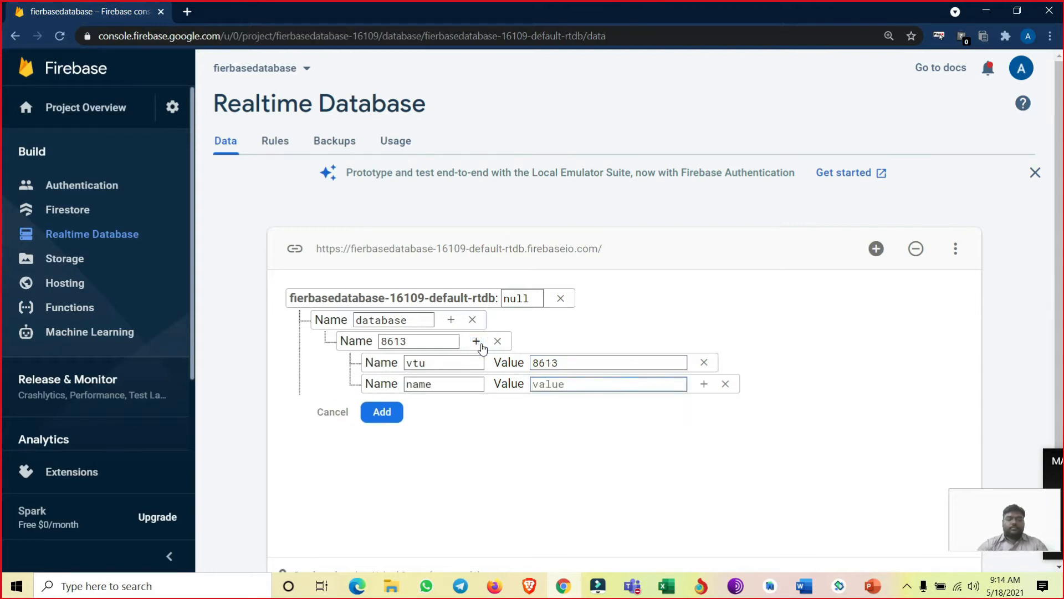
type("j")
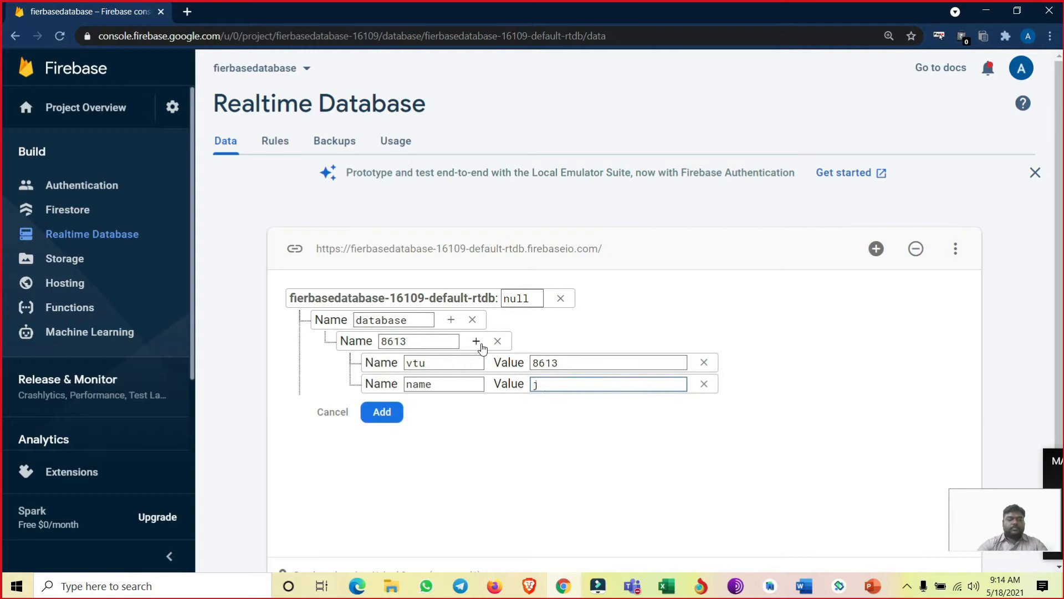
type("ishnu")
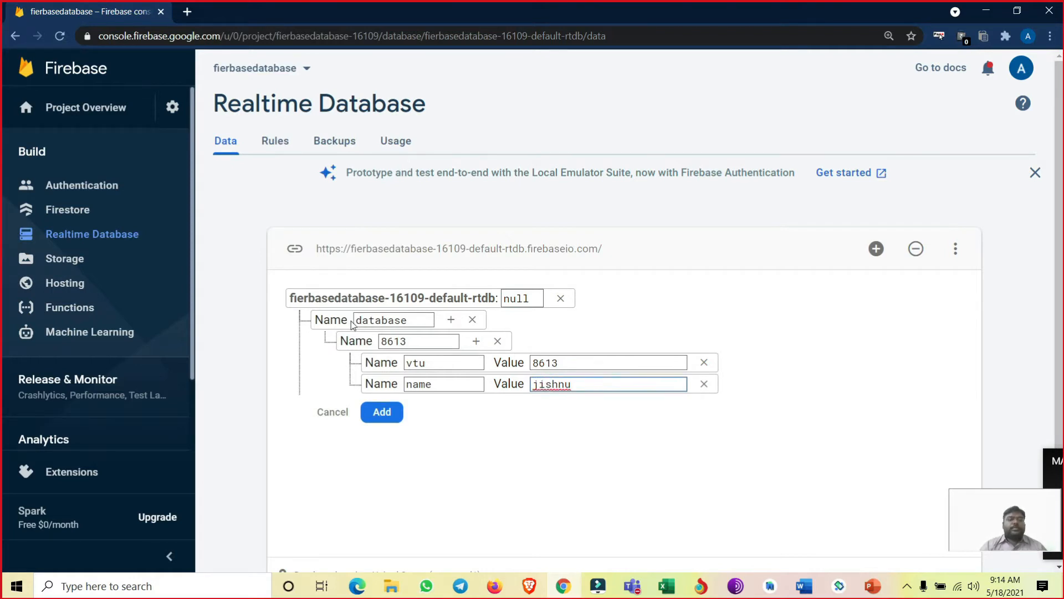
- Check the keys and values of the drafted database node and add it to the Realtime Database
left_click_drag(355, 320, 411, 342)
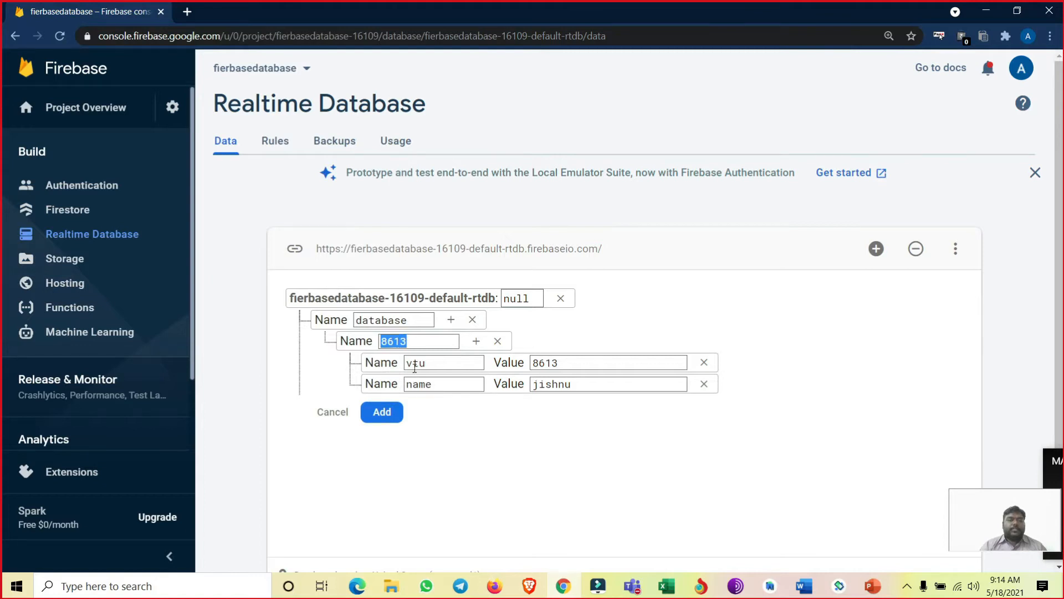
double_click(407, 364)
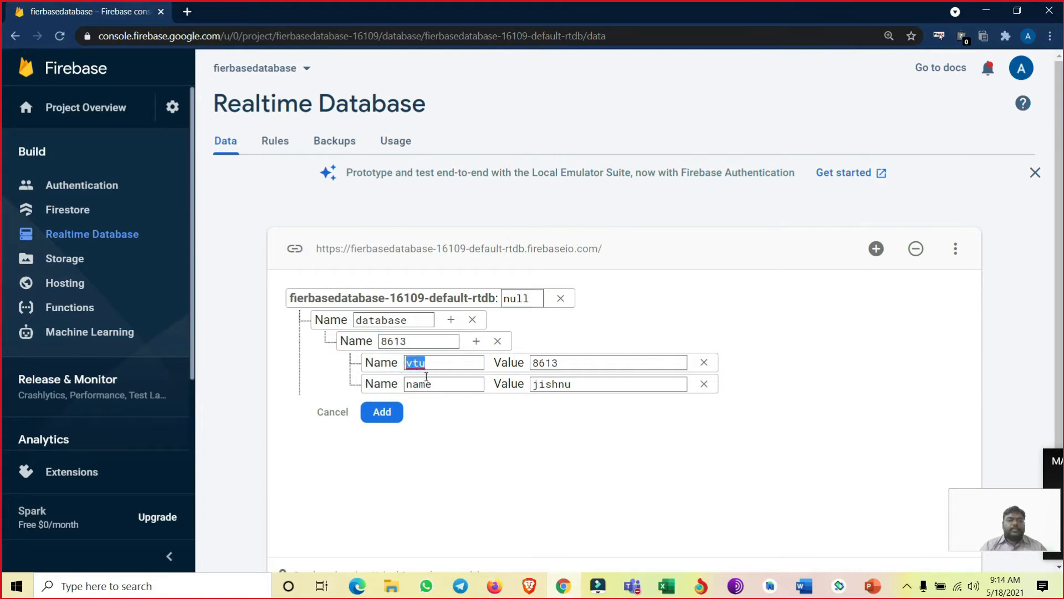
left_click_drag(407, 382, 434, 384)
left_click_drag(531, 363, 572, 383)
left_click(388, 413)
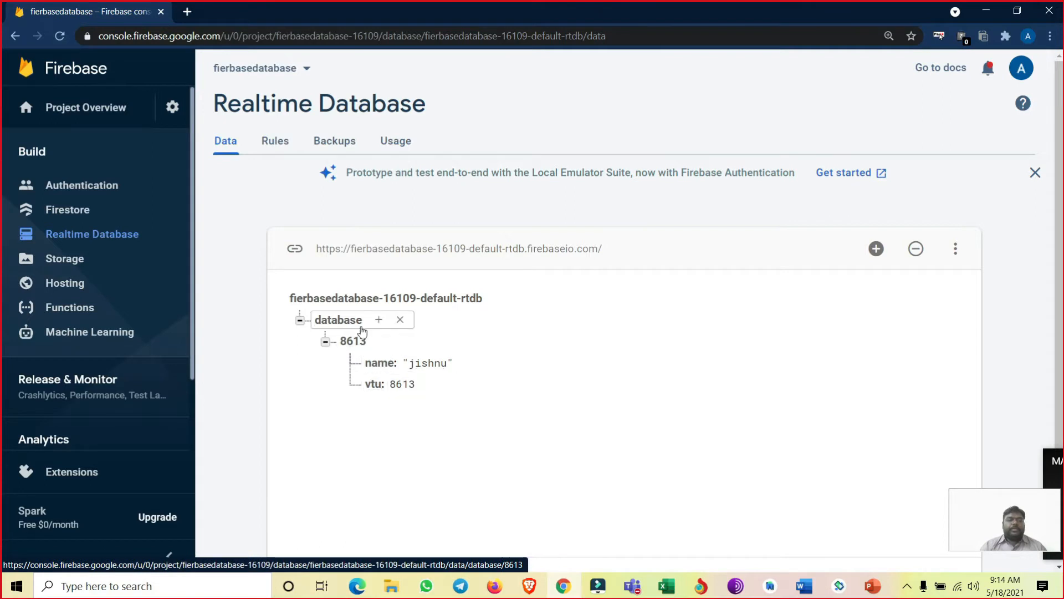
- Start a second record under database, named after another person's VTU number, with a vtu field holding that number
left_click(379, 320)
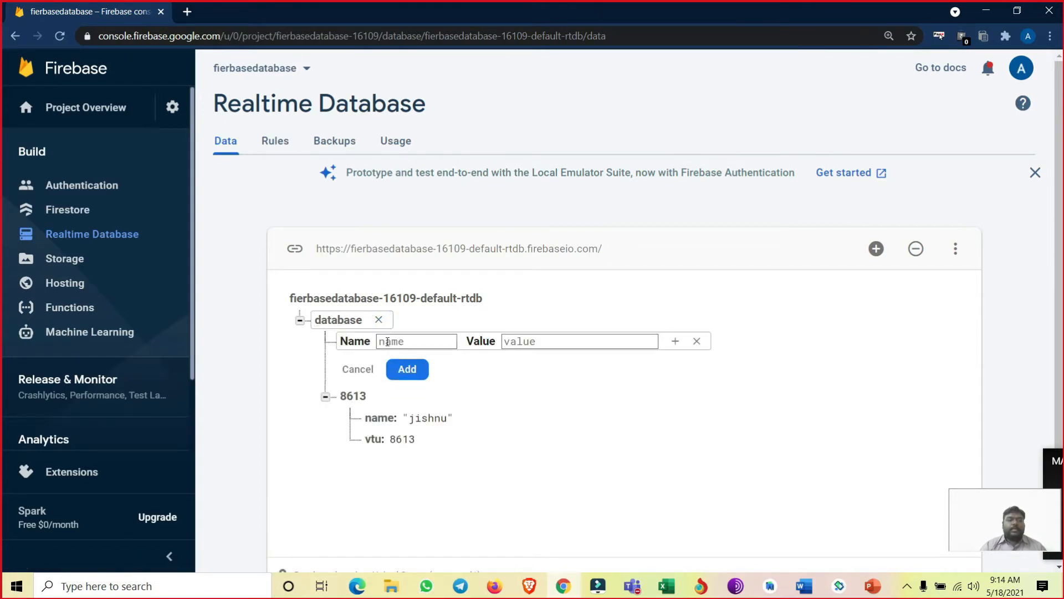
type("8602")
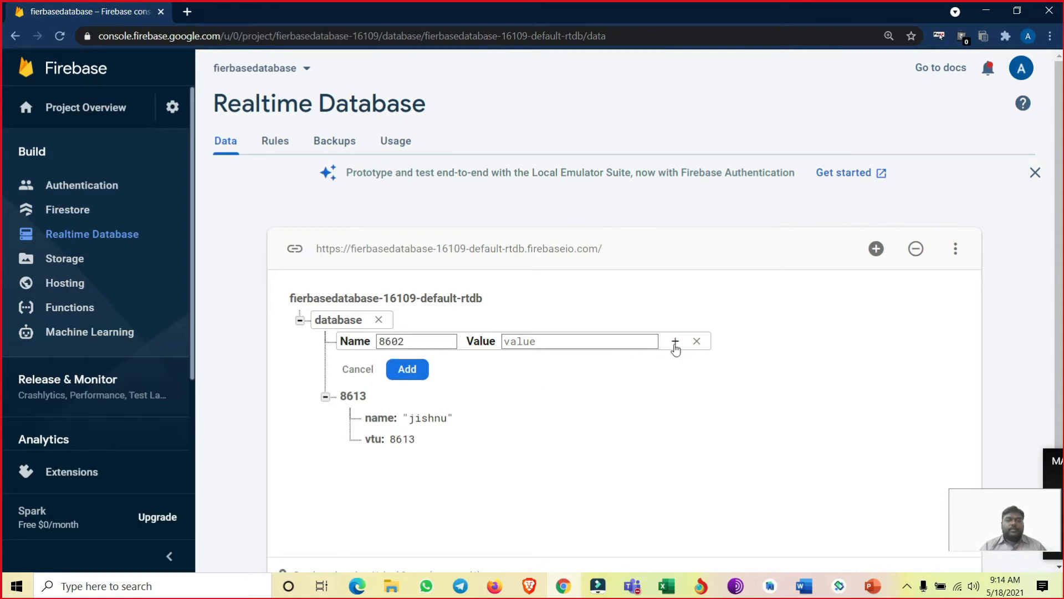
left_click(675, 341)
type("vtu")
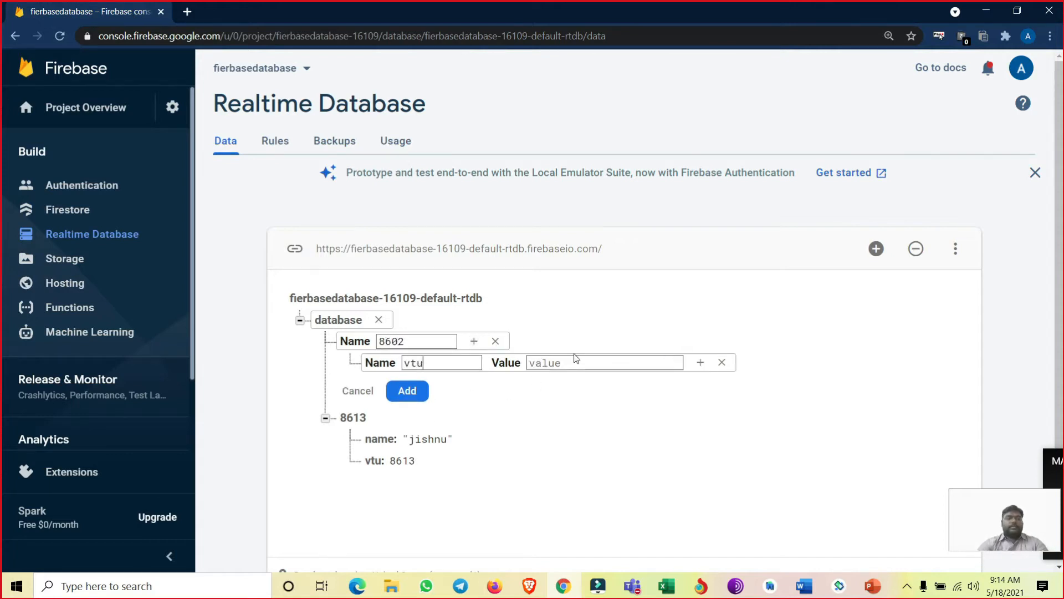
key("Tab")
type("86")
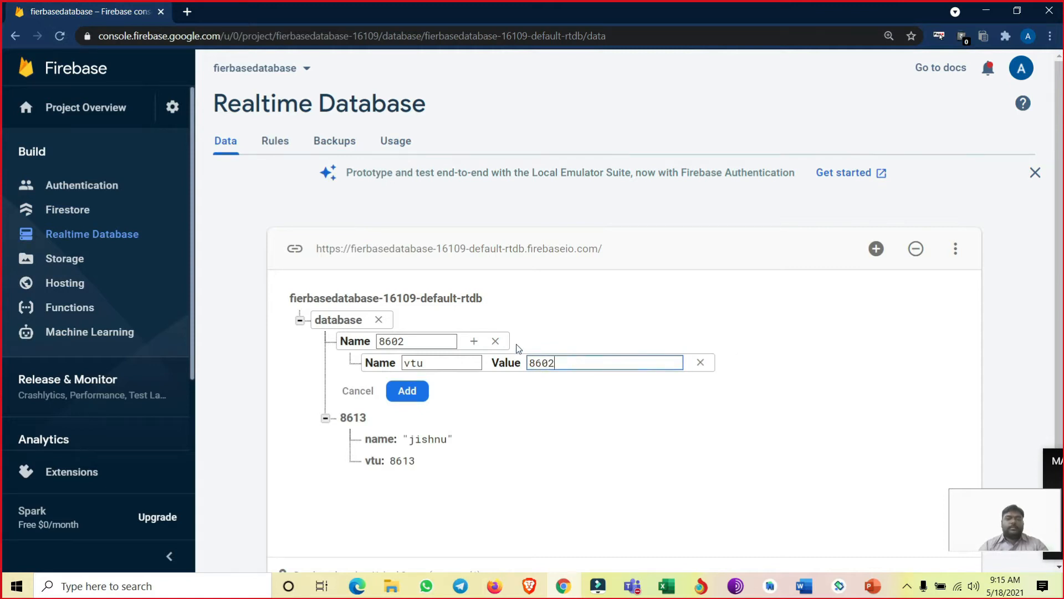
- Give the second record a name field with the person's name and add the record to the database
left_click(474, 341)
type("name")
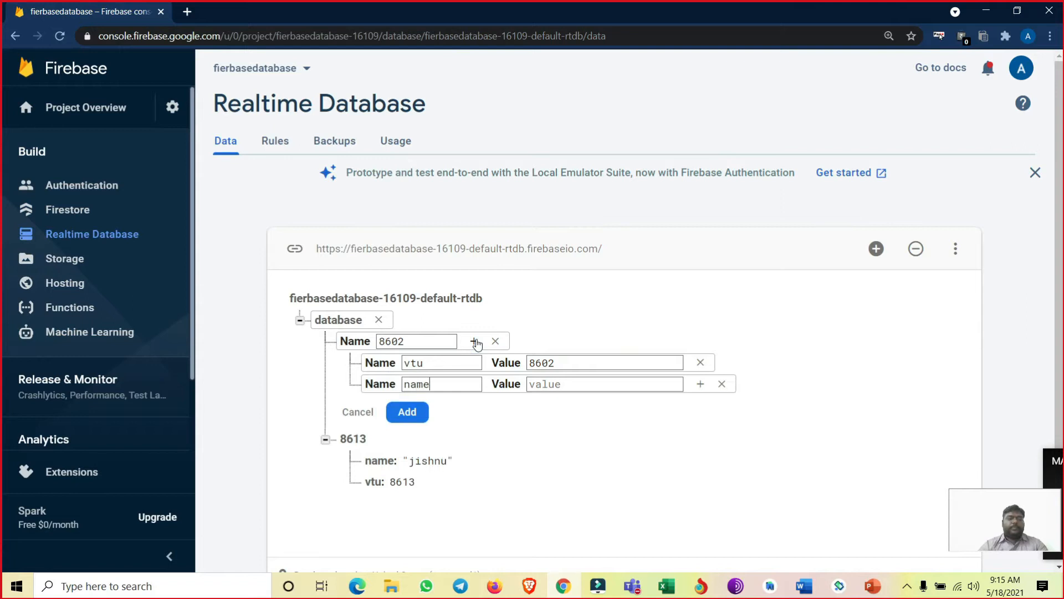
key("Tab")
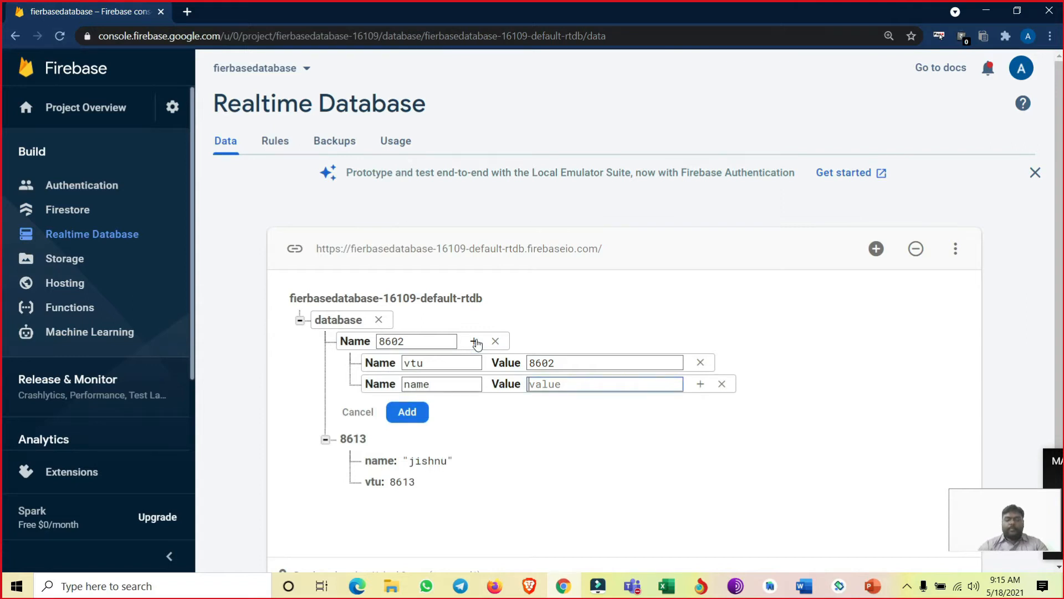
type("dhanush")
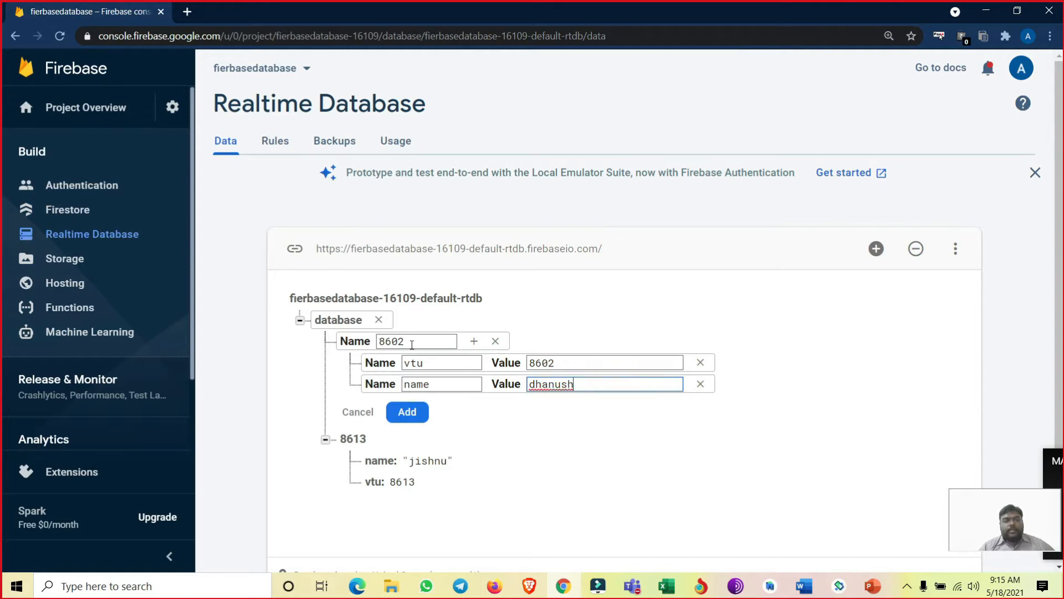
double_click(408, 362)
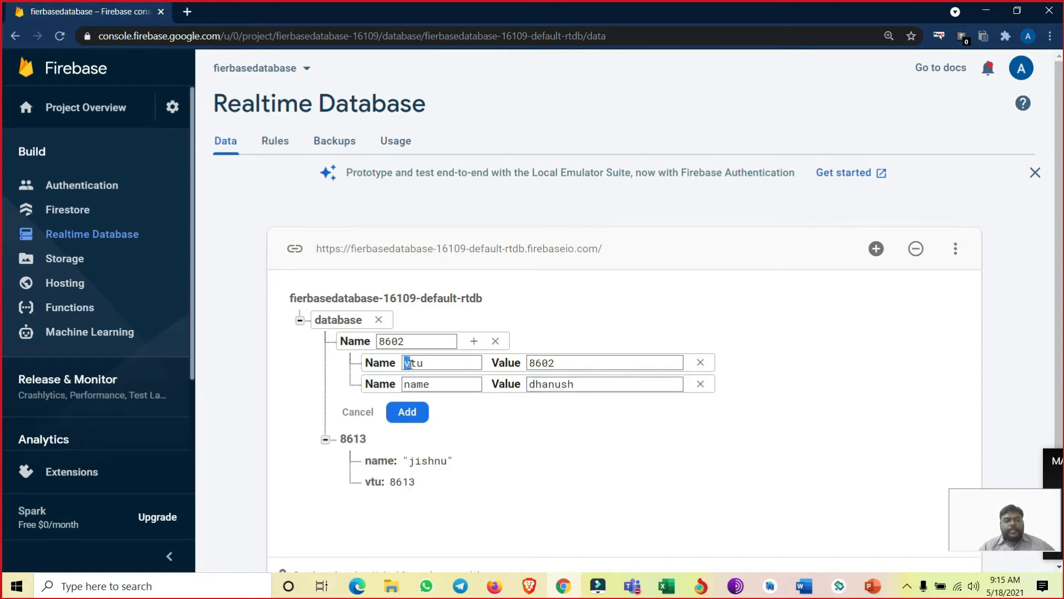
double_click(431, 384)
double_click(408, 364)
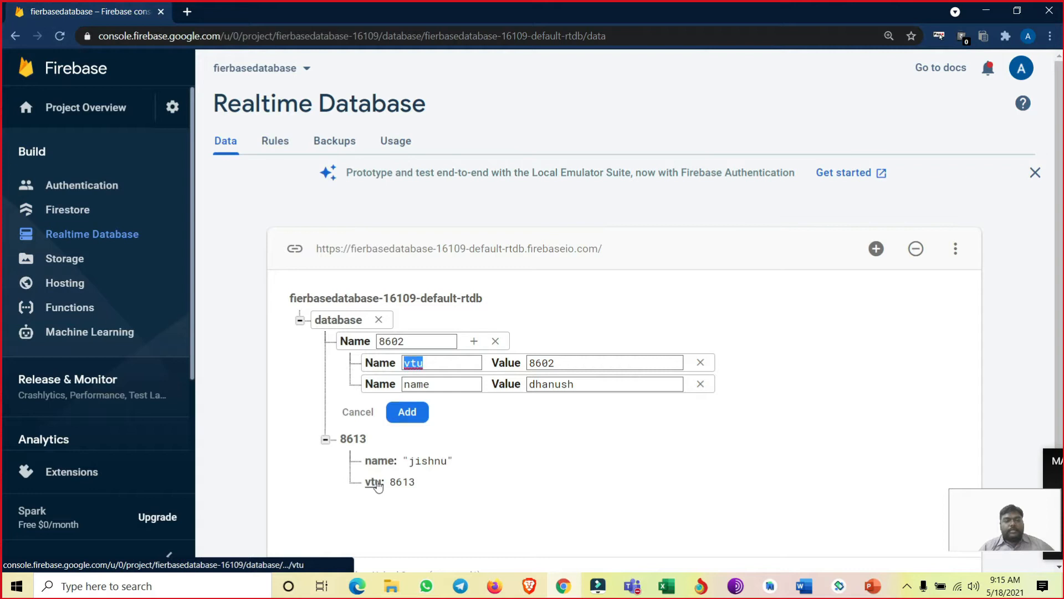
left_click(415, 363)
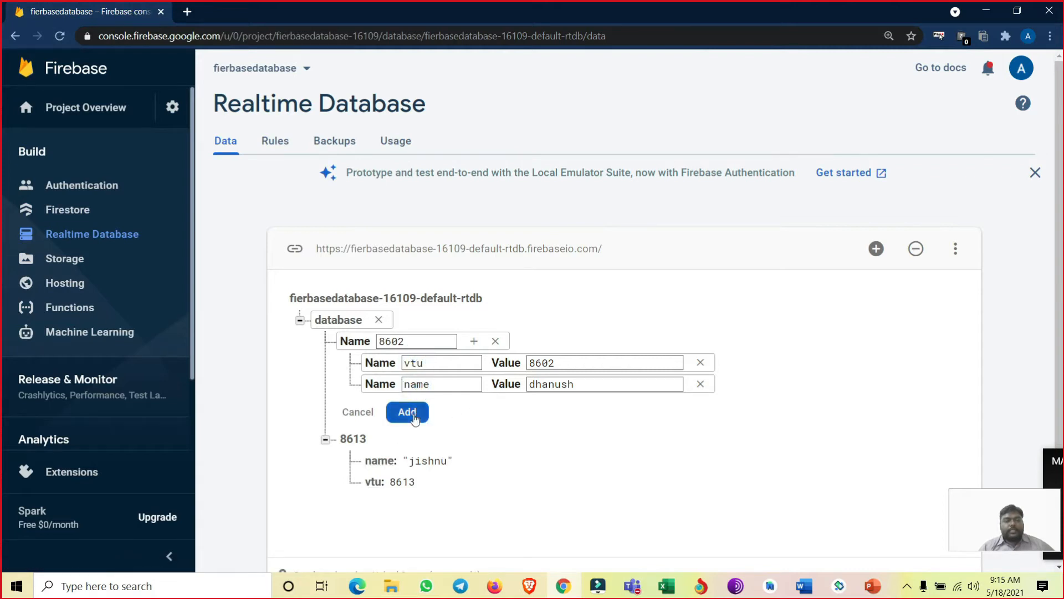
left_click(414, 419)
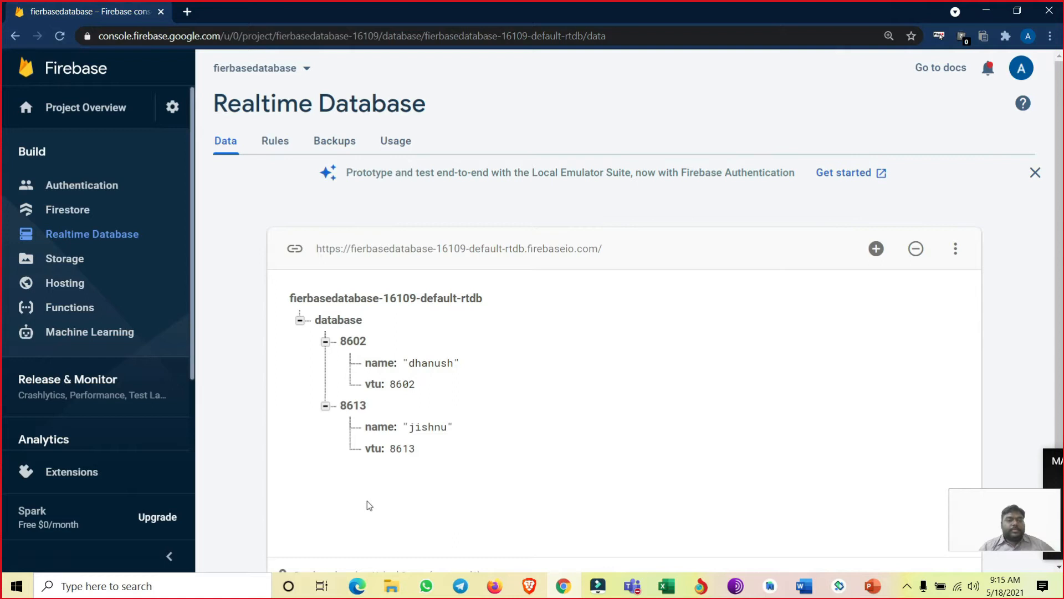
- Switch to the FBDBDemo project in Android Studio and open the Firebase assistant
scroll(369, 504, "down", 1)
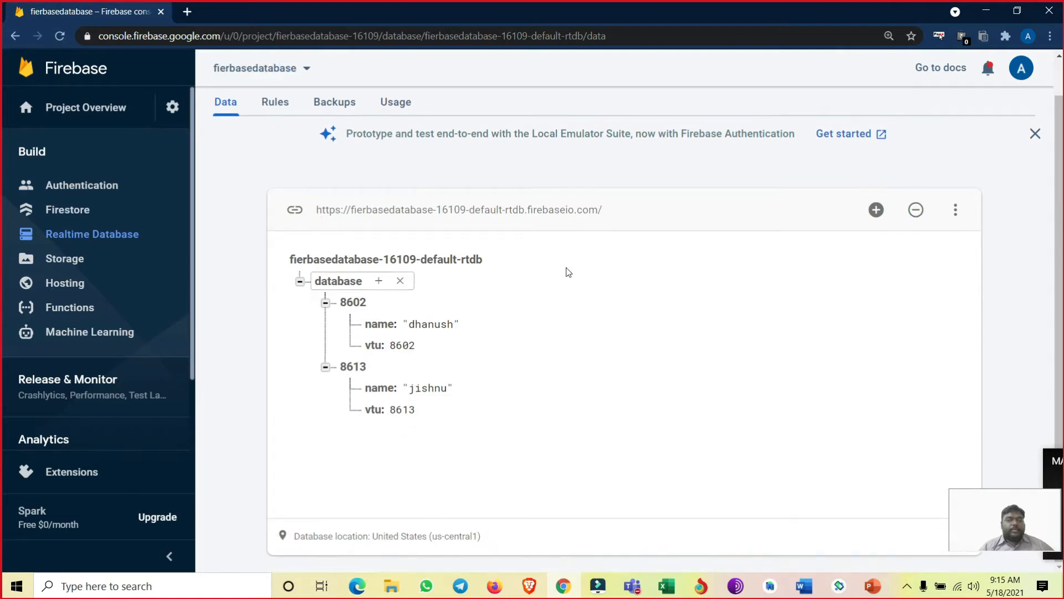
scroll(515, 380, "up", 1)
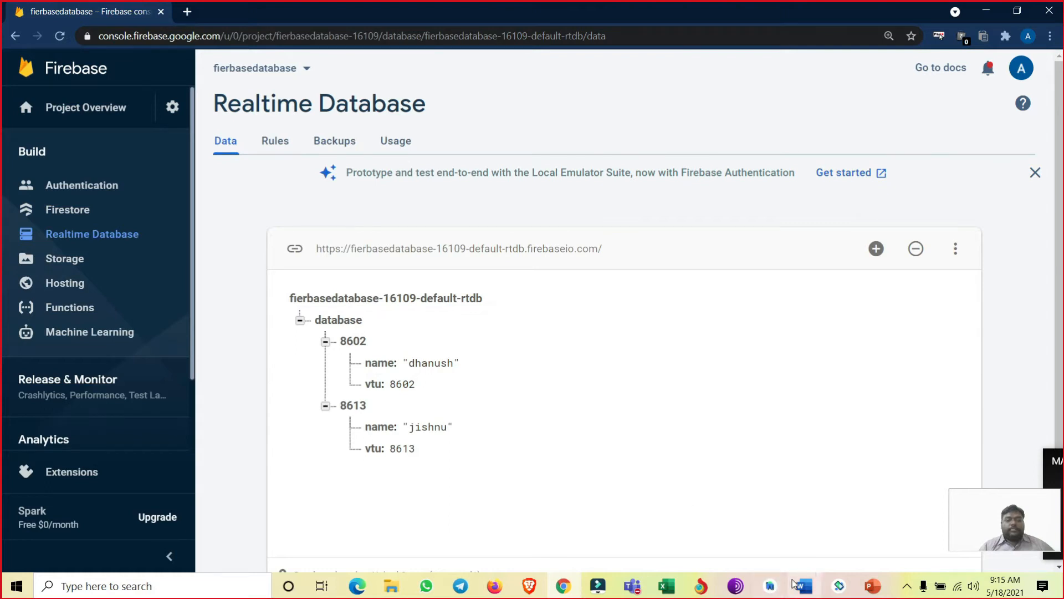
mouse_move(770, 586)
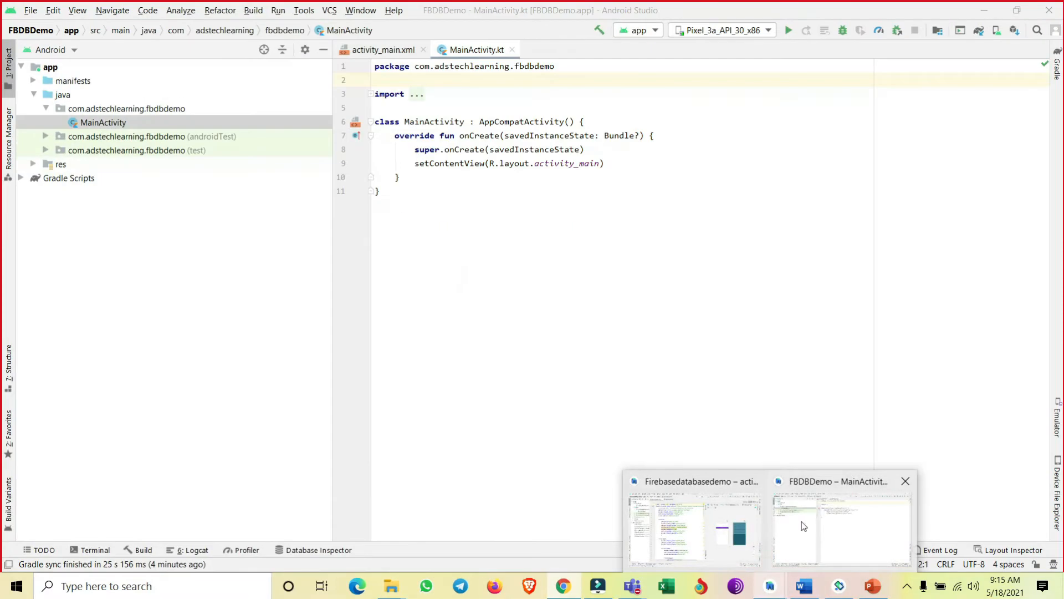
left_click(841, 529)
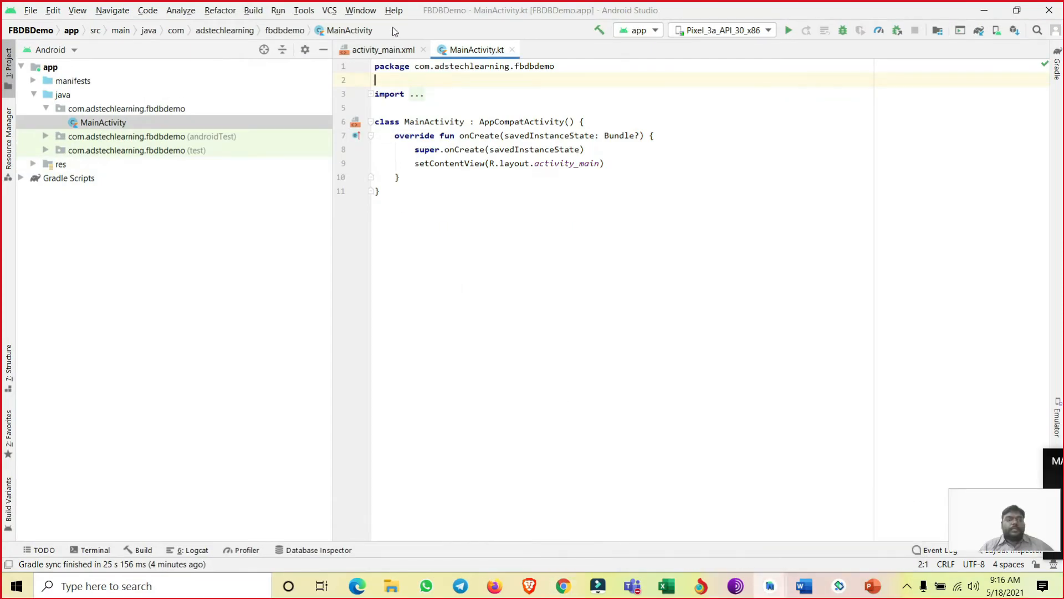
left_click(297, 12)
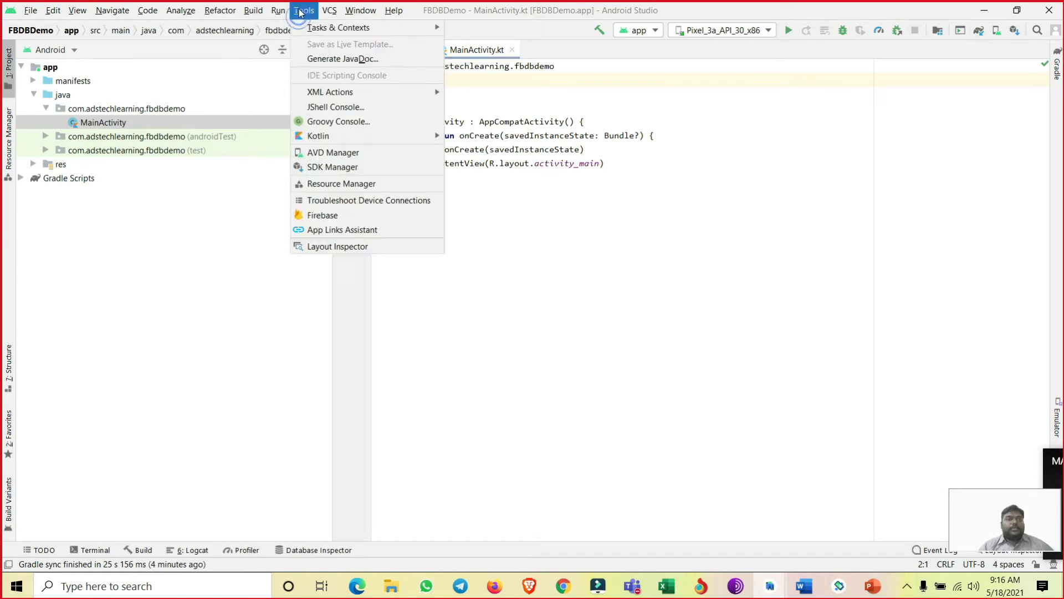
left_click(327, 217)
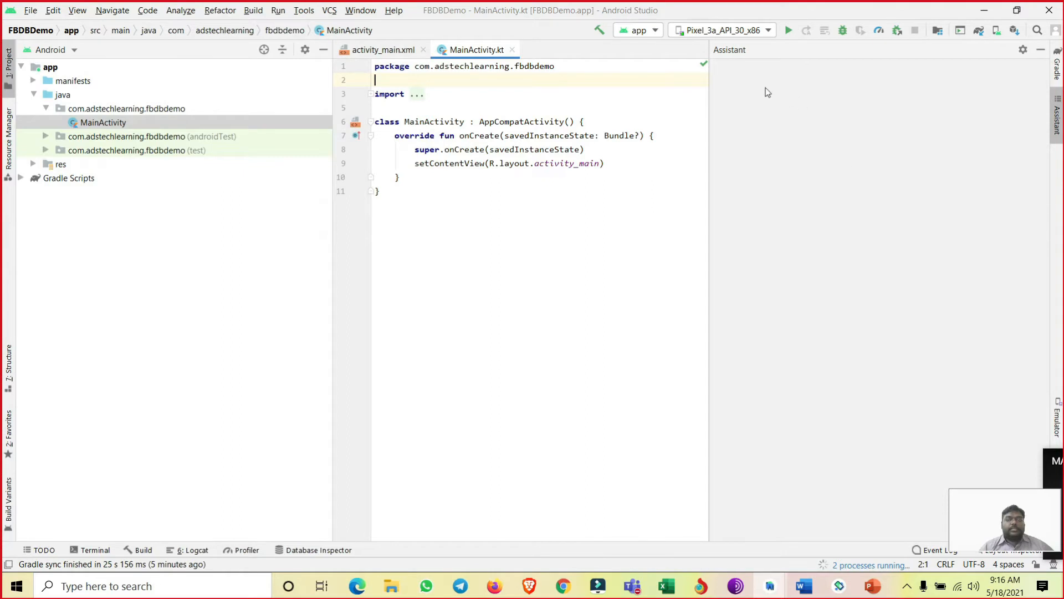
- Expand Realtime Database in the Firebase assistant and open its Get started with Realtime Database guide
scroll(758, 184, "up", 1)
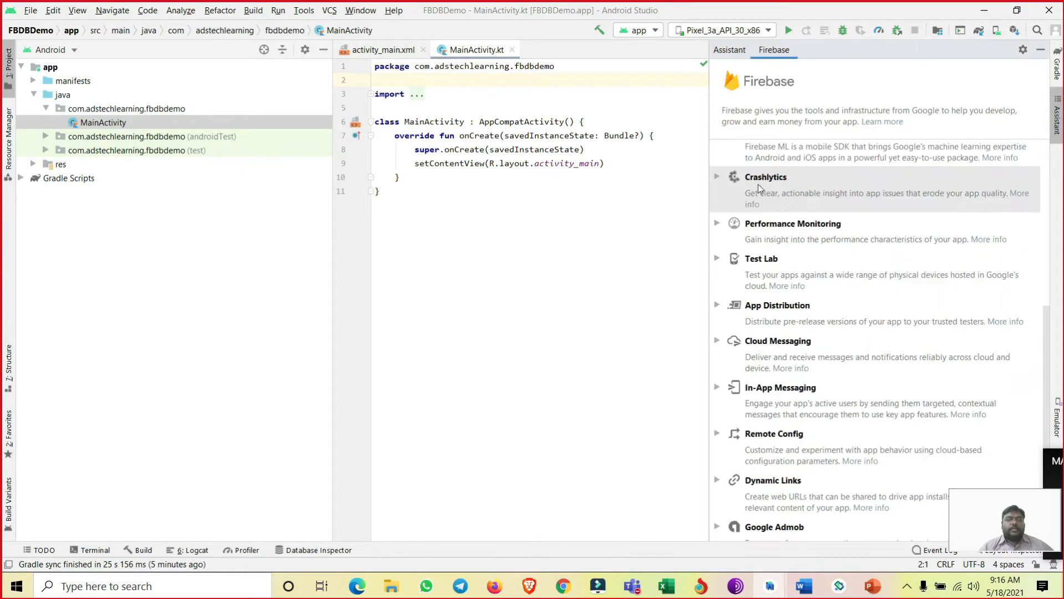
scroll(758, 184, "up", 5)
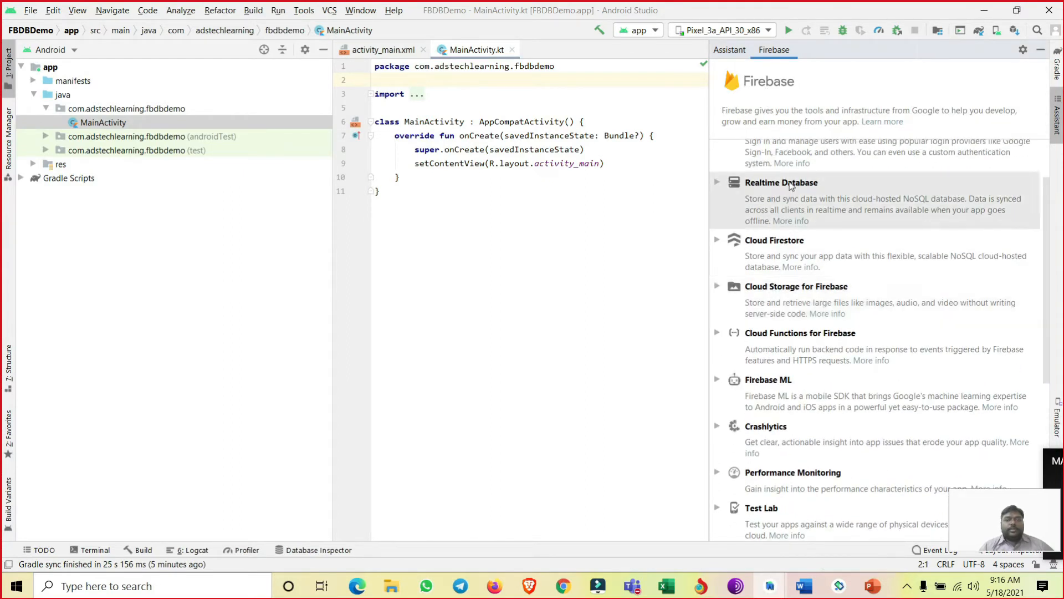
left_click(787, 185)
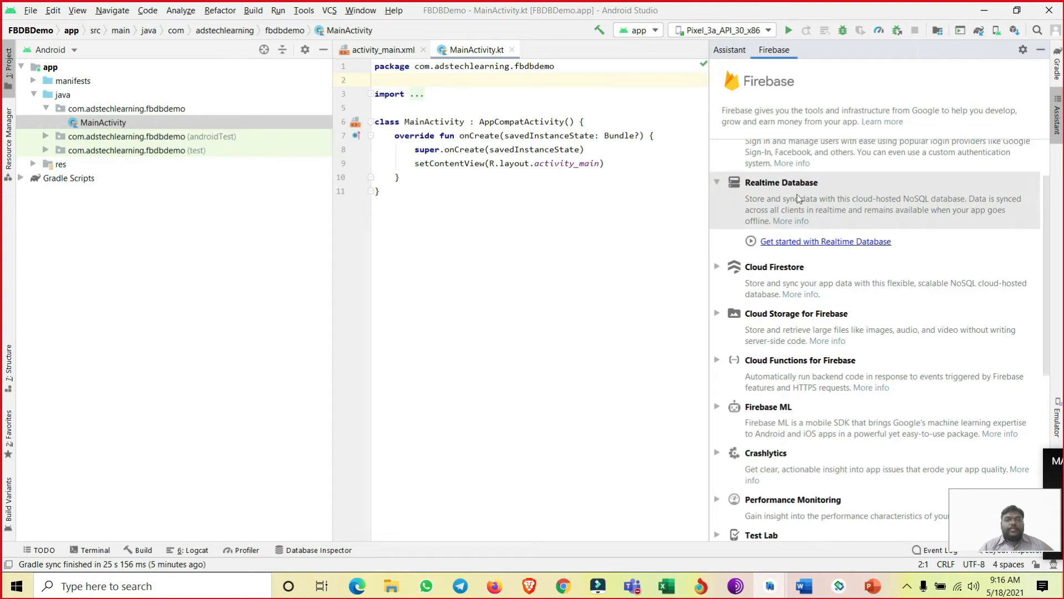
left_click(798, 242)
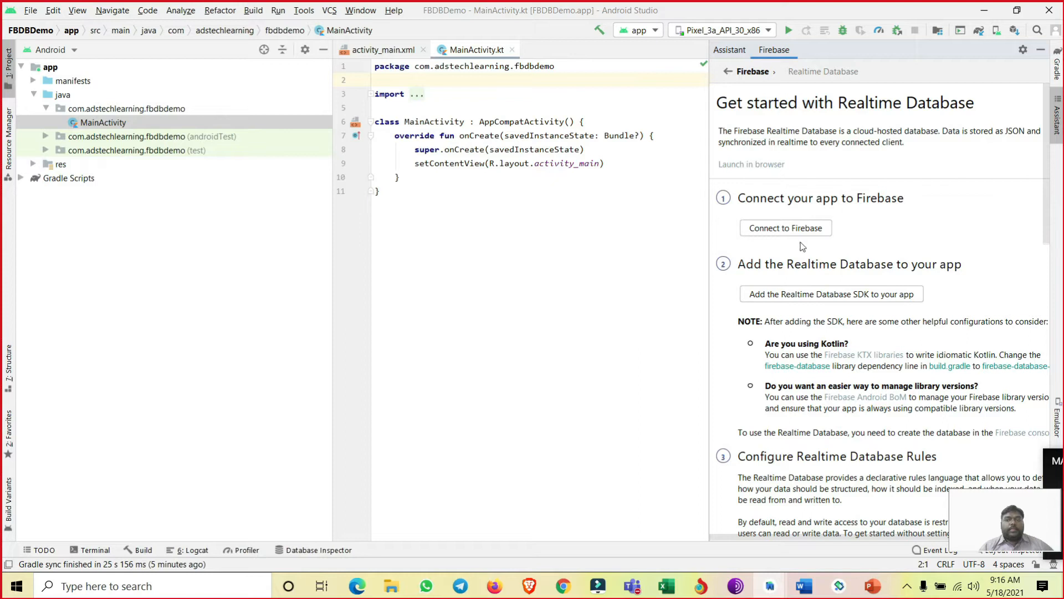
- Connect the app to the fierbasedatabase Firebase project through the browser console and return to Android Studio
left_click(787, 228)
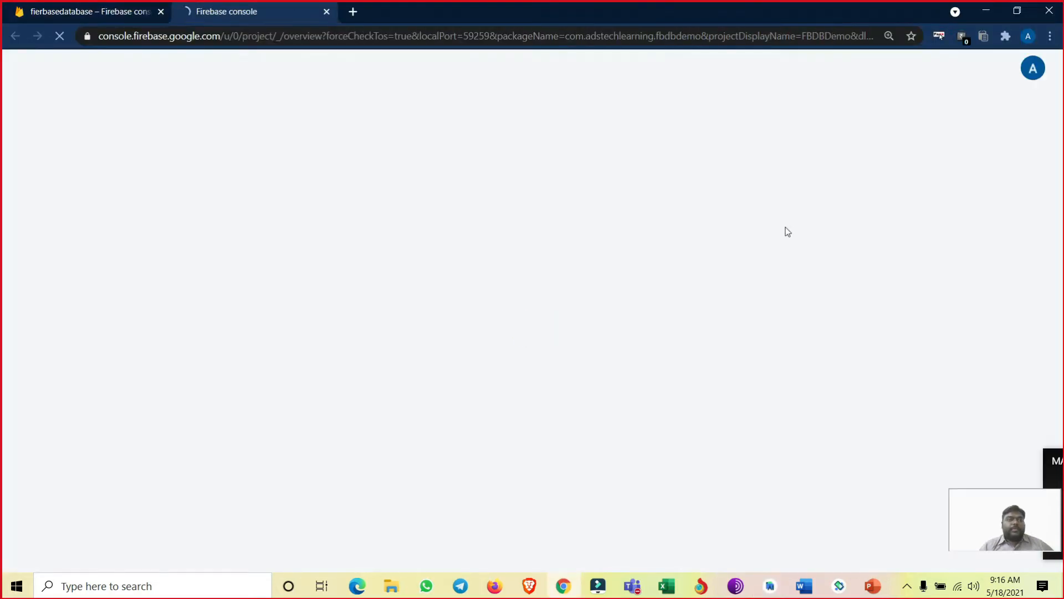
scroll(533, 213, "down", 1)
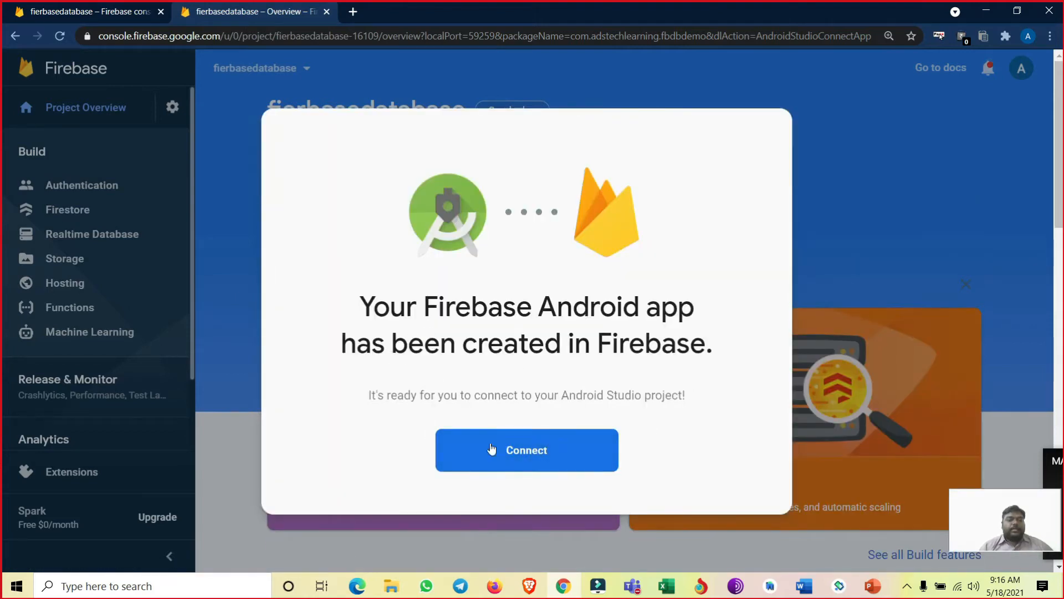
left_click(528, 452)
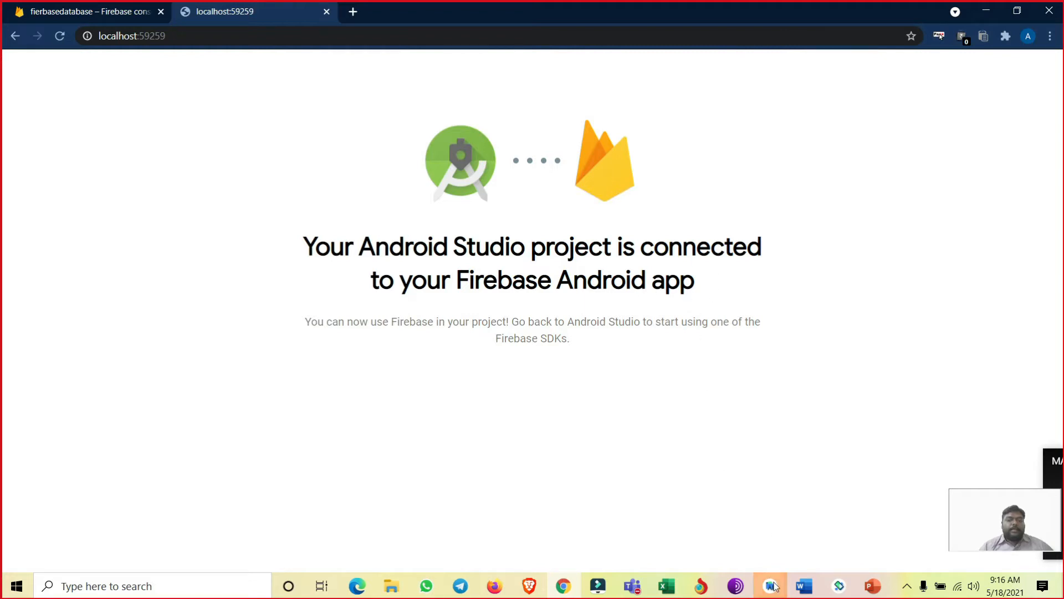
mouse_move(773, 589)
left_click(814, 537)
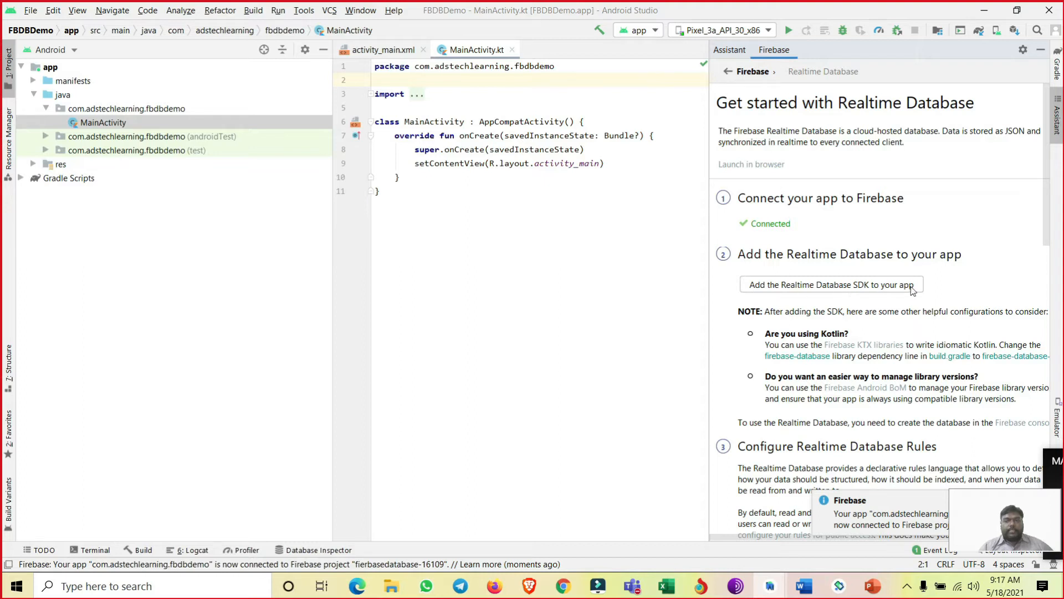
- Preview the Realtime Database SDK changes without accepting them, and open the project-level build.gradle with a wider editor to examine its dependencies
left_click(842, 285)
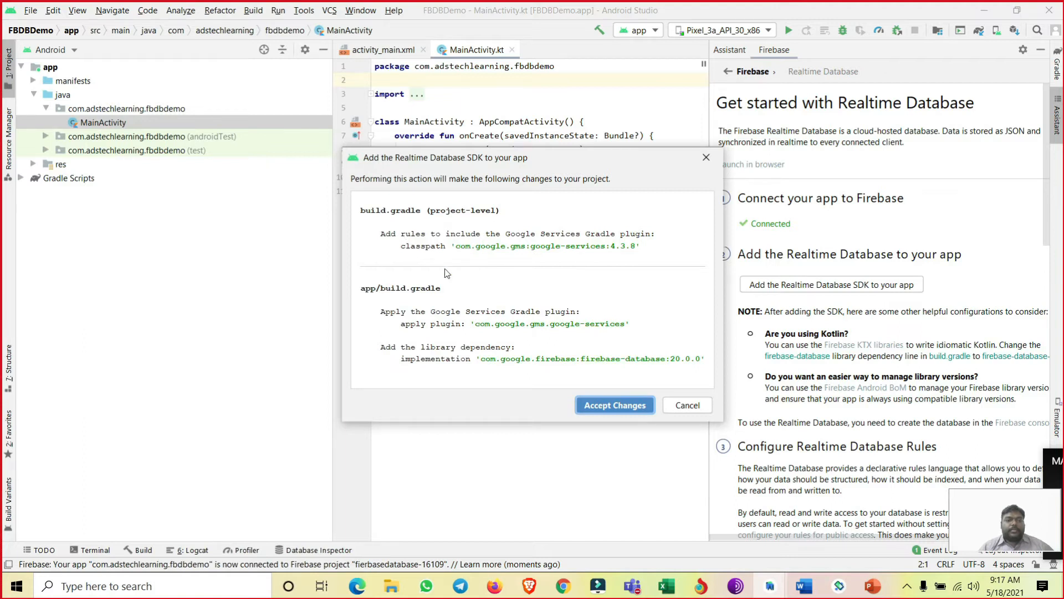
left_click(687, 406)
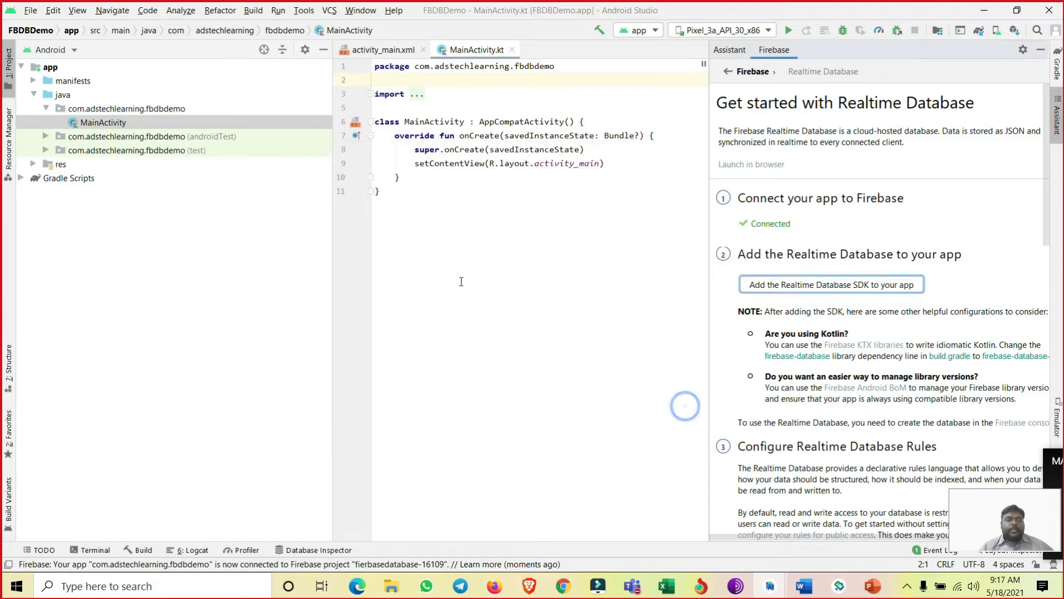
left_click(21, 179)
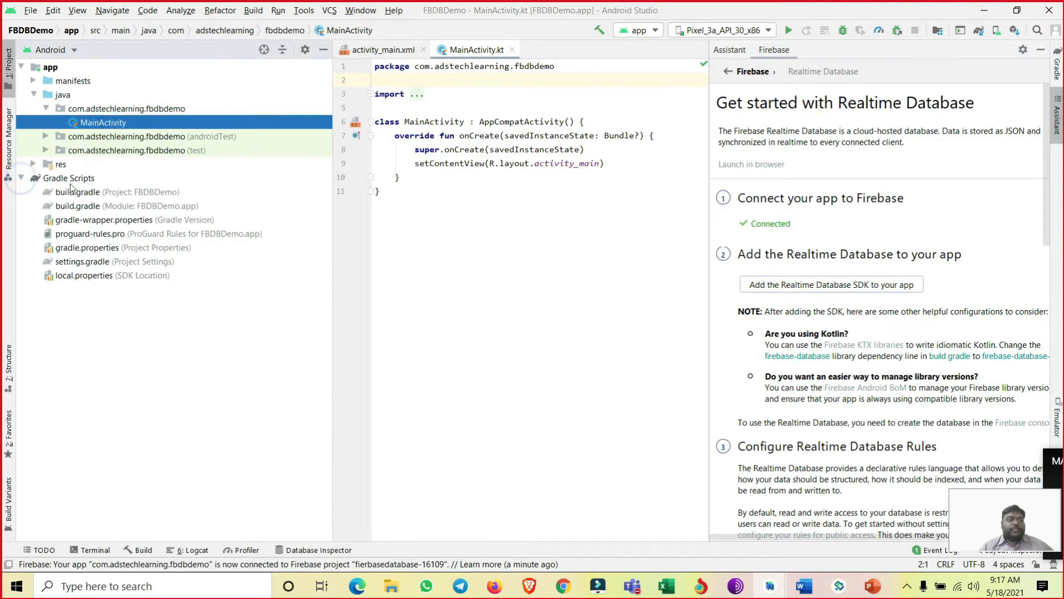
double_click(109, 192)
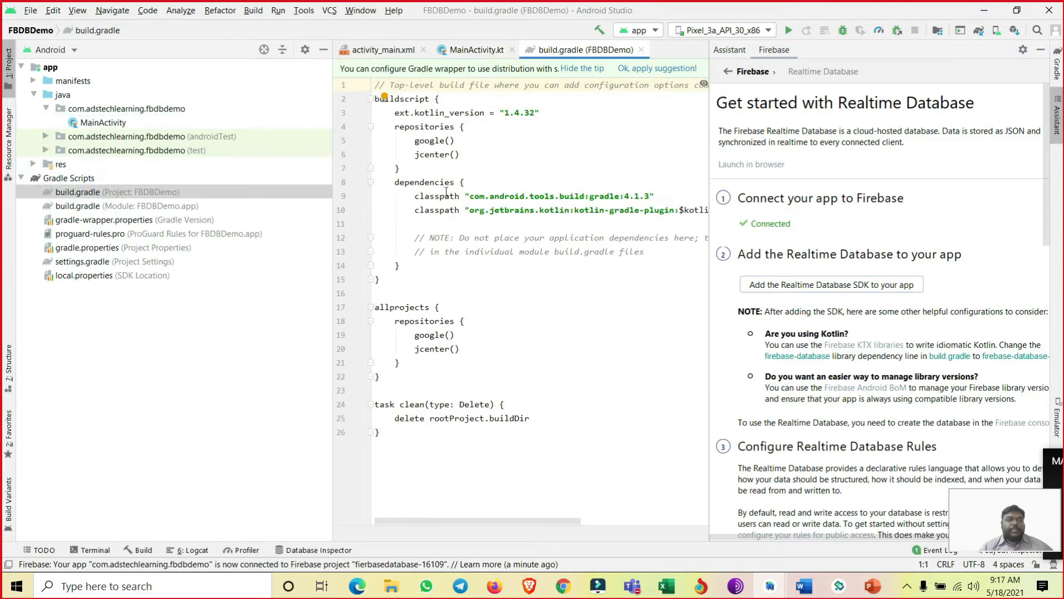
left_click(479, 184)
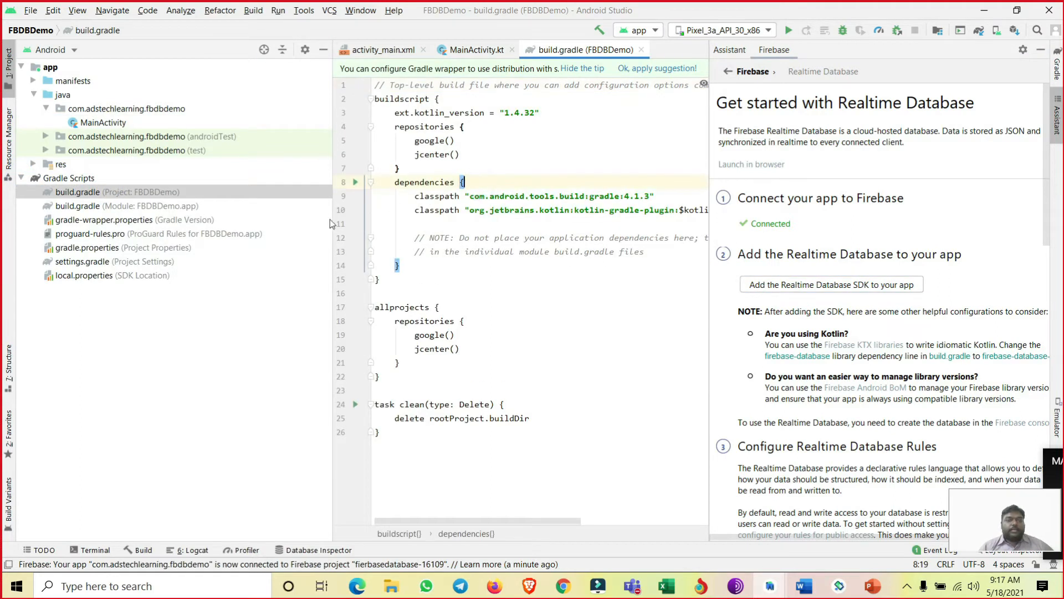
left_click_drag(331, 222, 227, 222)
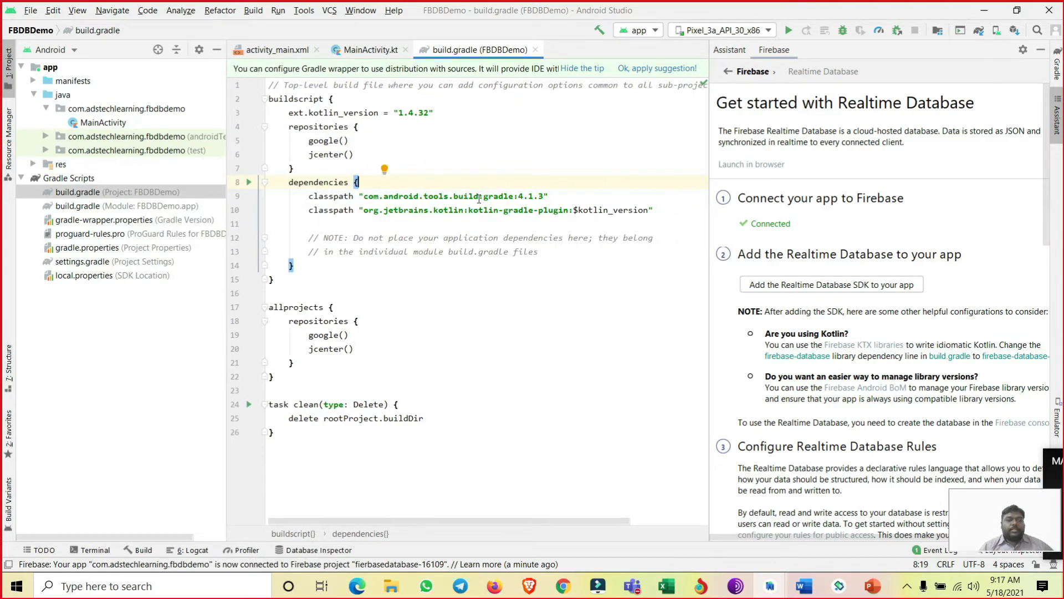
- Open the app-level build.gradle to examine its dependencies block, and return to the project-level file
double_click(83, 207)
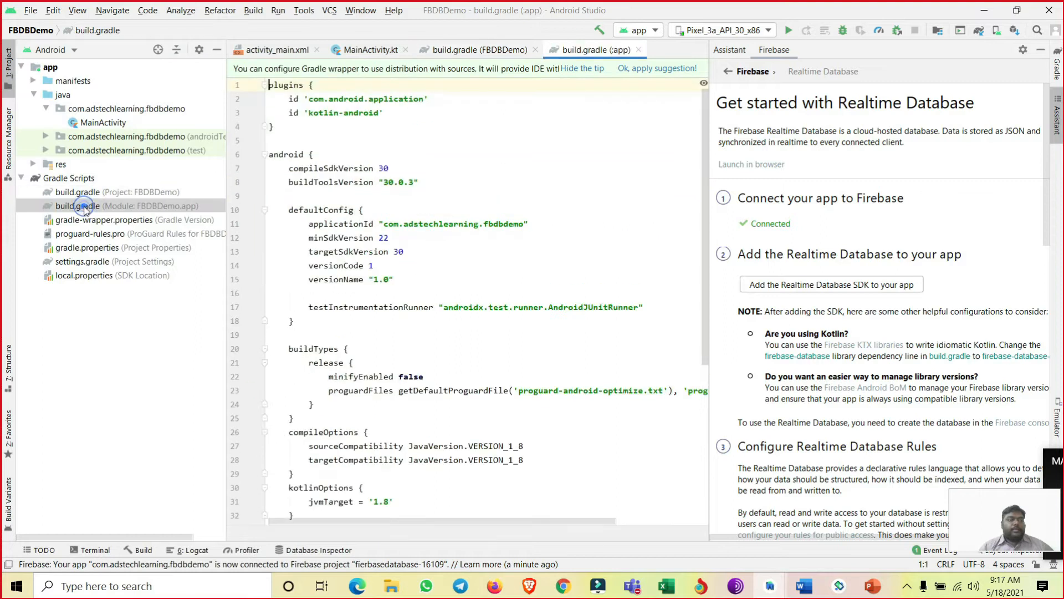
scroll(463, 347, "down", 6)
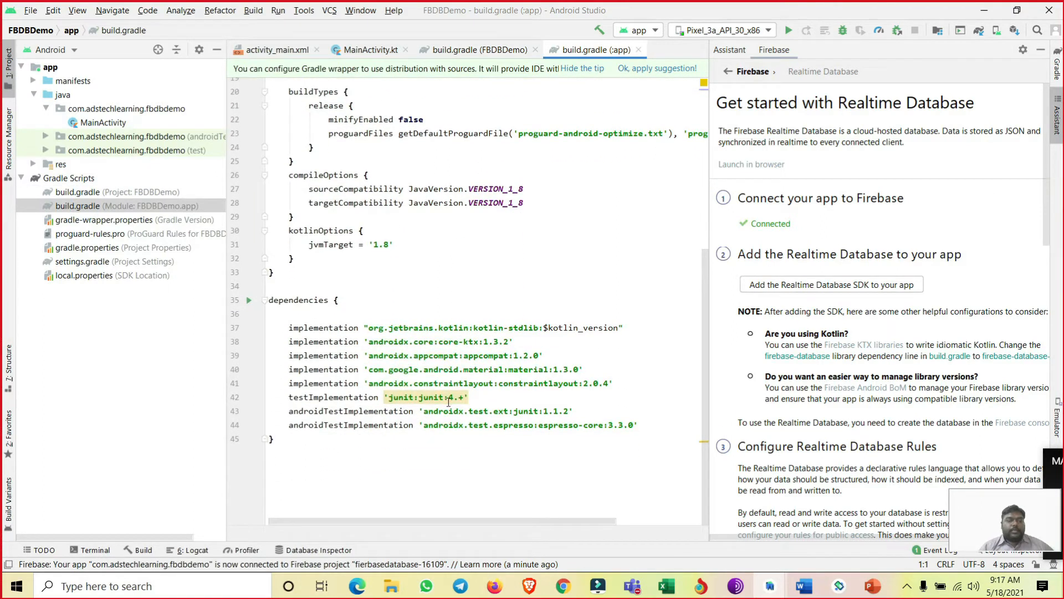
left_click_drag(455, 439, 278, 327)
left_click(452, 49)
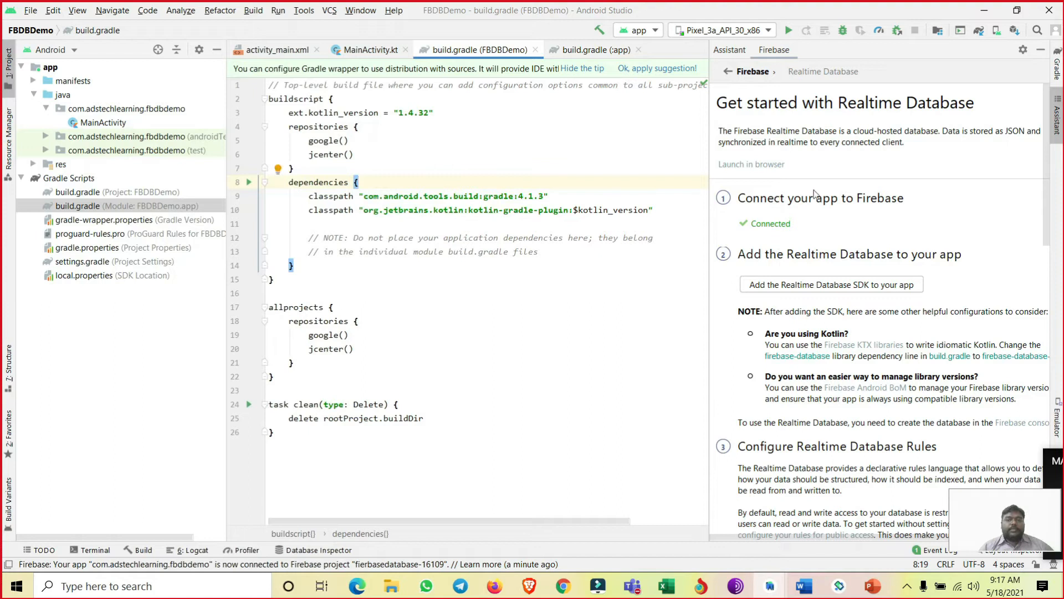
- Add the Realtime Database SDK to the app, accepting the proposed Gradle changes, and hide the Gradle wrapper tip
left_click(826, 292)
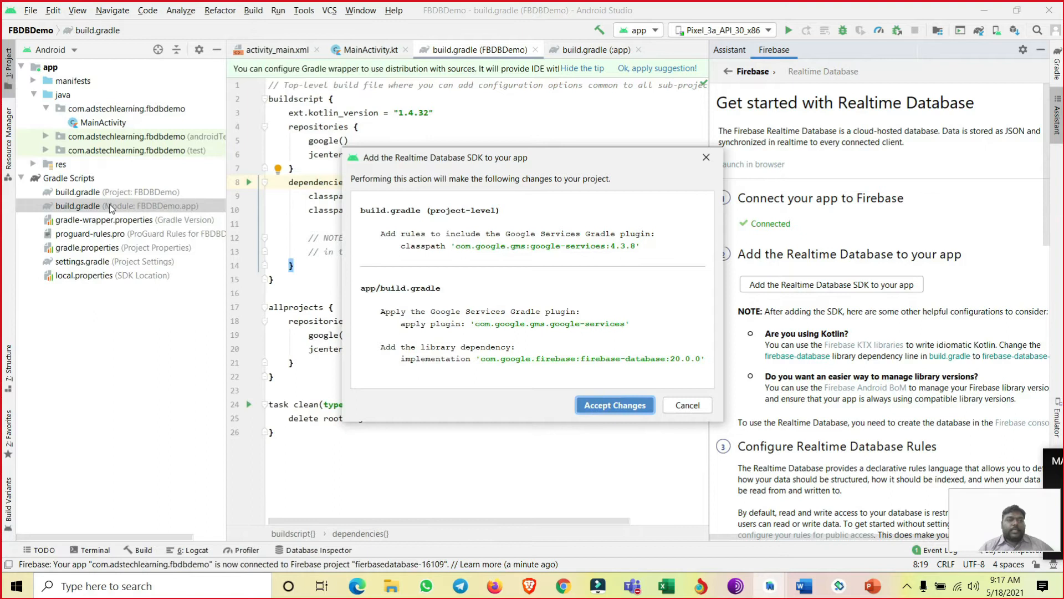
left_click(616, 407)
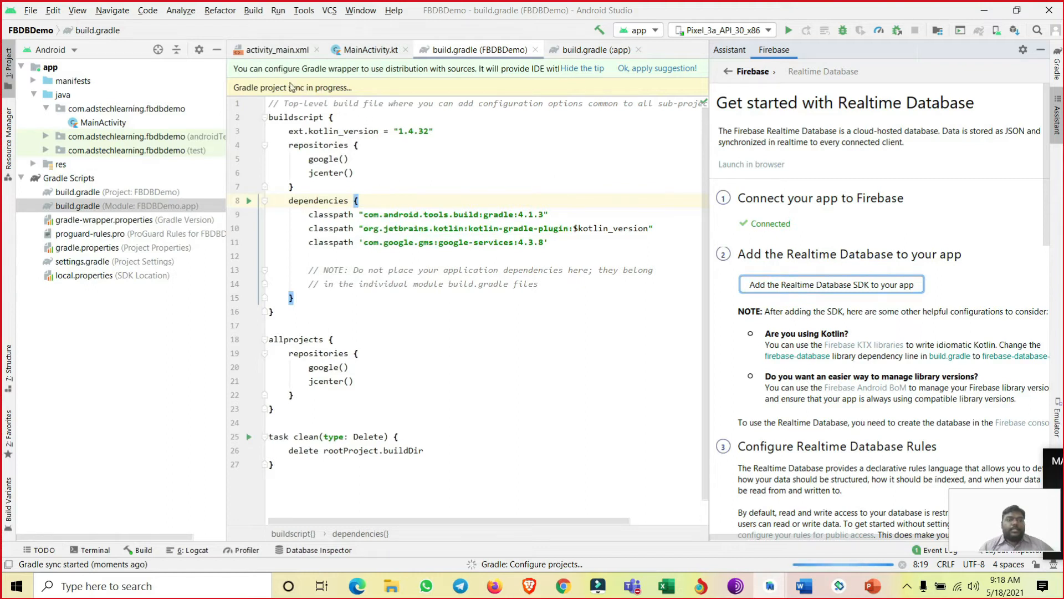
left_click(232, 85)
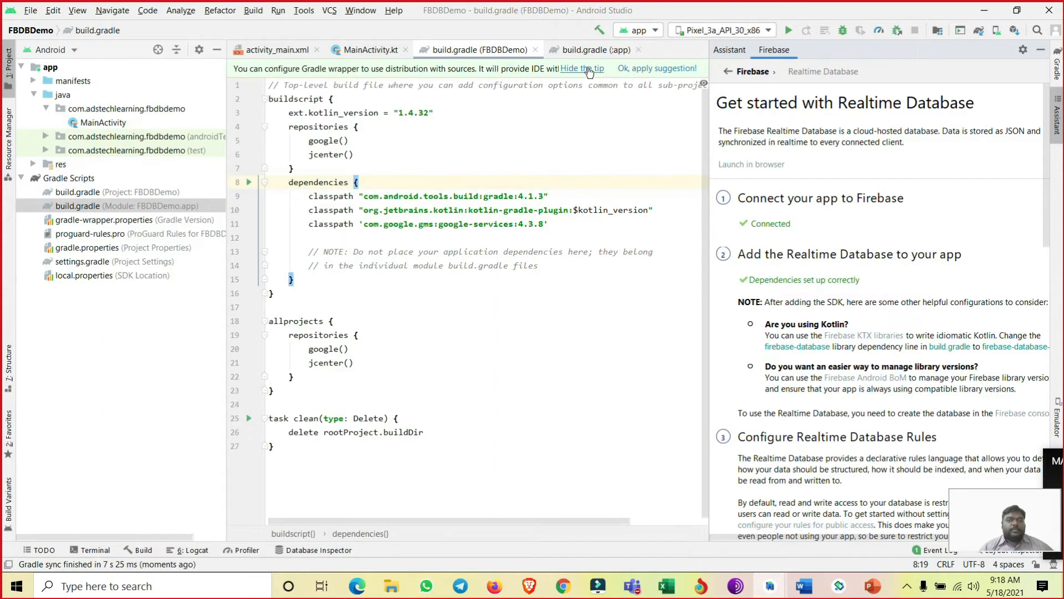
left_click(589, 71)
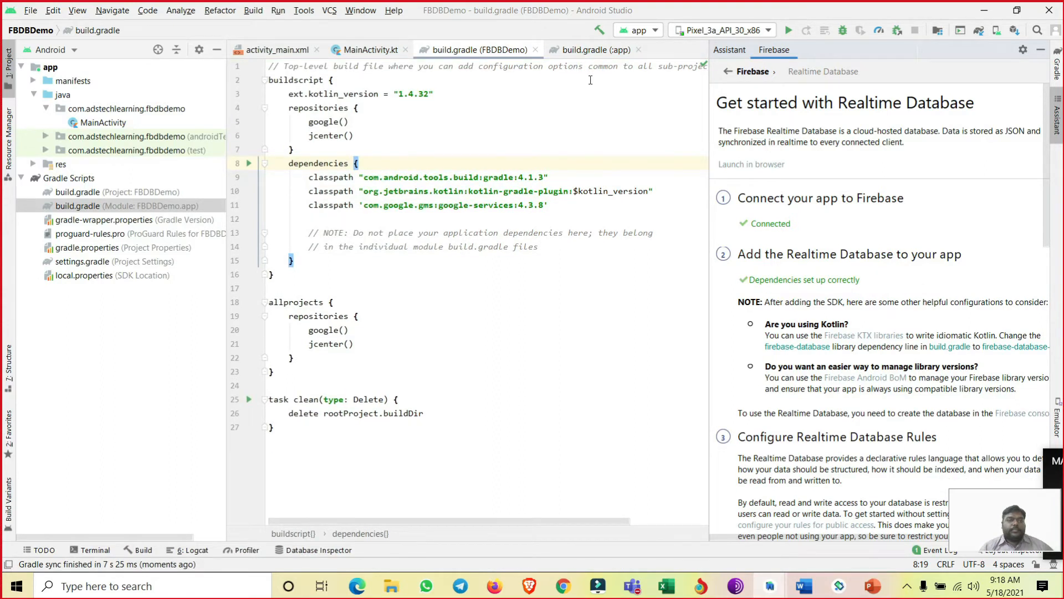
- Examine the added google-services classpath and firebase-database dependency in the two build.gradle files, and look through the remaining Realtime Database guide
left_click_drag(306, 179, 302, 206)
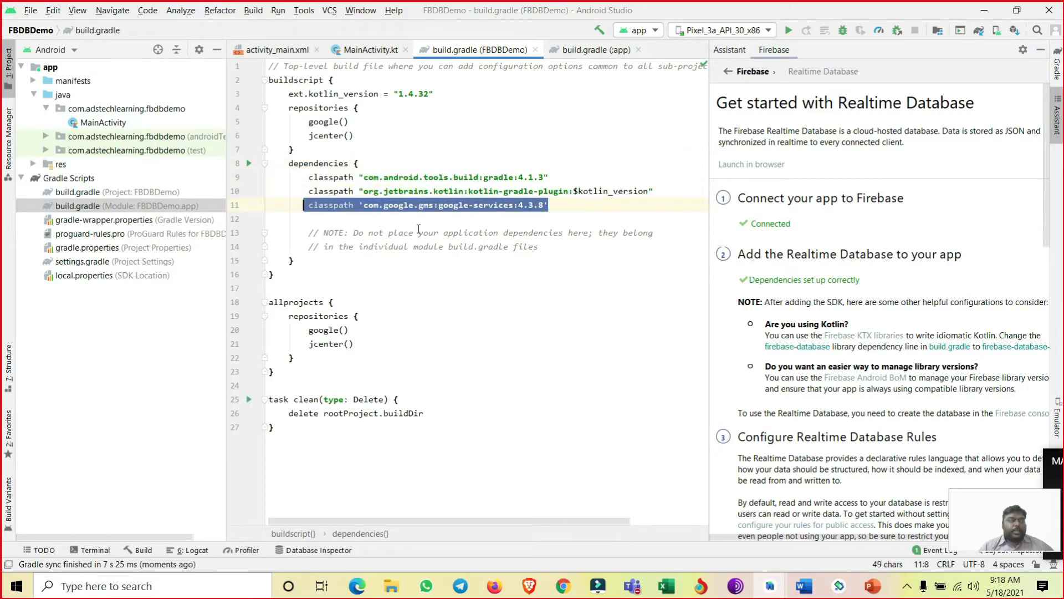
left_click(578, 52)
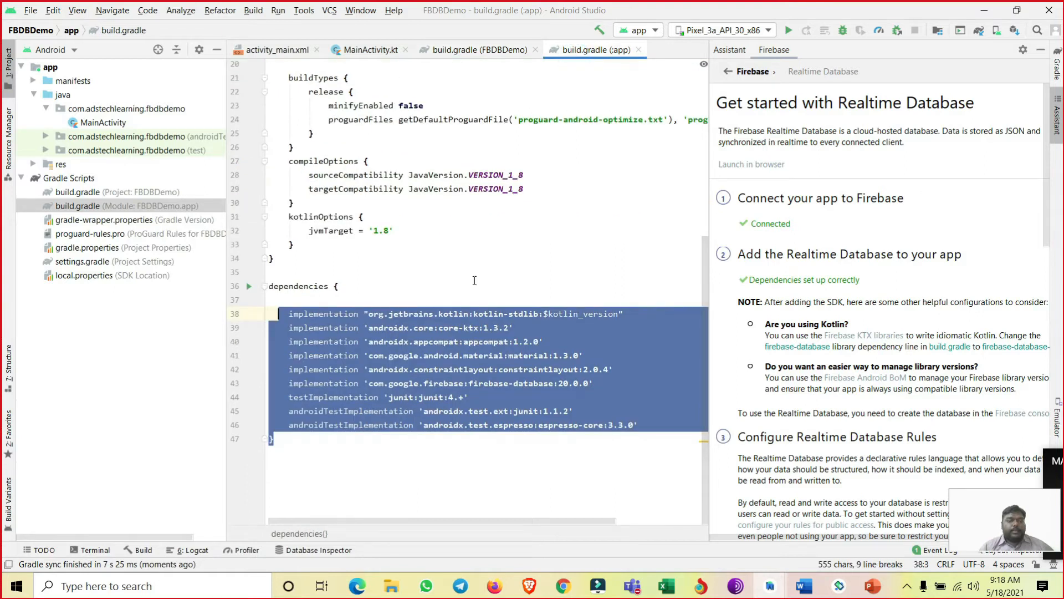
left_click(548, 355)
left_click_drag(589, 387, 290, 391)
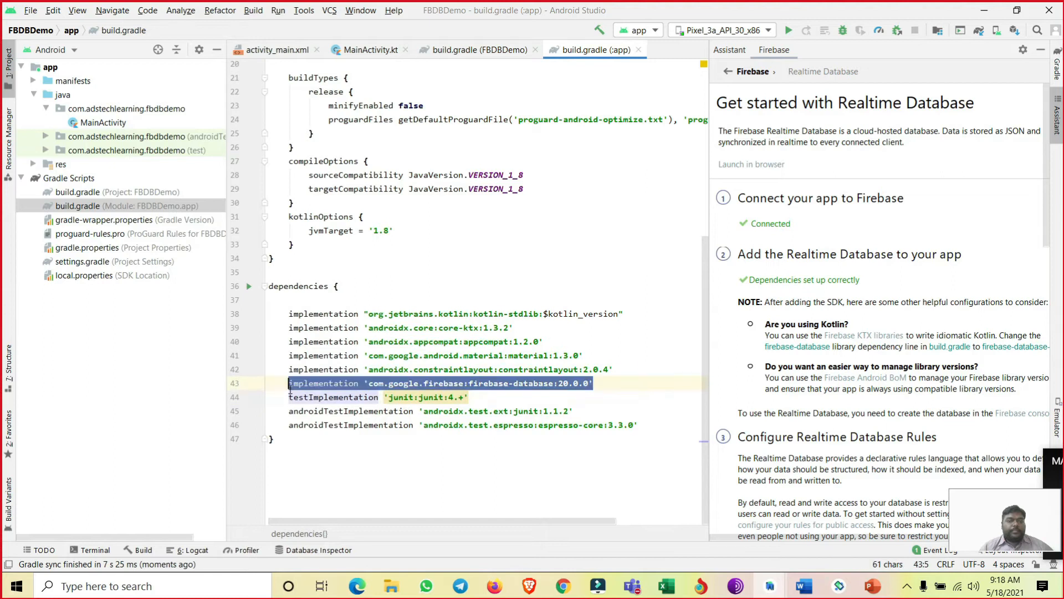
left_click_drag(750, 281, 863, 283)
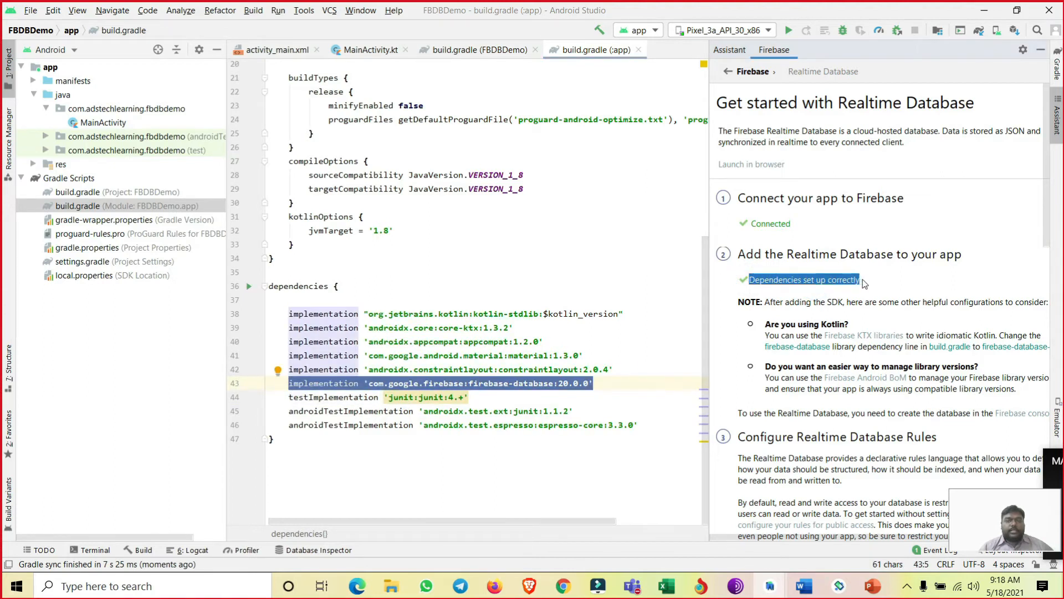
scroll(785, 268, "down", 10)
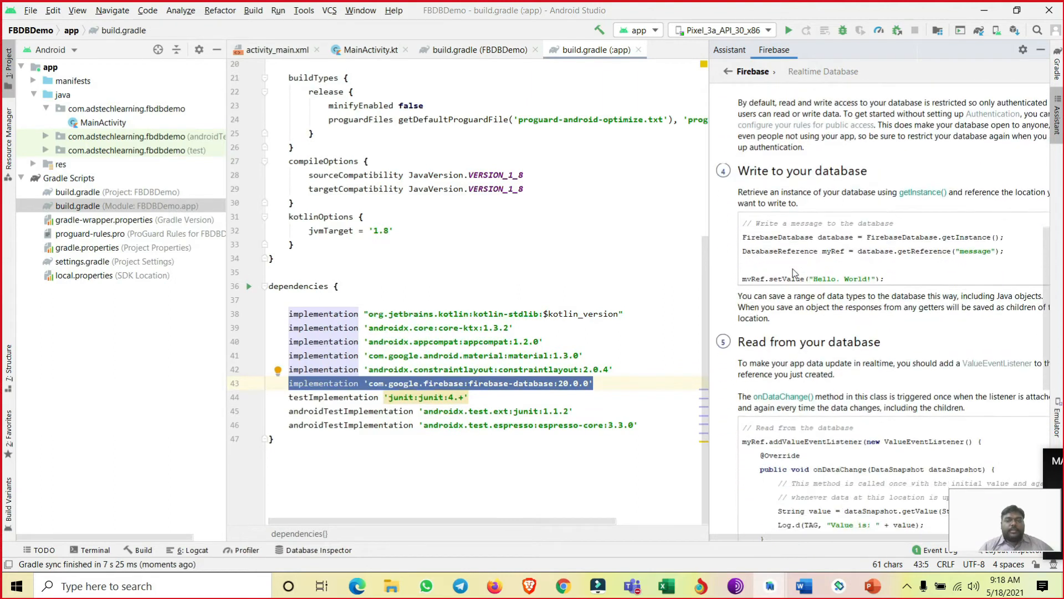
scroll(795, 272, "down", 5)
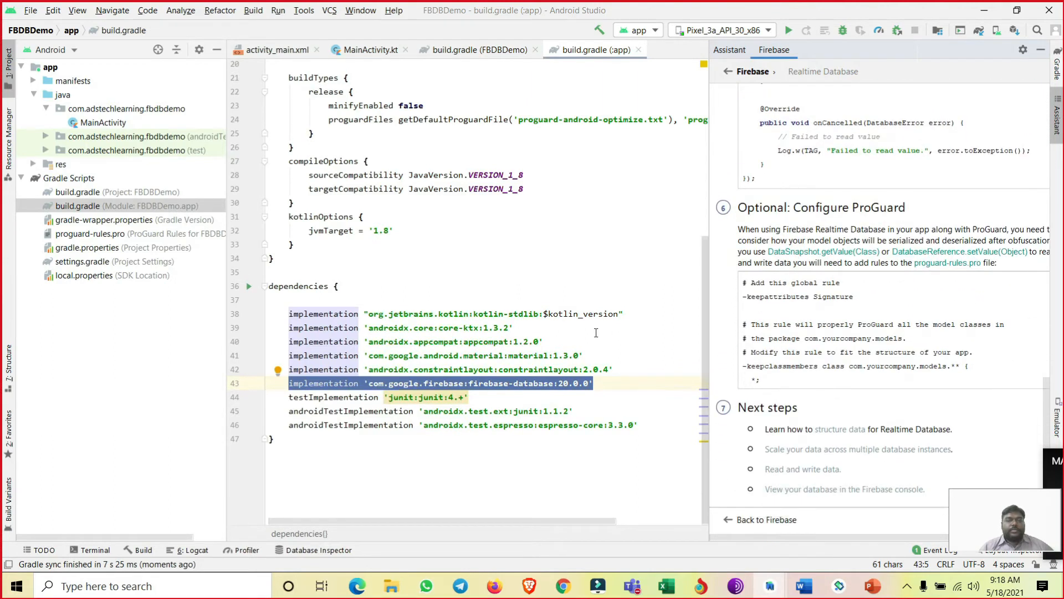
scroll(546, 322, "up", 6)
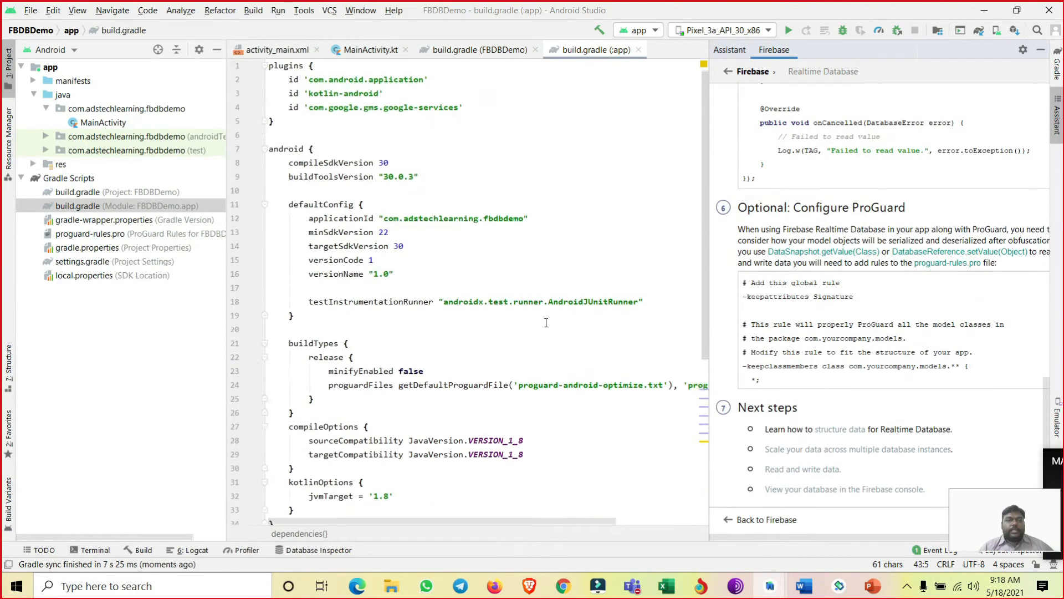
- Close both build.gradle files, hide the Firebase assistant and show activity_main.xml in Split view
left_click(641, 51)
left_click(535, 49)
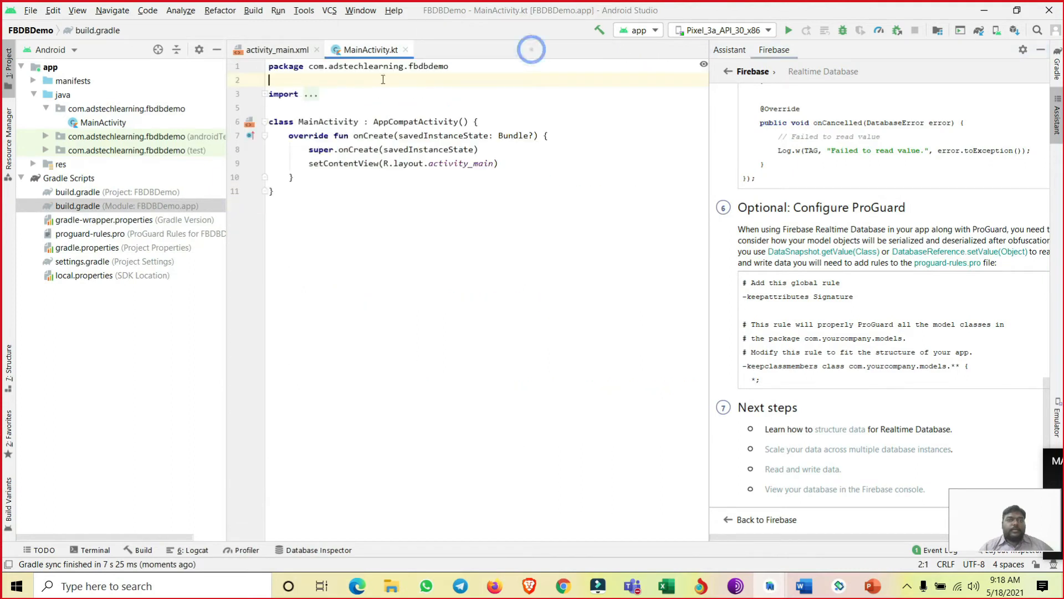
left_click(272, 50)
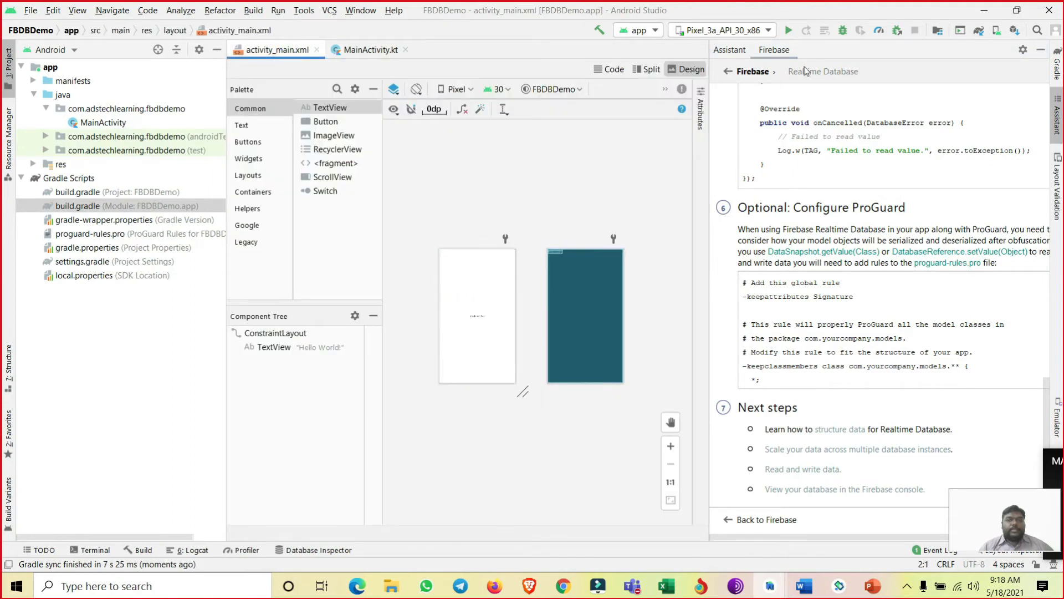
left_click(1041, 49)
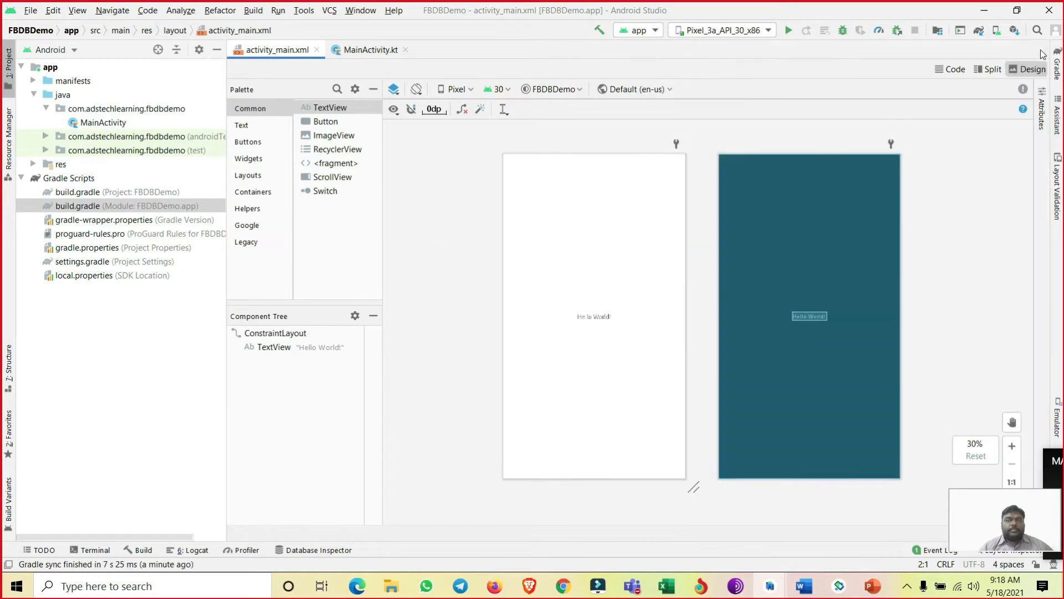
left_click(988, 69)
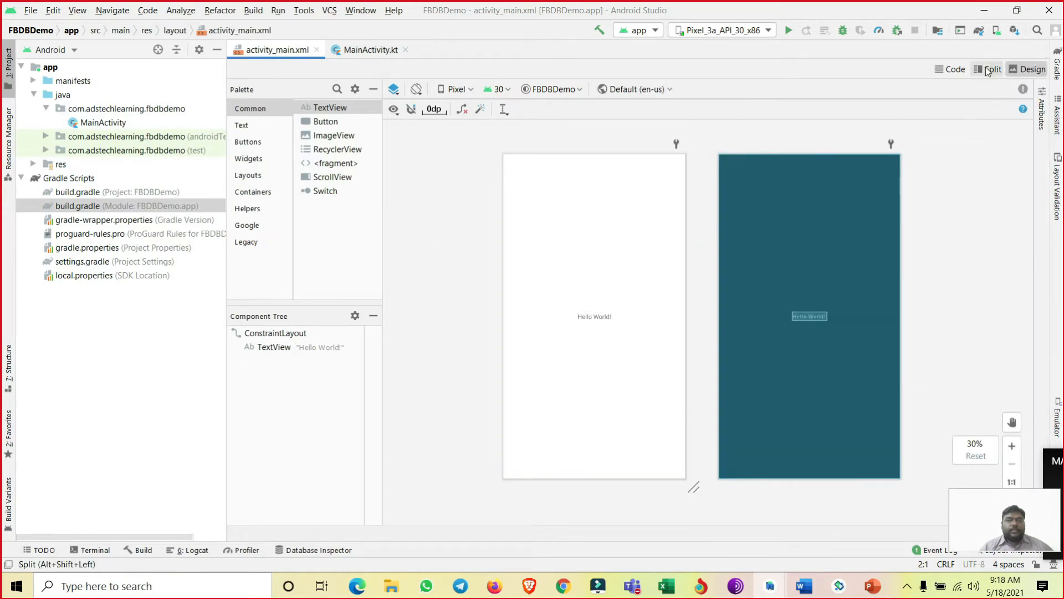
left_click(471, 363)
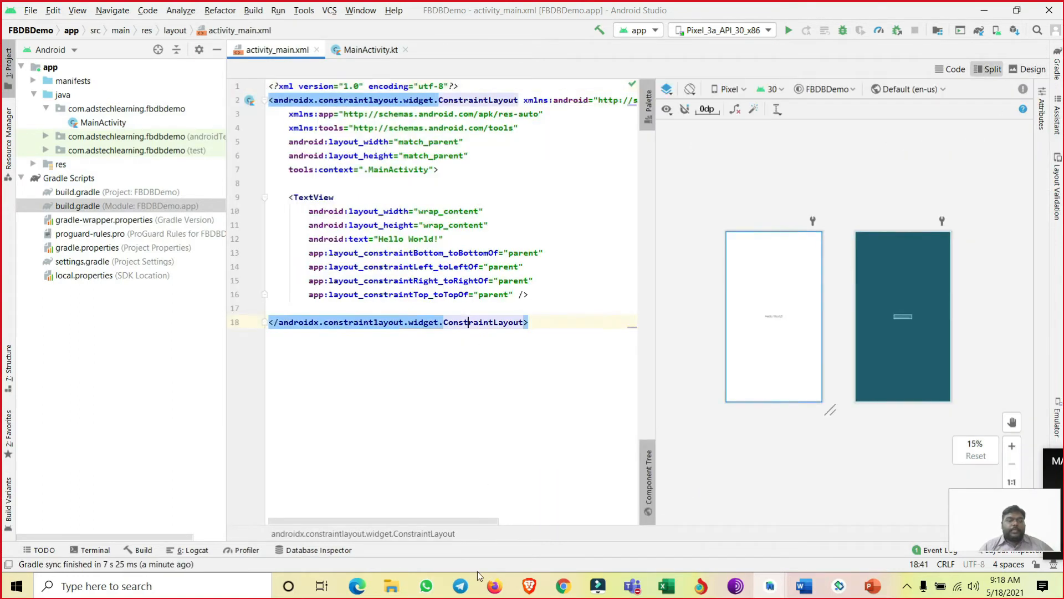
- Switch to Word and copy the complete RelativeLayout XML code, from the xml declaration to the closing tag, from Document5
left_click(804, 586)
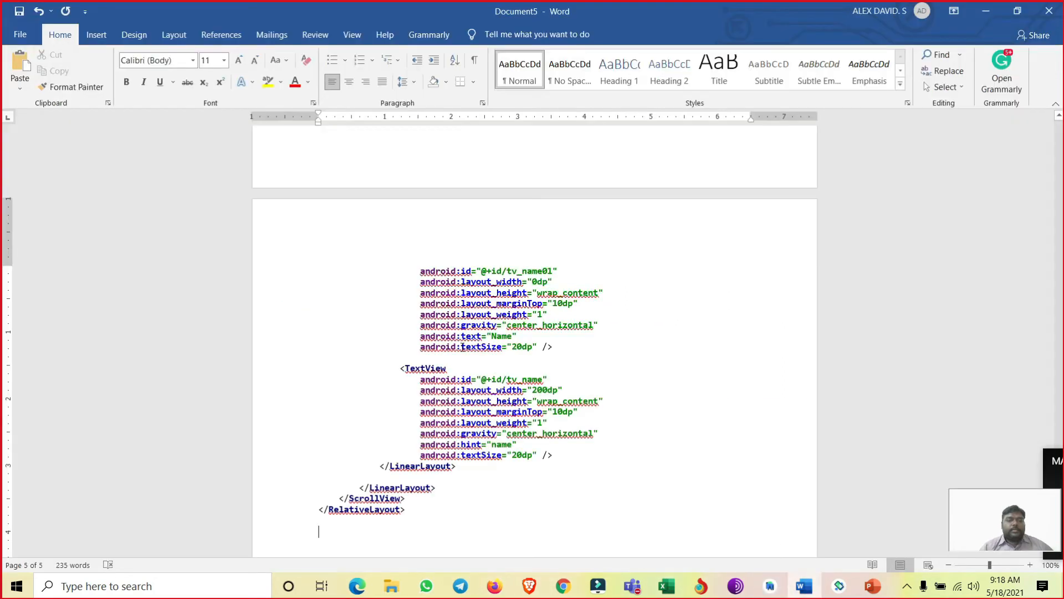
left_click_drag(378, 429, 300, 255)
scroll(349, 336, "up", 19)
scroll(348, 335, "up", 3)
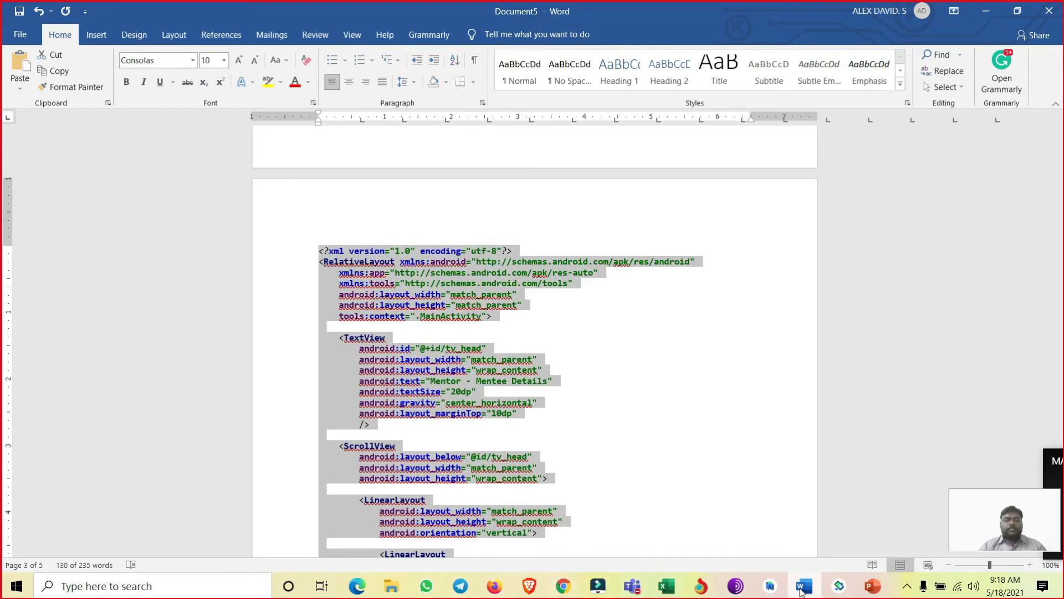
- Switch back to Android Studio, replace the entire activity_main.xml code with the copied layout and inspect the form in the design preview
left_click(770, 586)
left_click(801, 532)
left_click(368, 388)
key("ctrl+a")
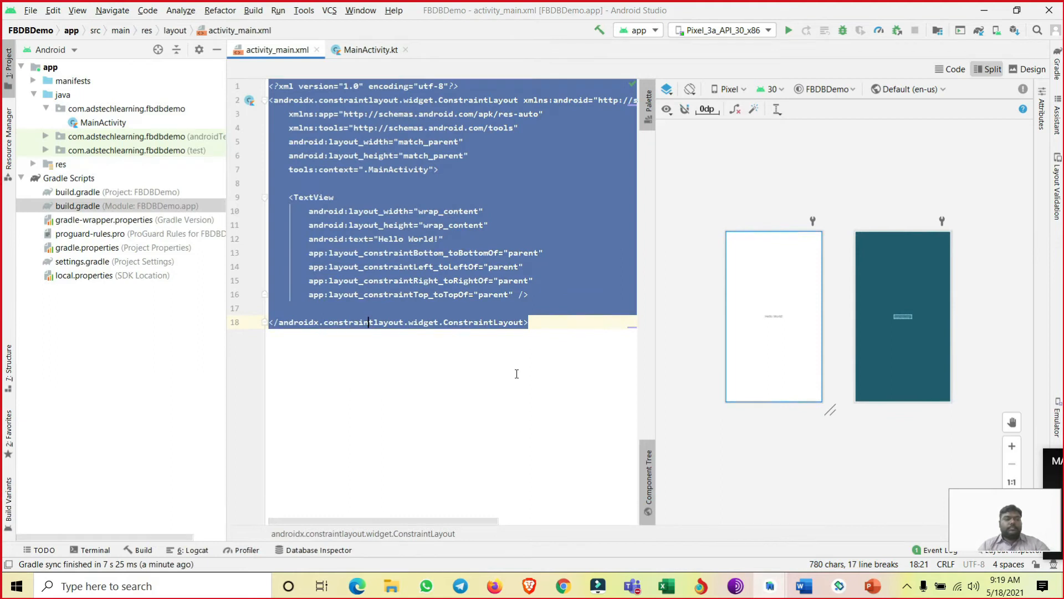
key("ctrl+v")
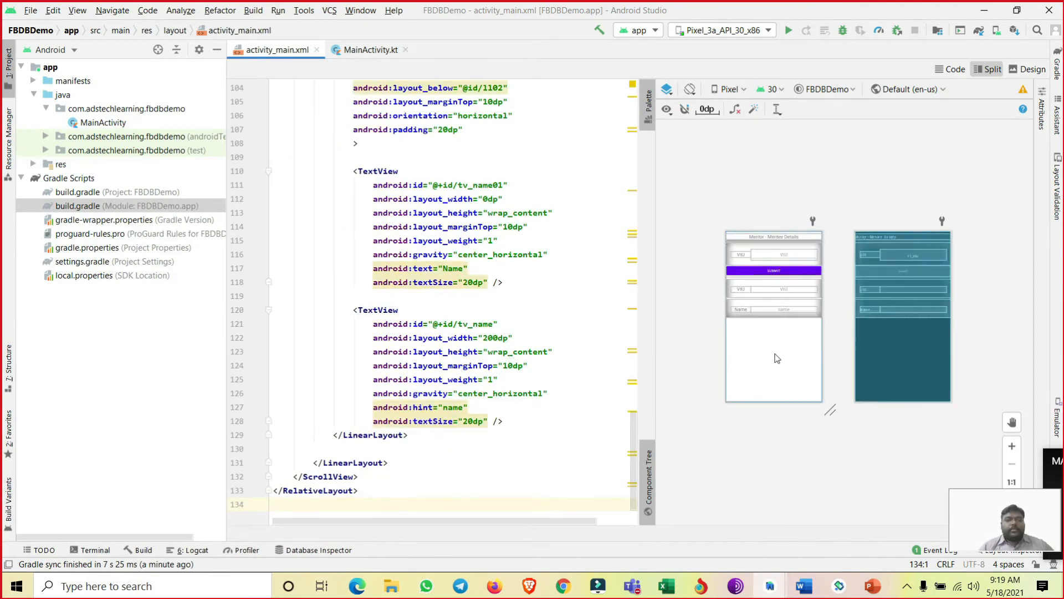
left_click(766, 338)
left_click(1013, 452)
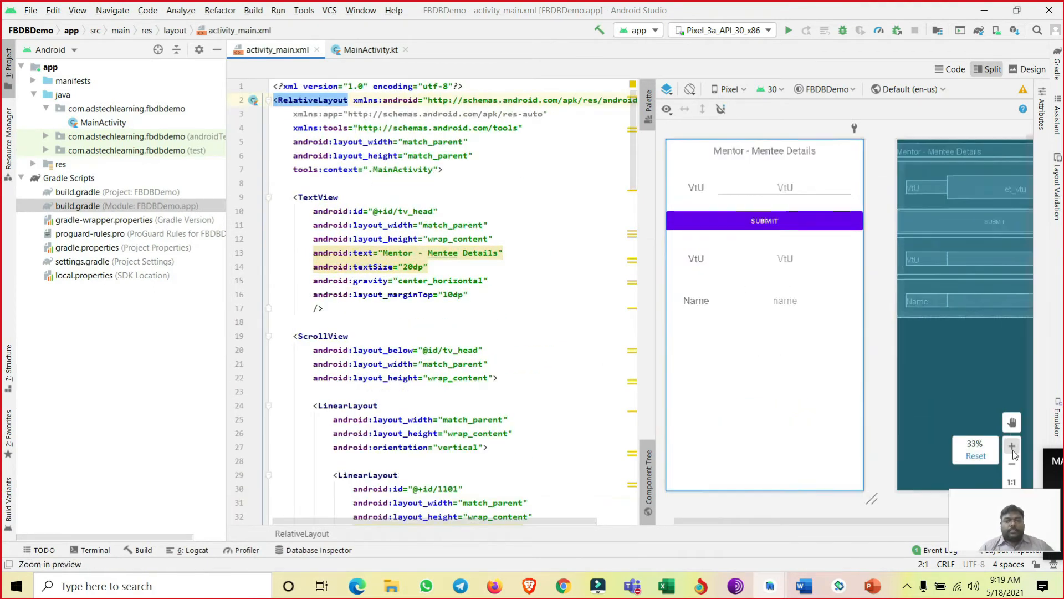
left_click(1014, 452)
left_click_drag(841, 518, 780, 523)
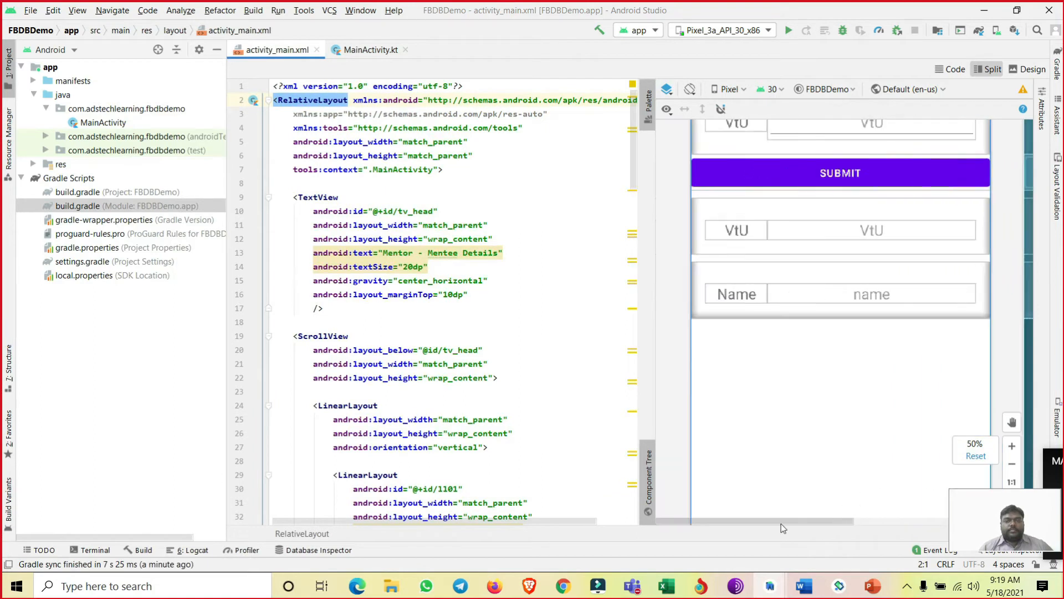
- Examine the Mentor - Mentee Details form and the XML behind its VtU label, VtU input, Submit button and name field
scroll(790, 350, "up", 3)
scroll(787, 346, "up", 1)
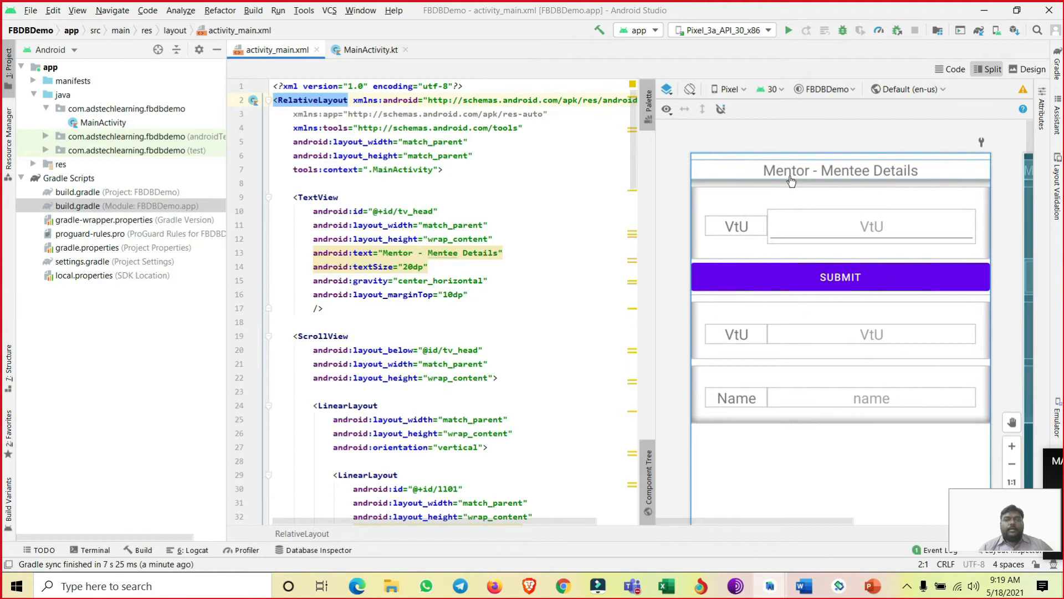
left_click(737, 231)
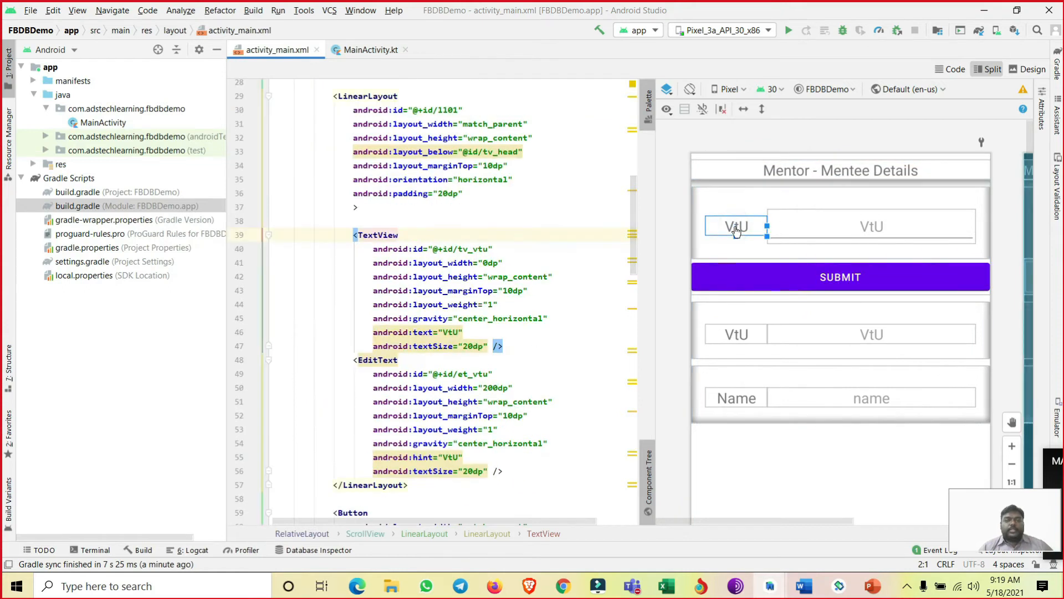
left_click(850, 227)
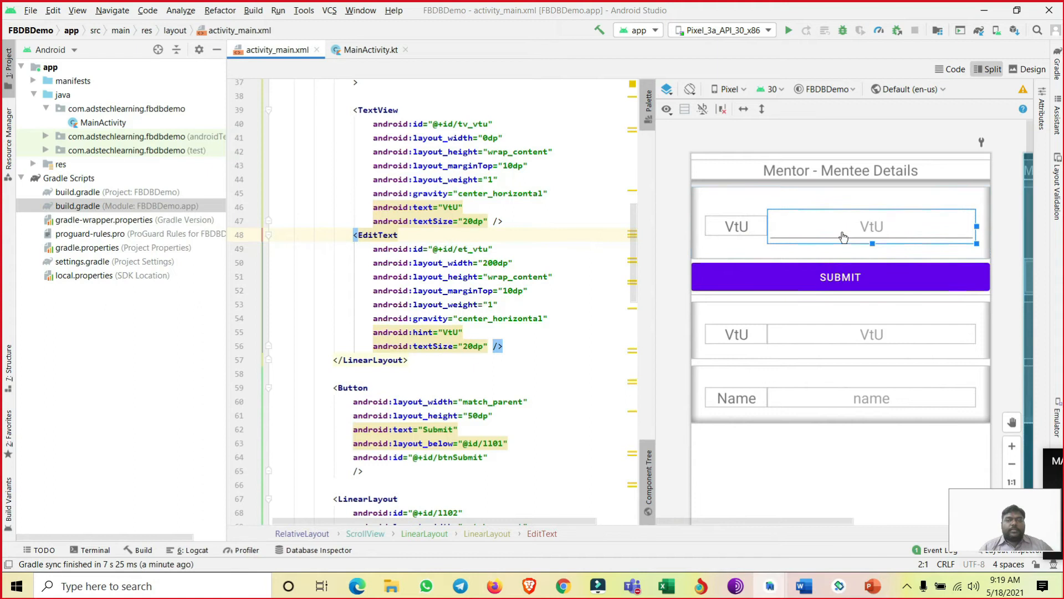
left_click(821, 279)
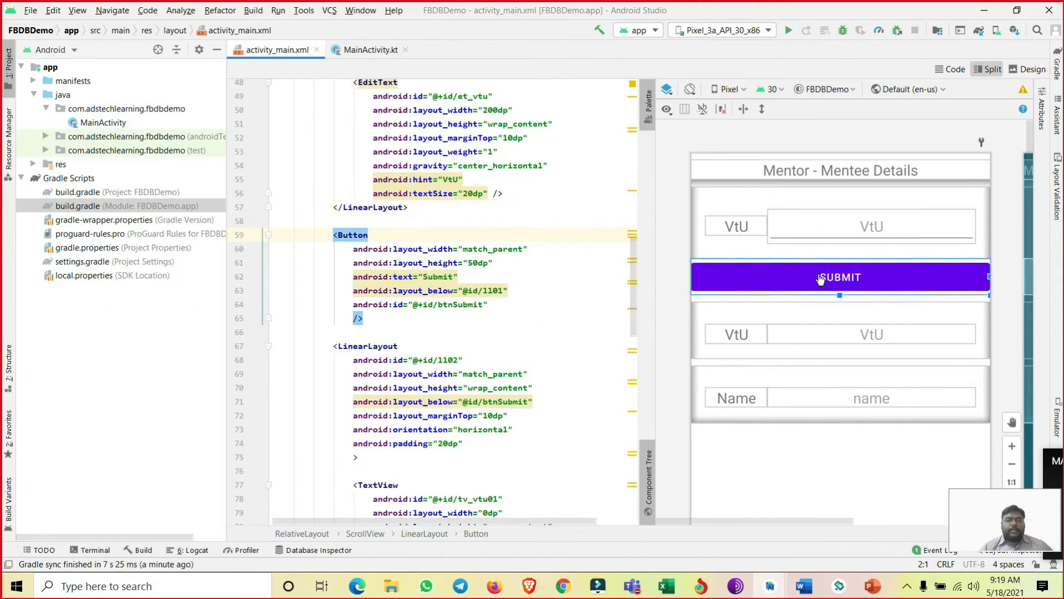
scroll(821, 279, "down", 2)
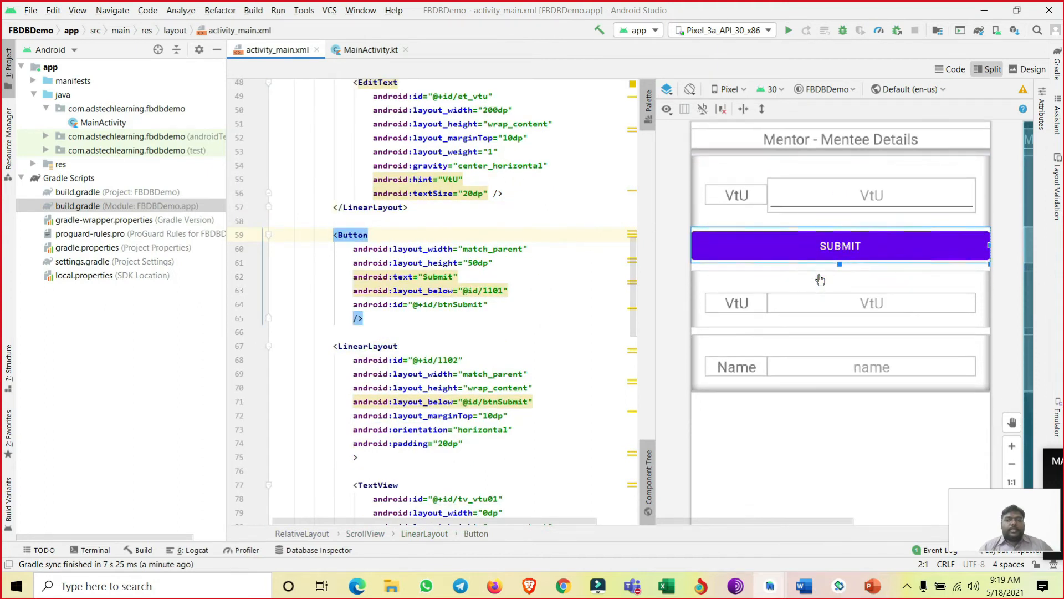
scroll(820, 279, "down", 1)
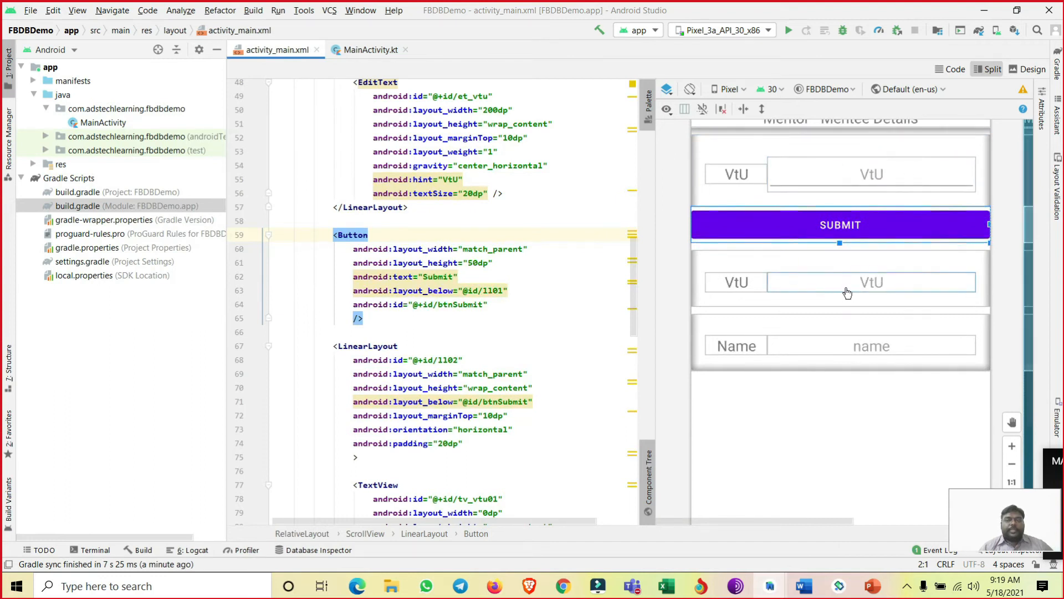
left_click(854, 352)
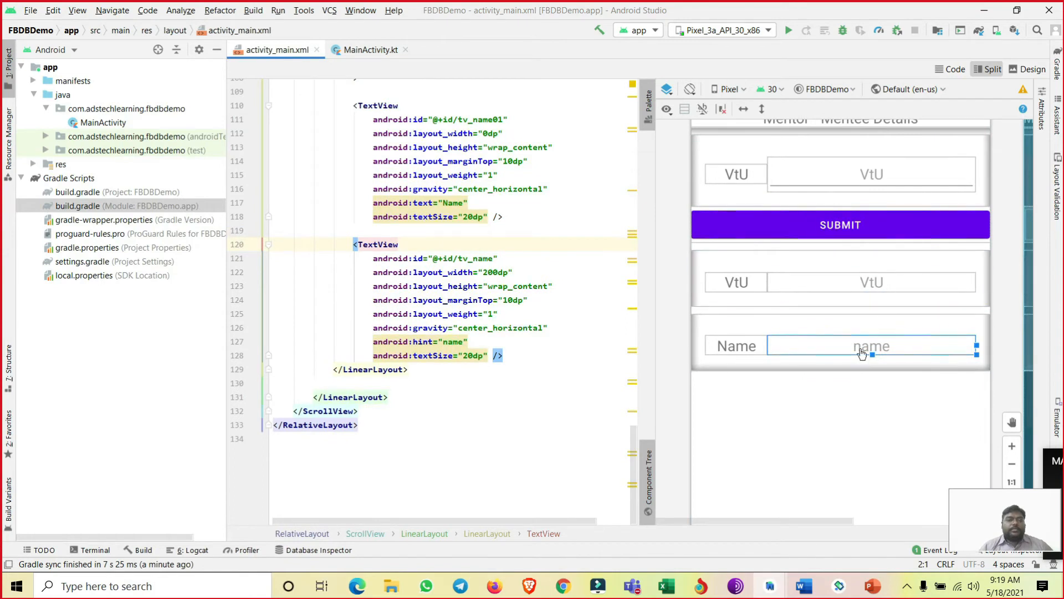
- Review the form's widgets in order, from the VtU entry row and Submit button to the VtU and Name result rows
scroll(814, 255, "up", 1)
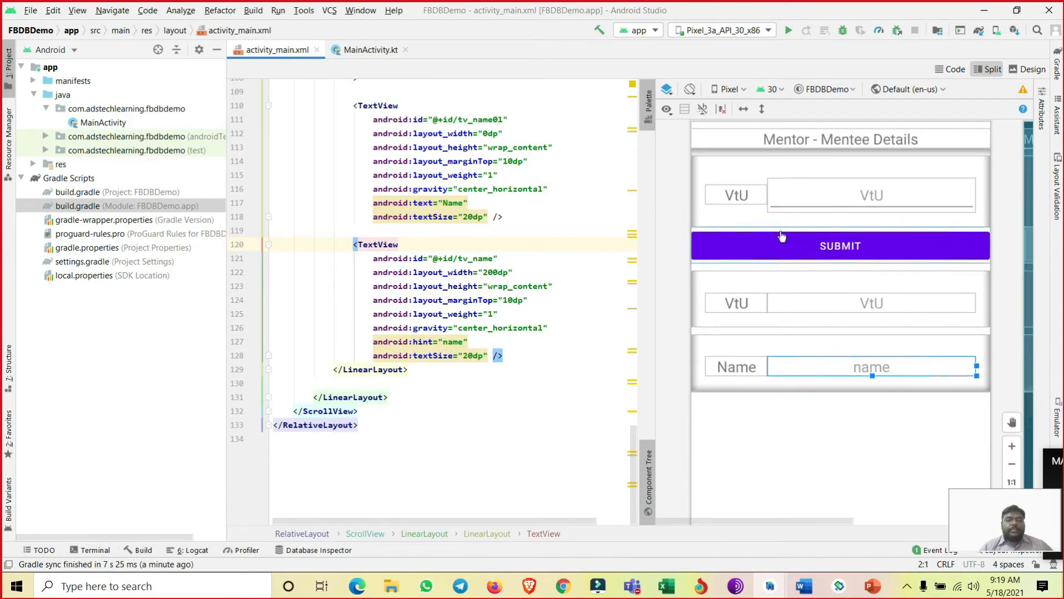
left_click(736, 194)
left_click(797, 195)
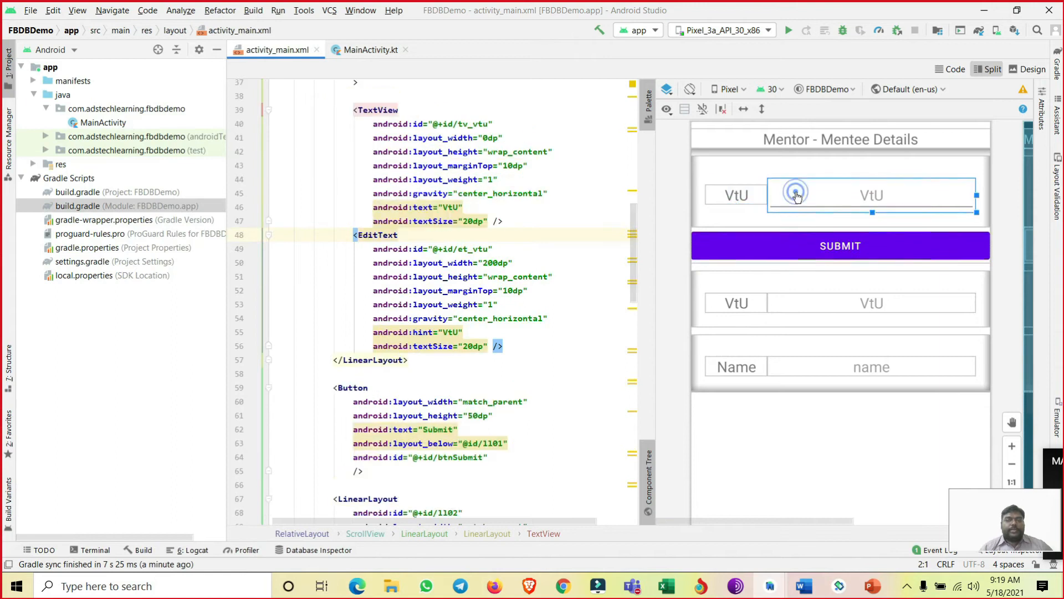
left_click(749, 252)
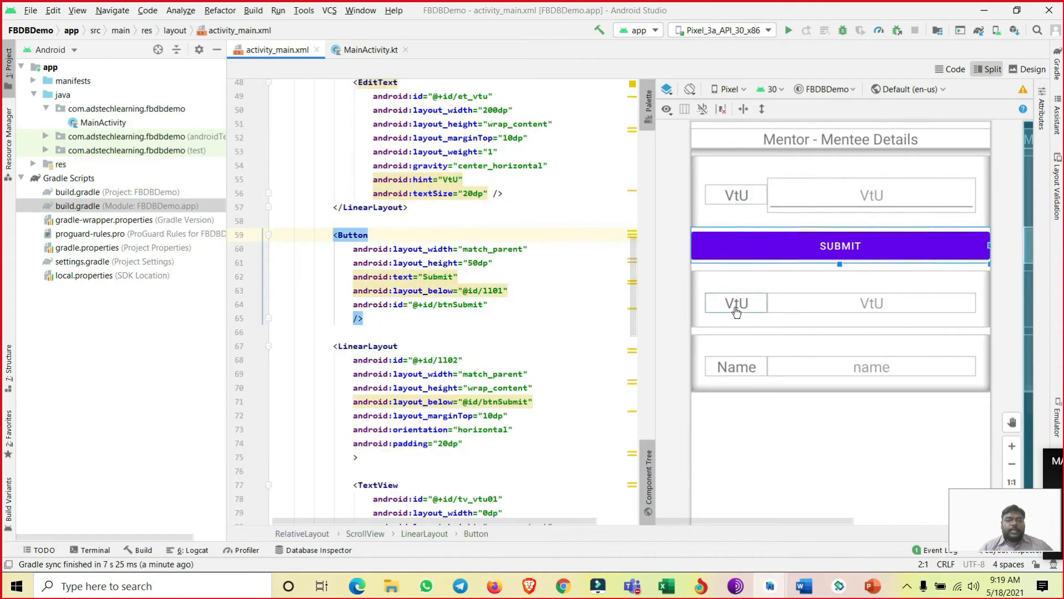
left_click(735, 307)
left_click(796, 305)
left_click(743, 366)
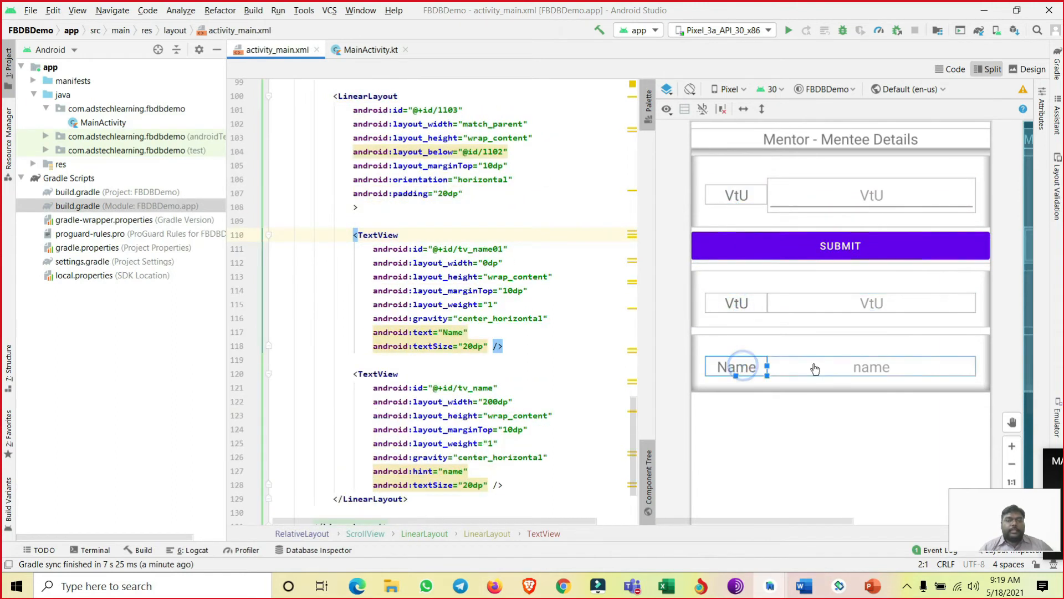
left_click(815, 368)
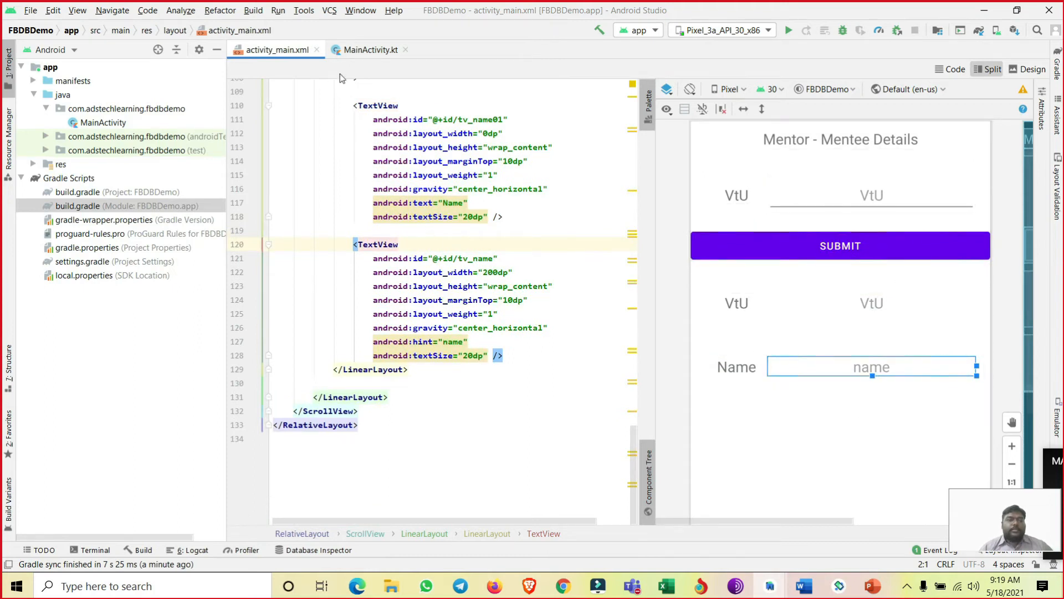
- Show MainActivity.kt, then switch to Word and copy the MainActivity class body, starting at "var a: TextView? = null", from Document5
left_click(364, 51)
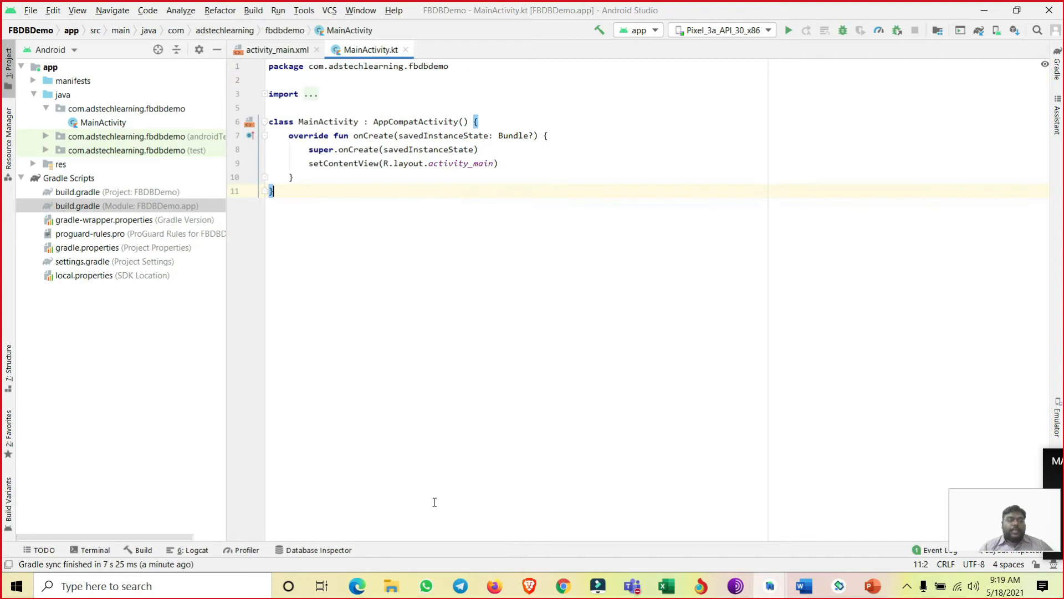
left_click(803, 586)
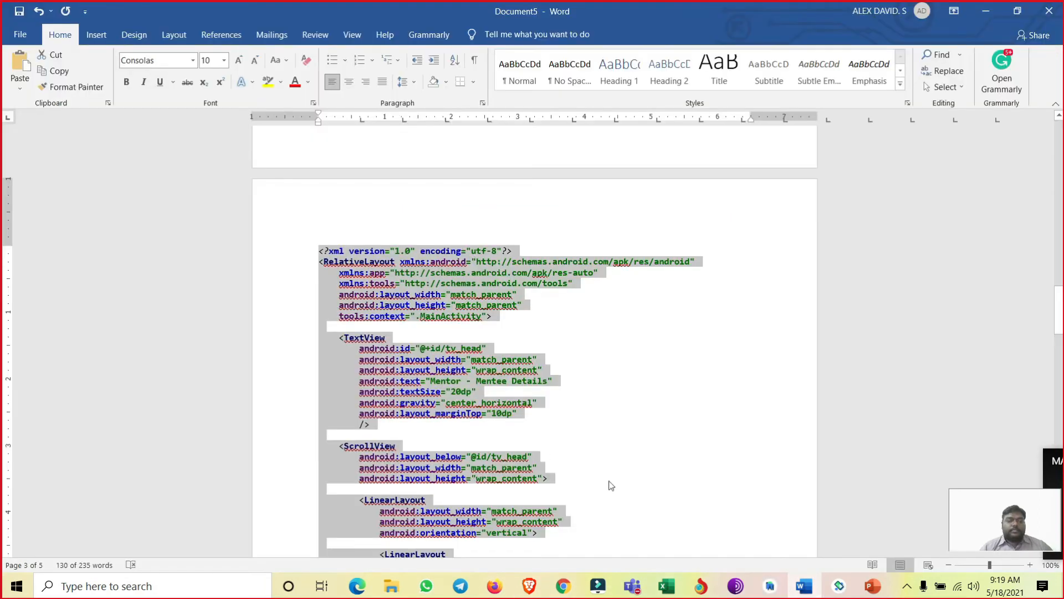
scroll(359, 278, "up", 20)
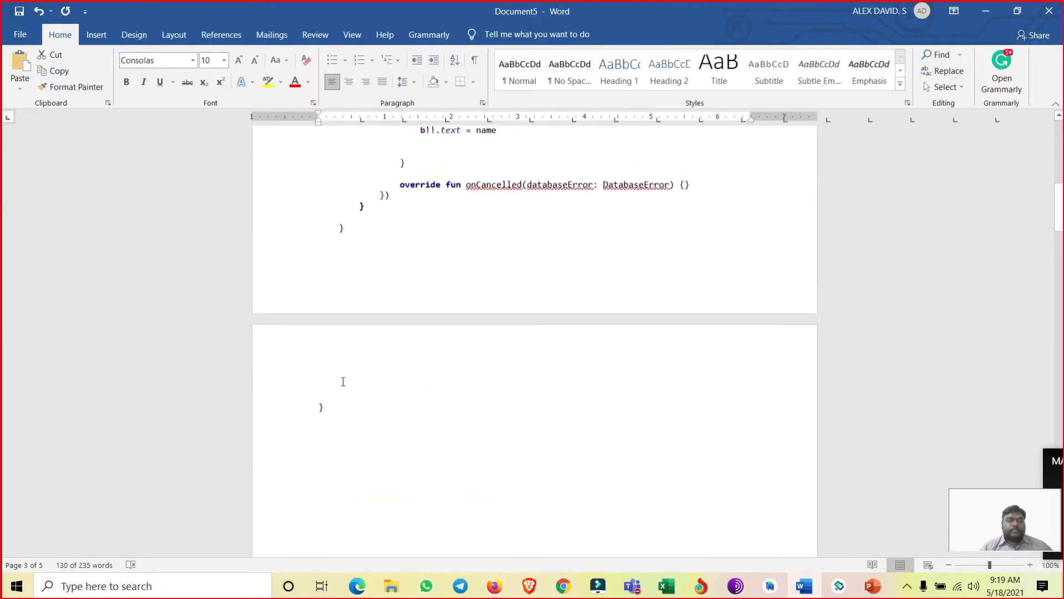
scroll(320, 176, "up", 17)
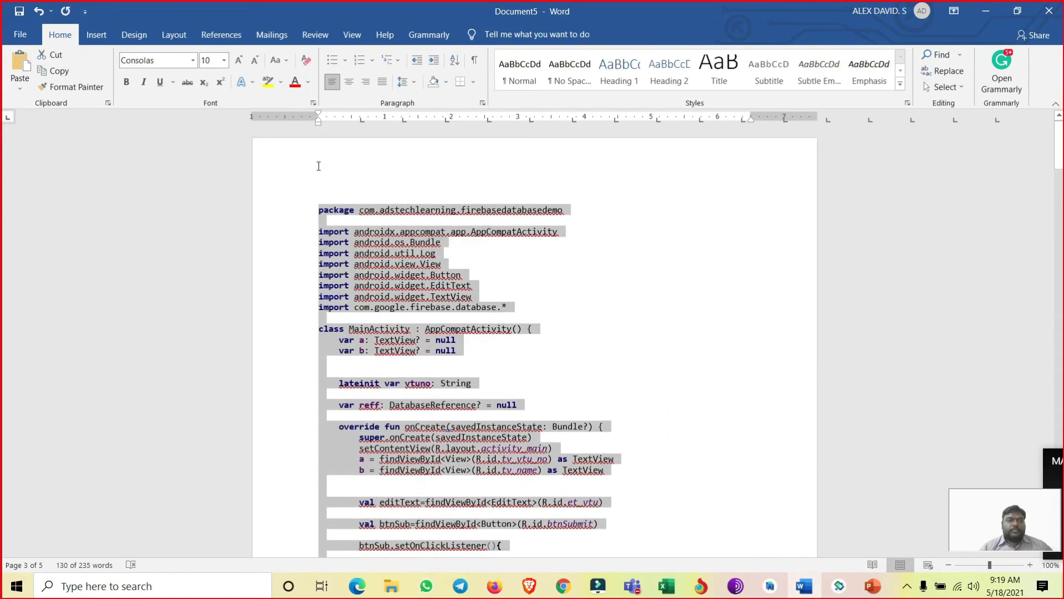
left_click_drag(294, 417, 294, 344)
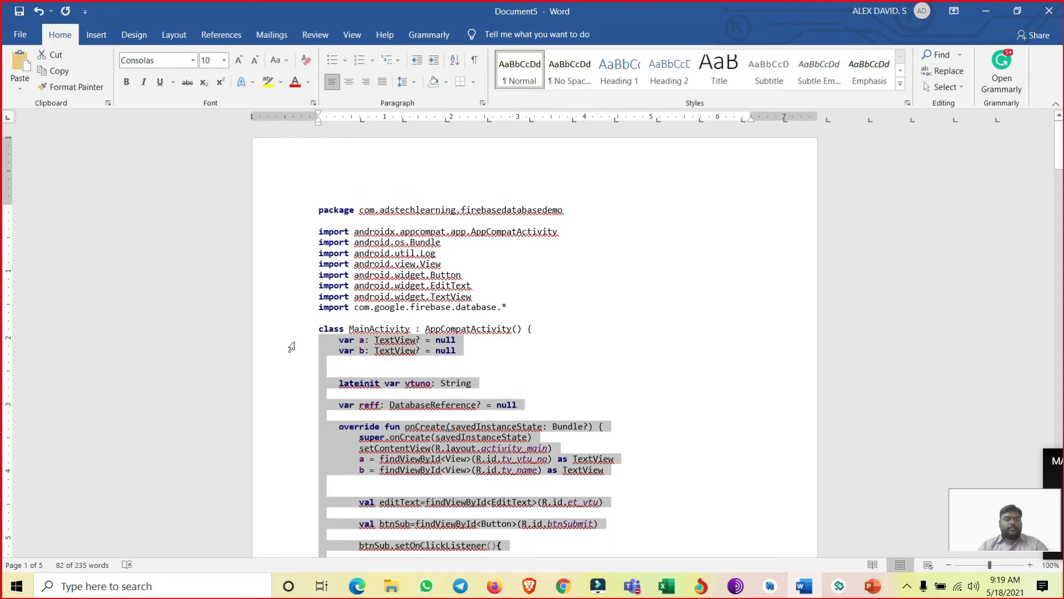
- Switch back to Android Studio and replace the MainActivity class body, from the onCreate override to the closing brace, with the copied code
key("alt+Tab")
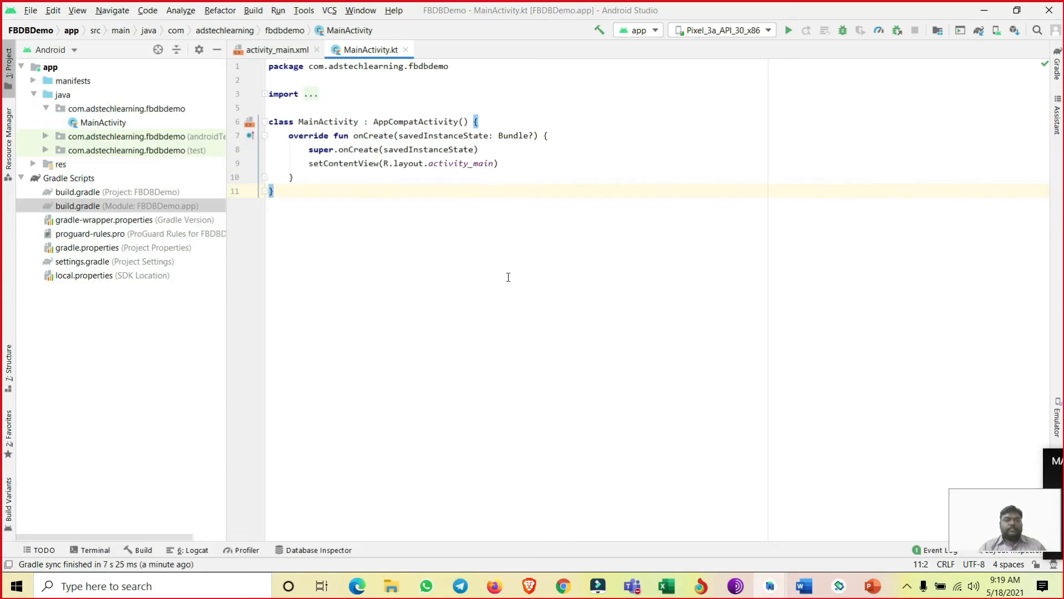
key("shift+Up")
key("shift+Up")
key("shift+Up")
key("shift+Up")
key("ctrl+v")
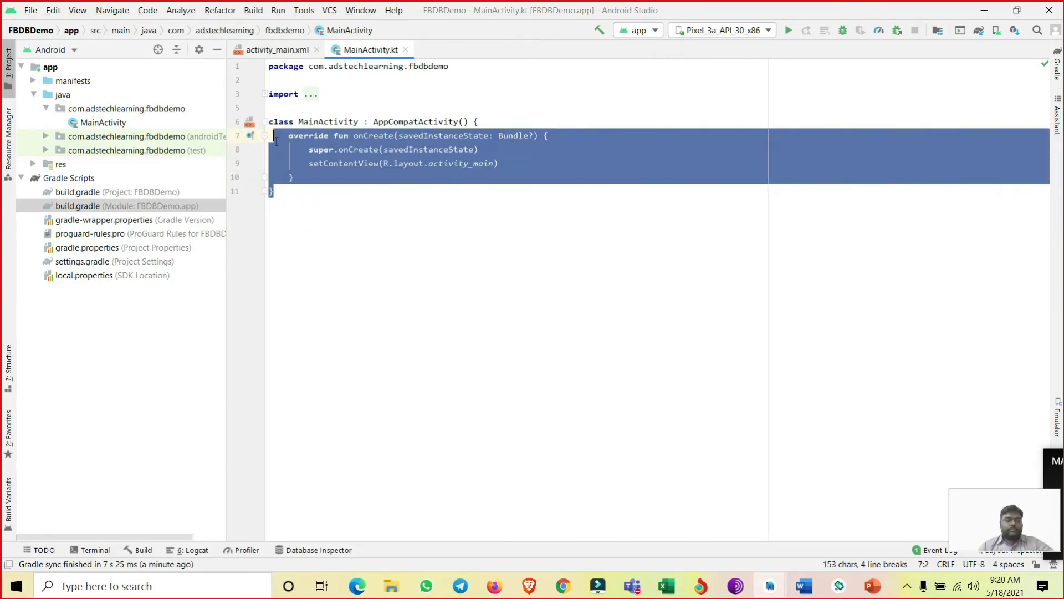
scroll(441, 277, "up", 6)
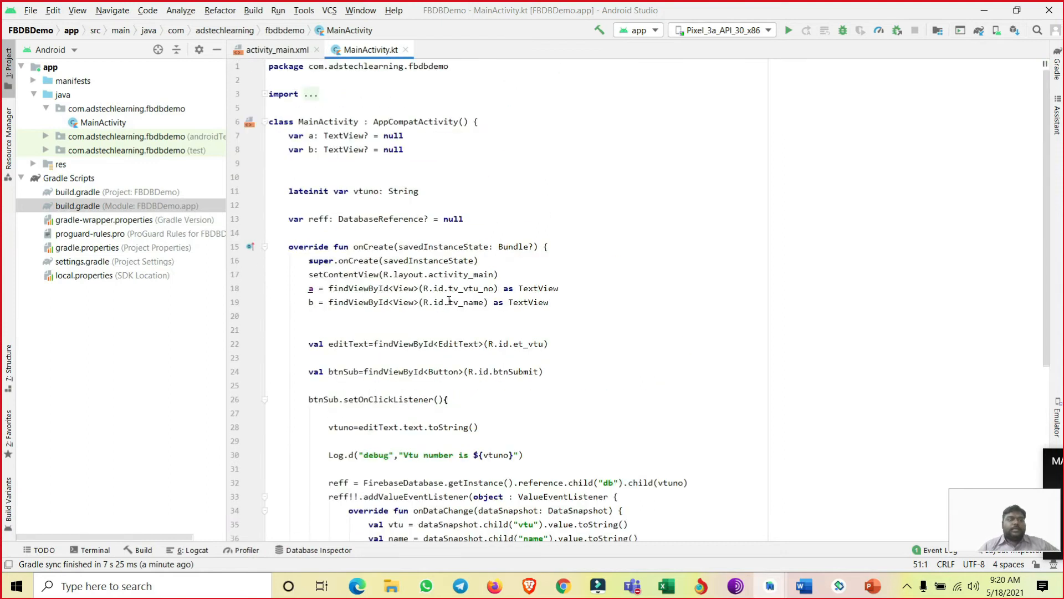
- Import the unresolved TextView, DatabaseReference and View classes in MainActivity.kt, choosing the android.view version of View
left_click(347, 135)
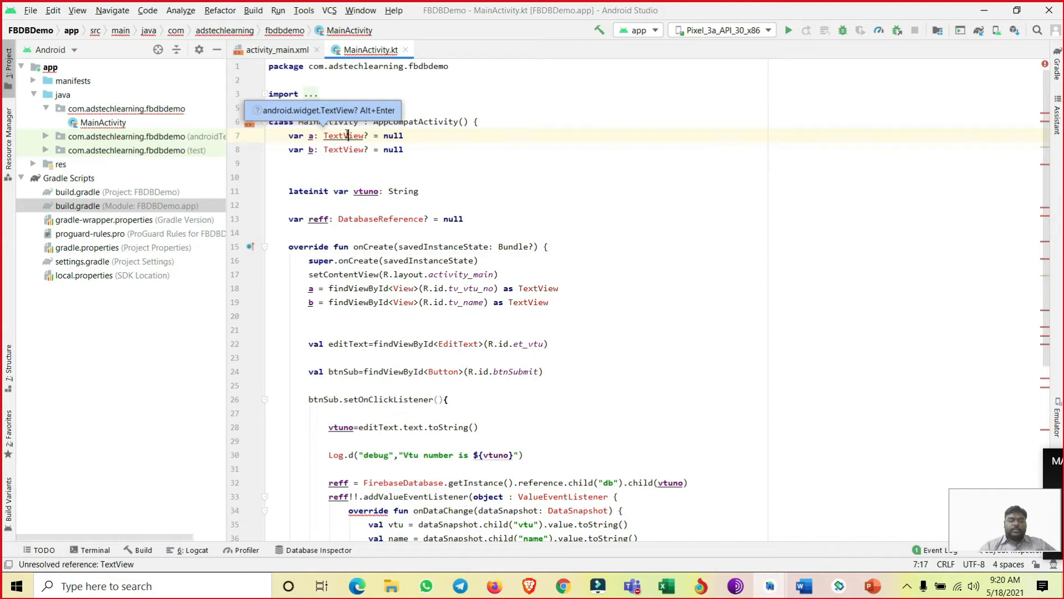
key("alt+Return")
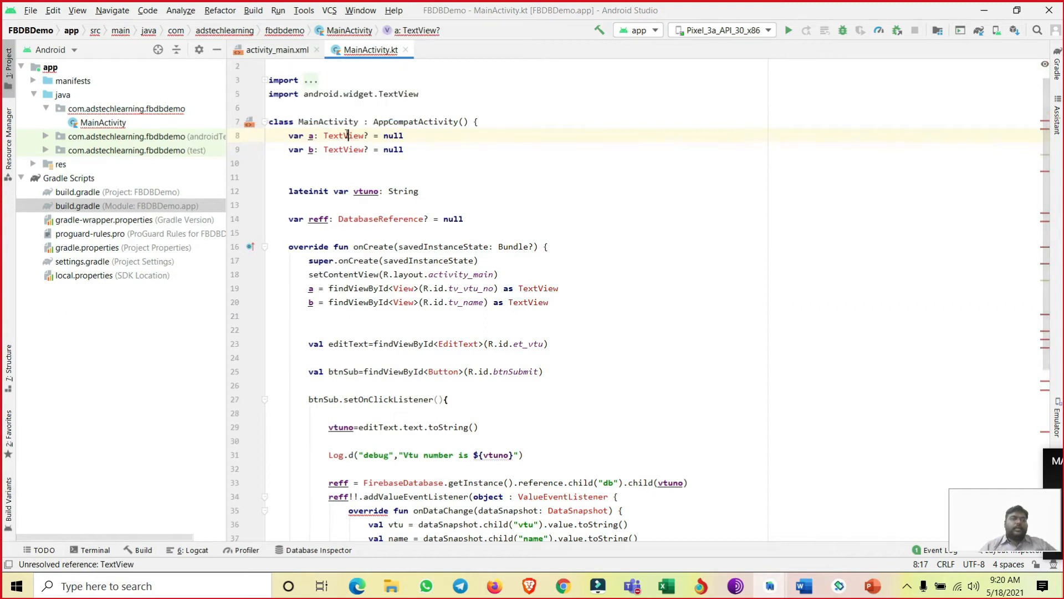
left_click(364, 219)
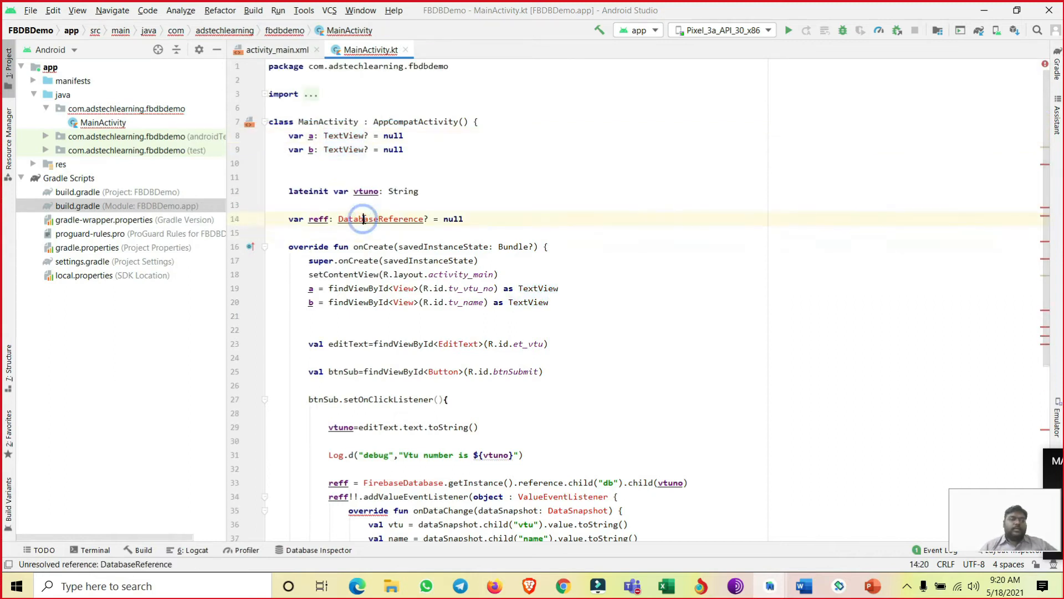
key("alt+Return")
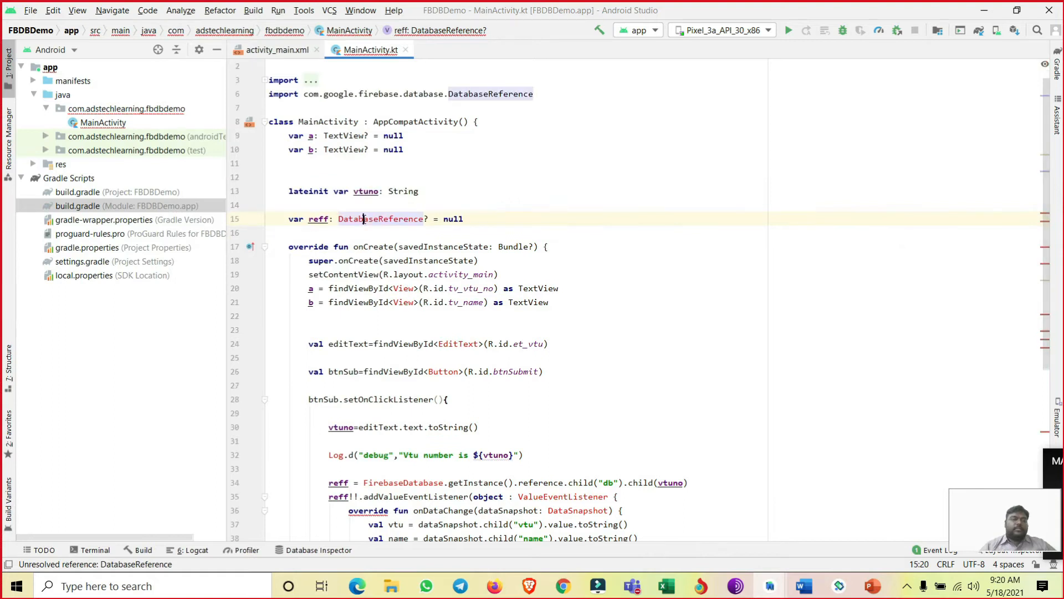
left_click(398, 288)
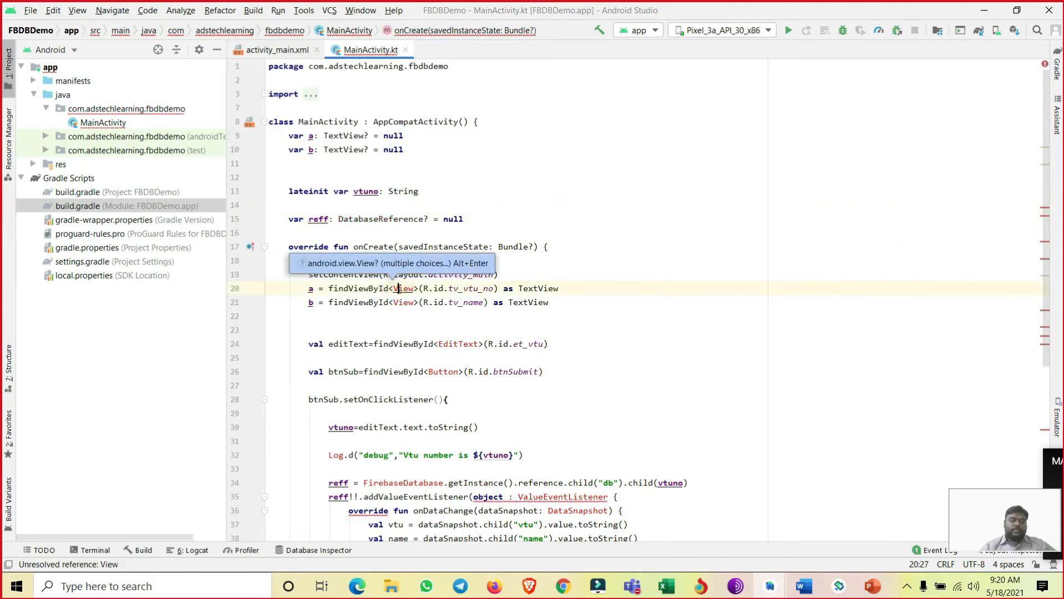
key("alt+Return")
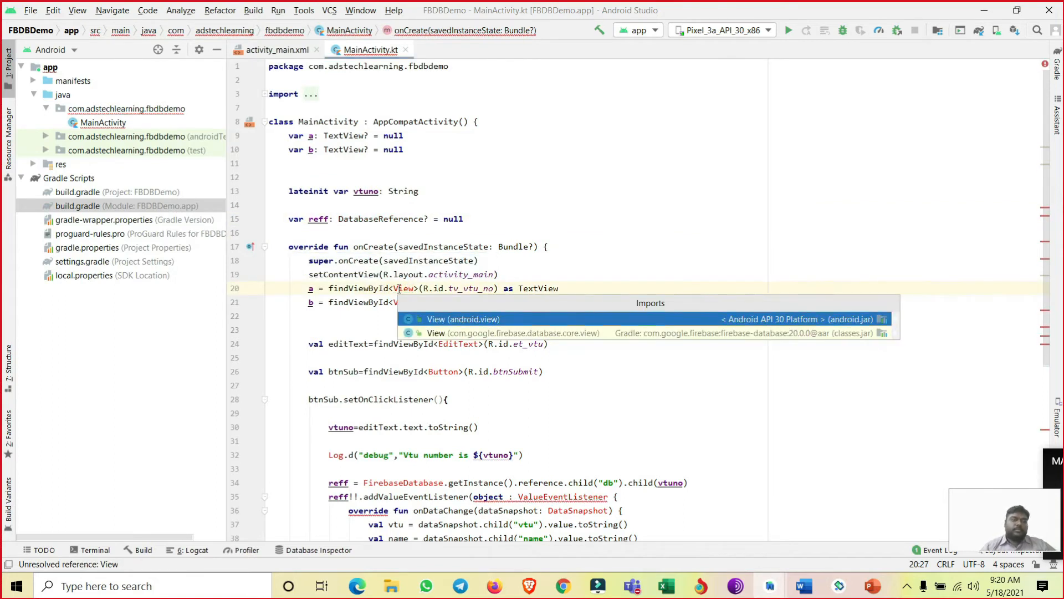
left_click(444, 319)
- Import the unresolved EditText, Button and Log classes used in the onCreate function
scroll(449, 310, "down", 1)
left_click(458, 303)
key("alt+Return")
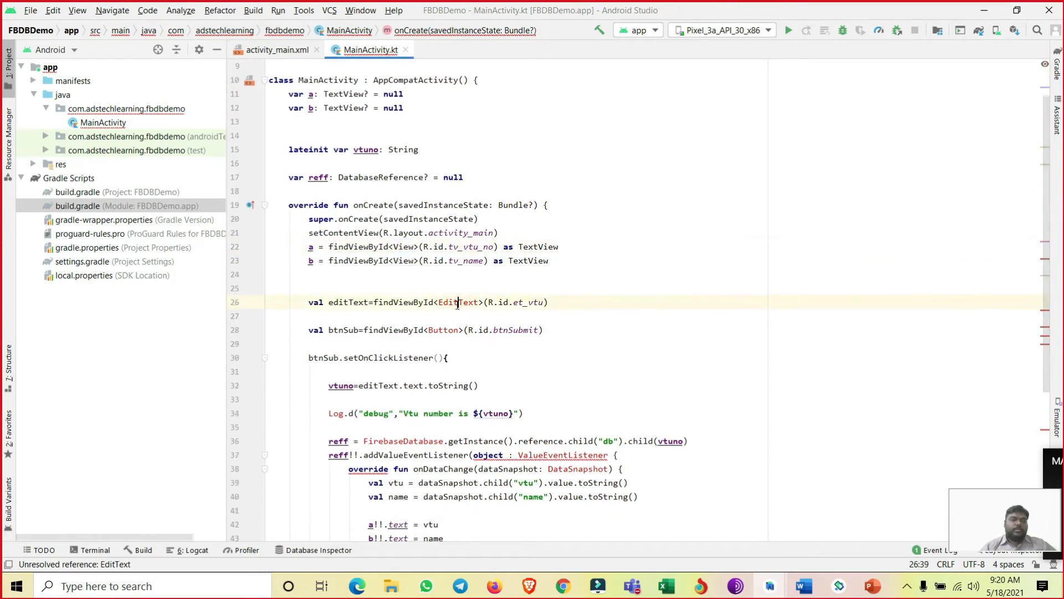
left_click(436, 331)
key("alt+Return")
scroll(335, 292, "down", 3)
left_click(334, 290)
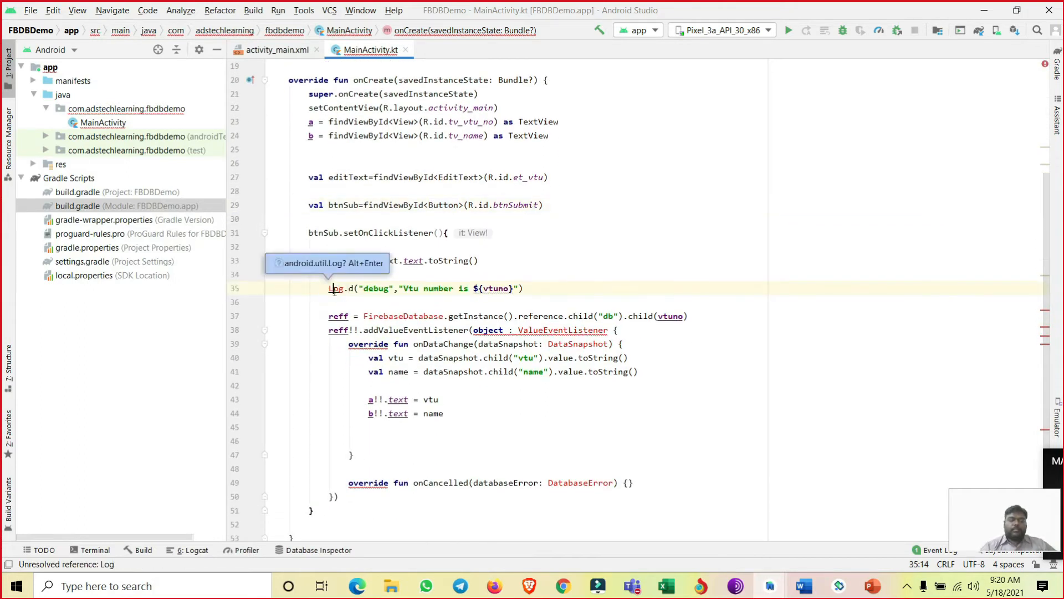
key("alt+Return")
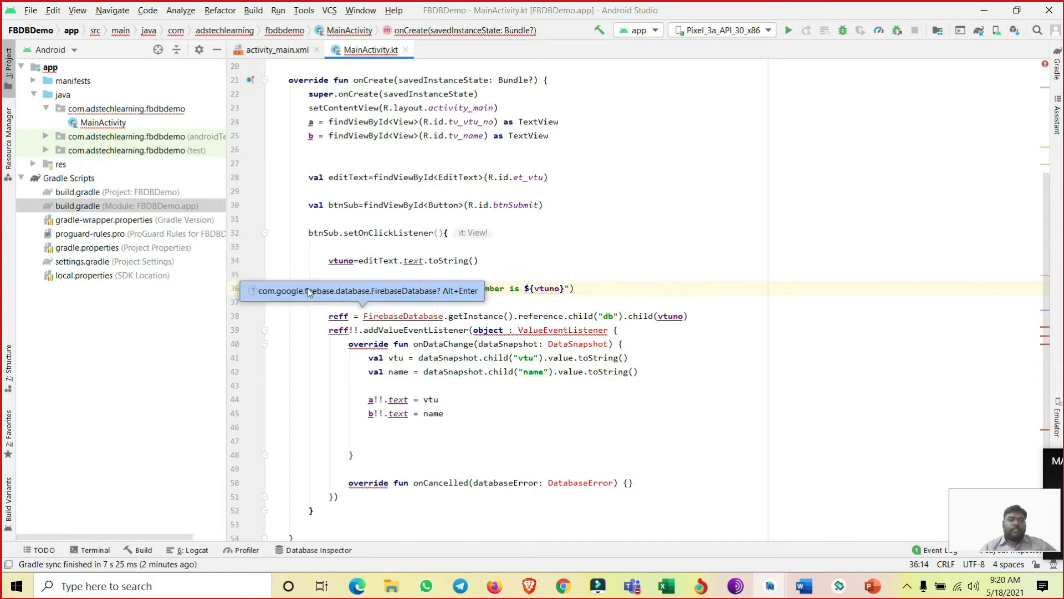
- Import the Firebase classes FirebaseDatabase, ValueEventListener, DataSnapshot and DatabaseError used in the submit button's click listener
left_click(427, 315)
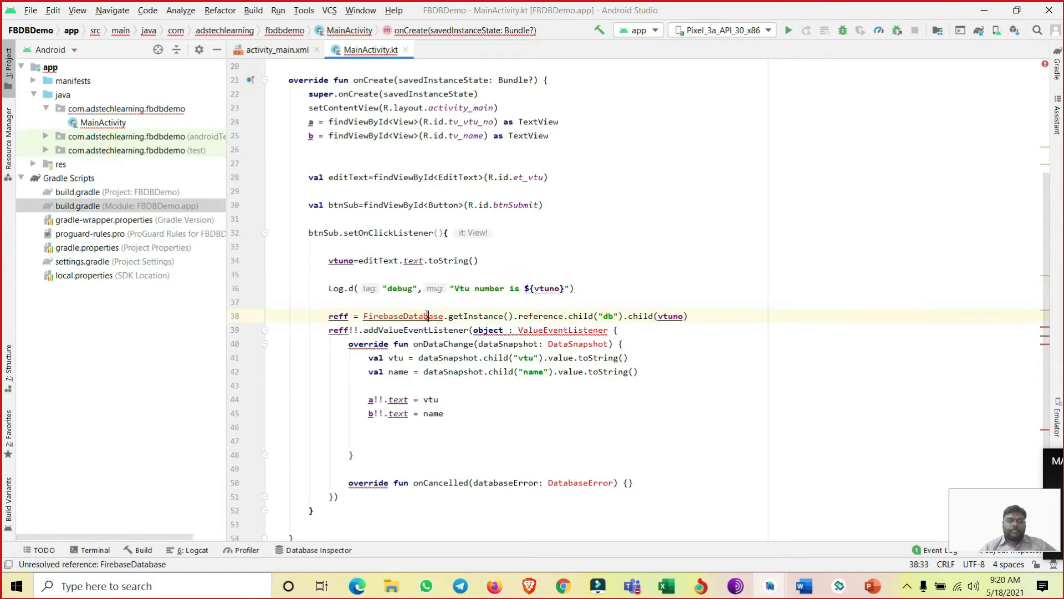
key("alt+Return")
left_click(573, 330)
key("alt+Return")
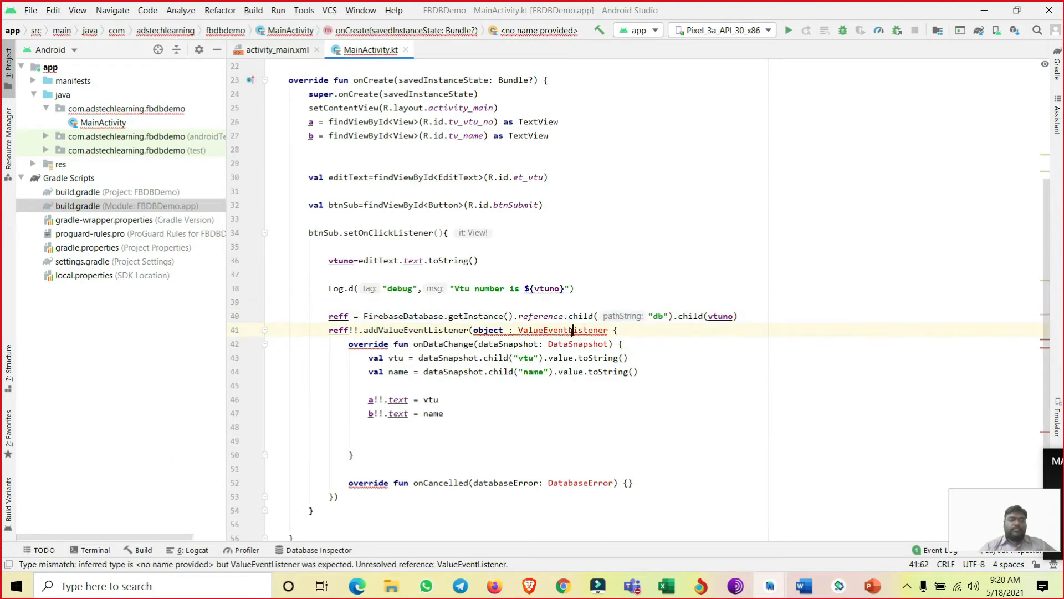
left_click(574, 344)
key("alt+Return")
scroll(575, 345, "down", 3)
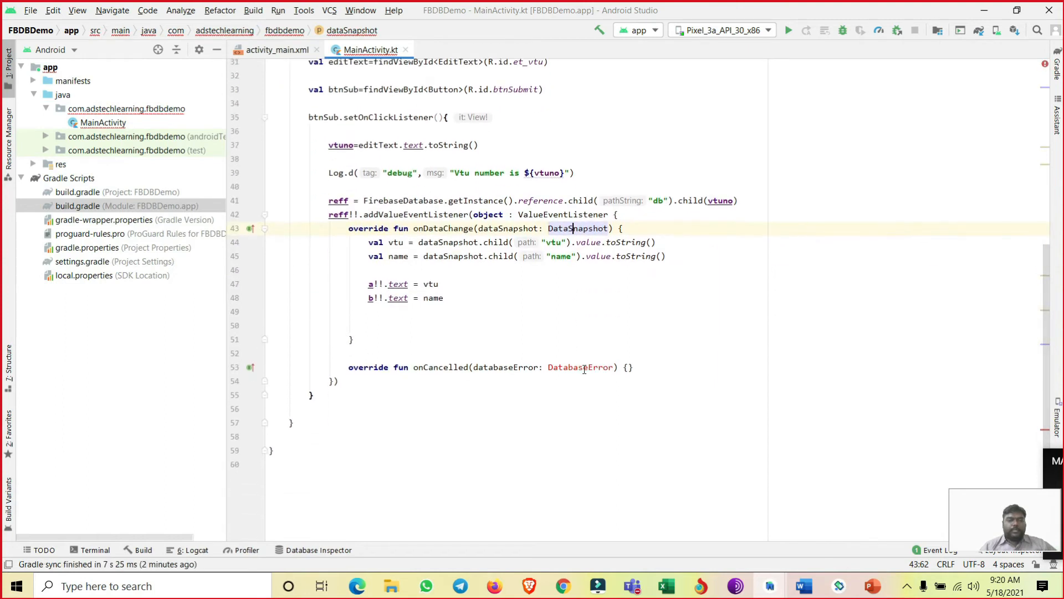
left_click(584, 367)
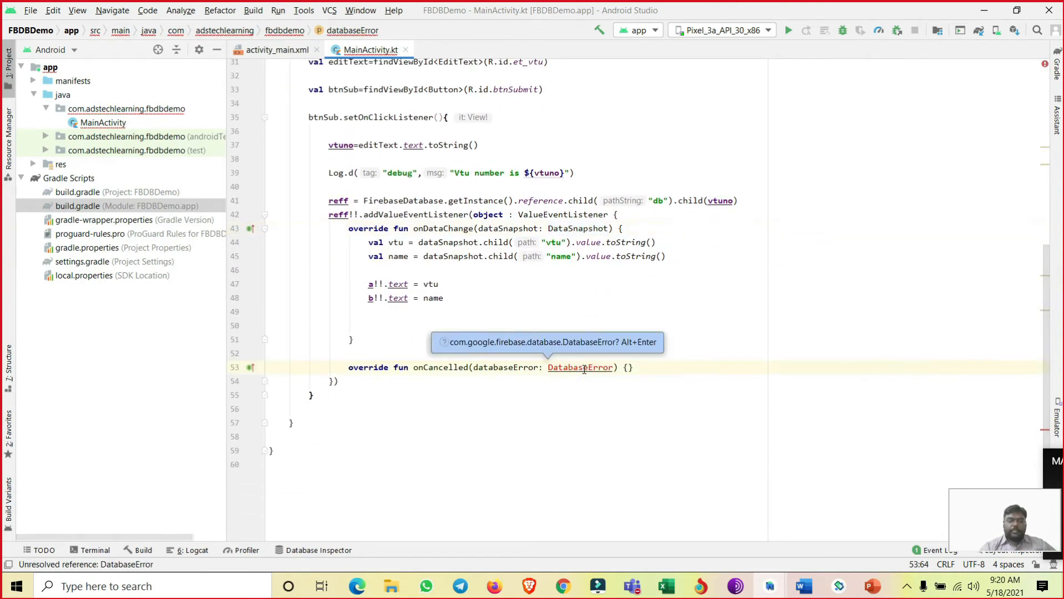
key("alt+Return")
- Expand the import section of MainActivity.kt and highlight the imports from android.os.Bundle through com.google.firebase.database.*
scroll(304, 213, "up", 10)
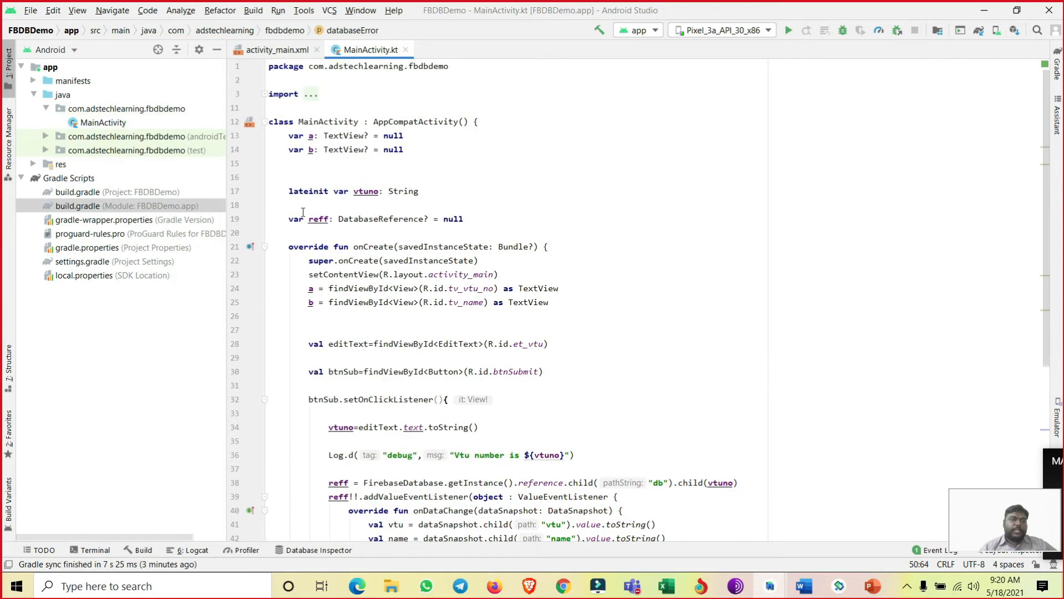
left_click(264, 97)
mouse_move(455, 192)
left_mouse_down()
mouse_move(271, 172)
mouse_move(274, 121)
mouse_move(258, 114)
left_mouse_up()
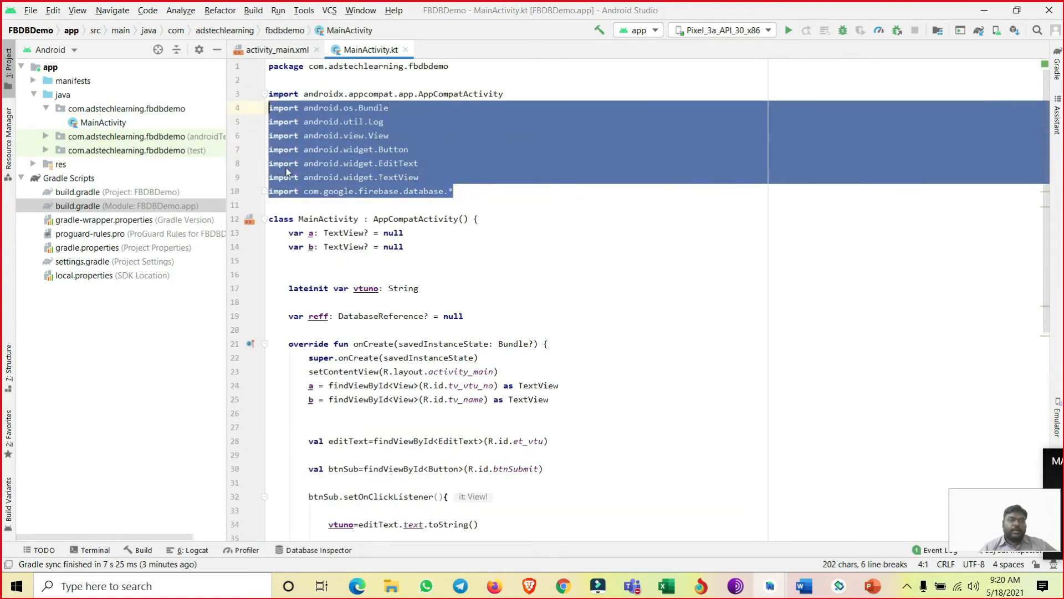
- Highlight the declarations of the TextView variables a and b in the MainActivity class
scroll(314, 285, "down", 4)
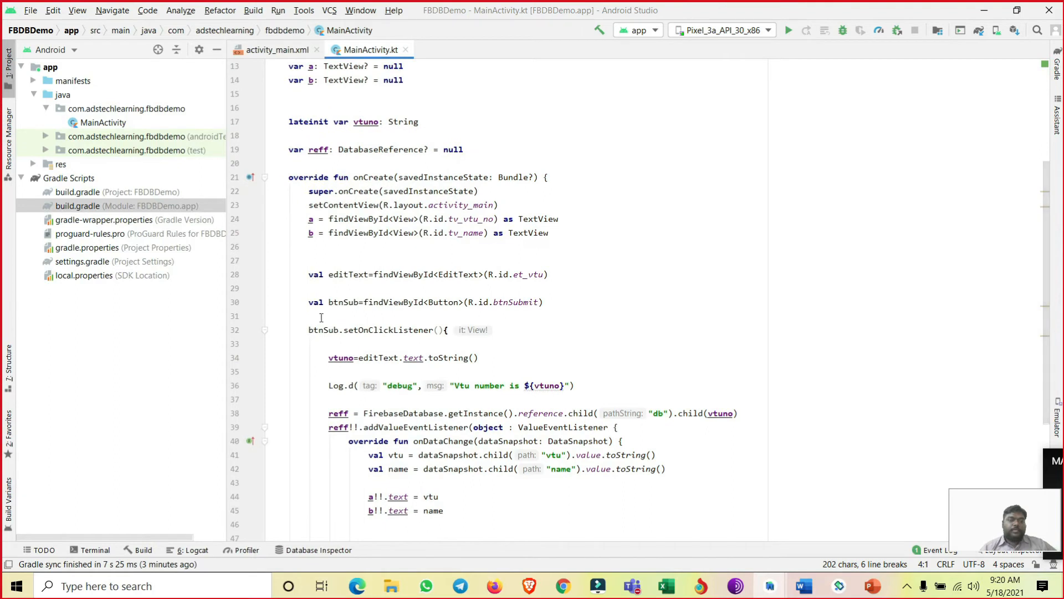
left_click(387, 183)
scroll(386, 182, "up", 3)
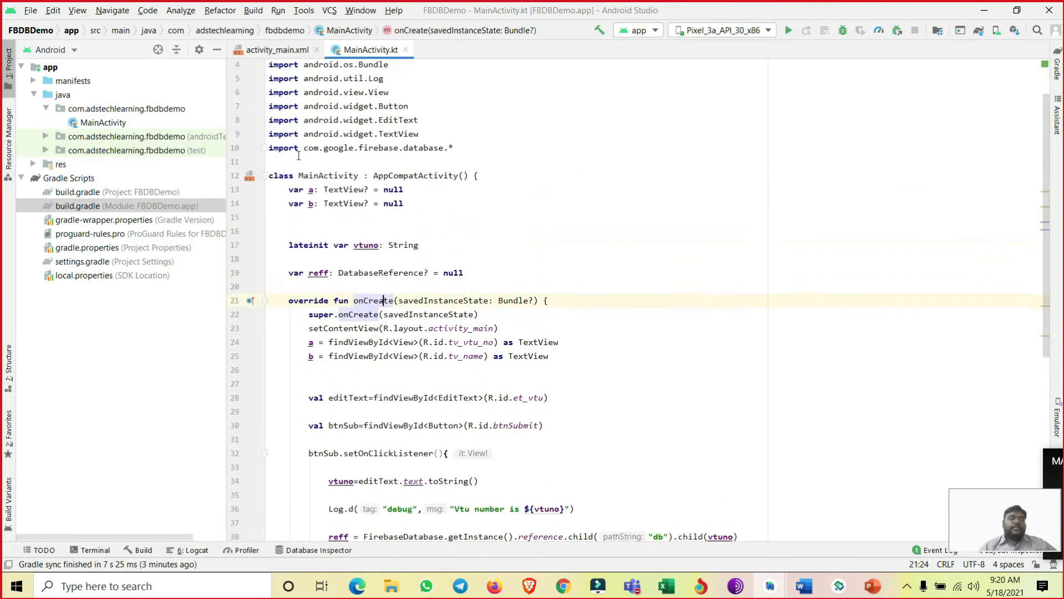
left_click_drag(285, 191, 428, 205)
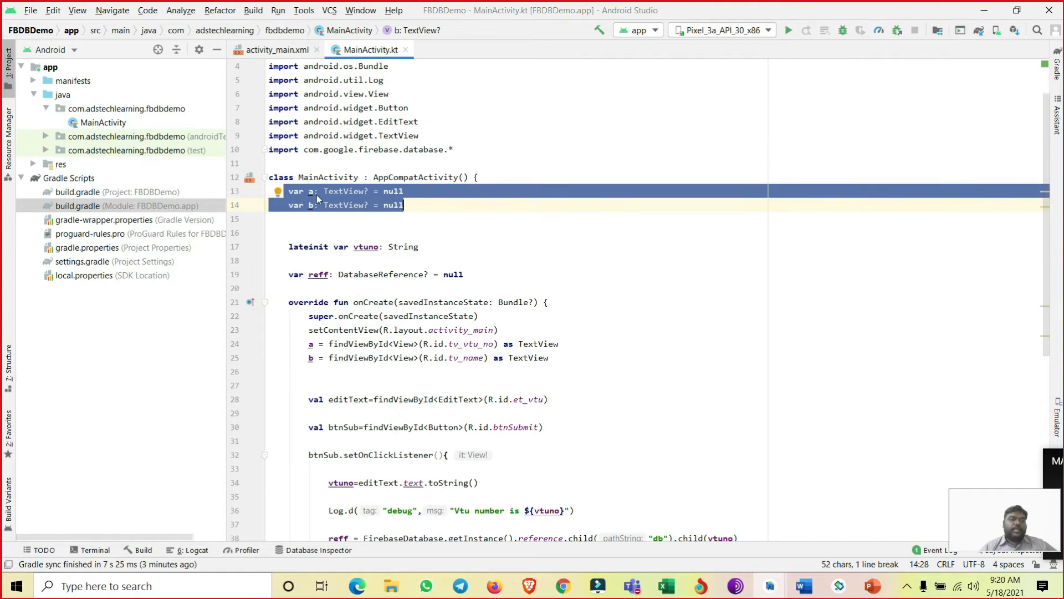
- Reduce the blank lines above the lateinit vtuno declaration to a single one
scroll(317, 195, "down", 3)
left_click(340, 107)
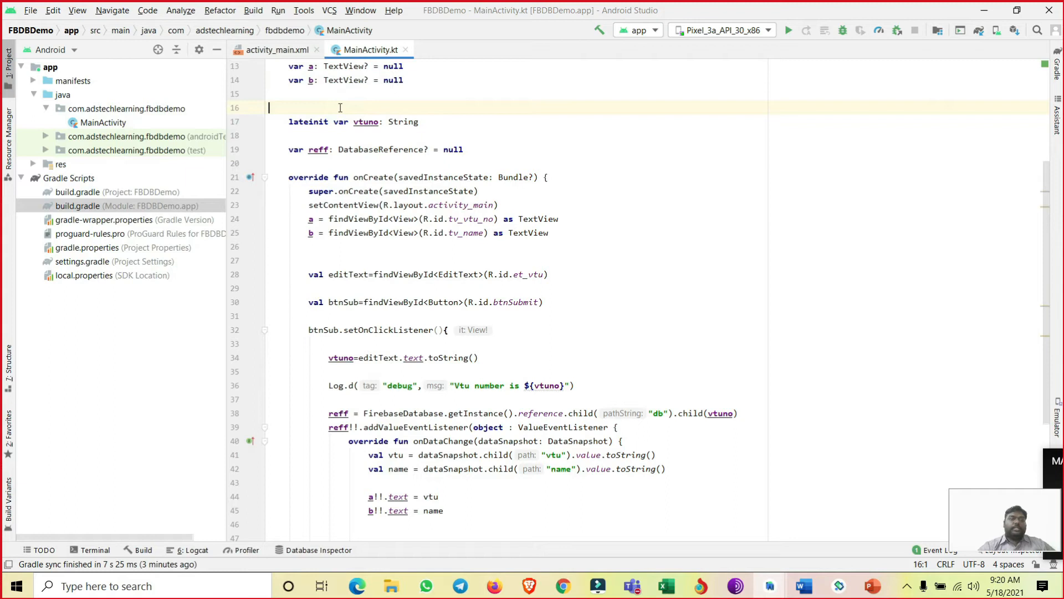
key("BackSpace")
key("BackSpace")
key("Return")
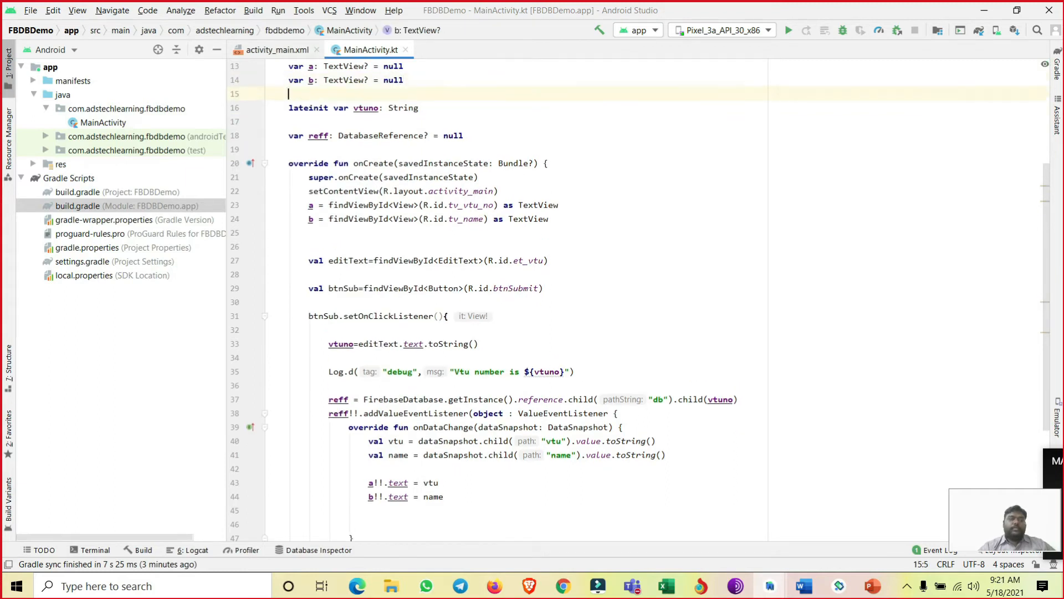
- Point out the vtuno variable, and highlight the DatabaseReference type and the name reff in the declaration below it
left_click(364, 110)
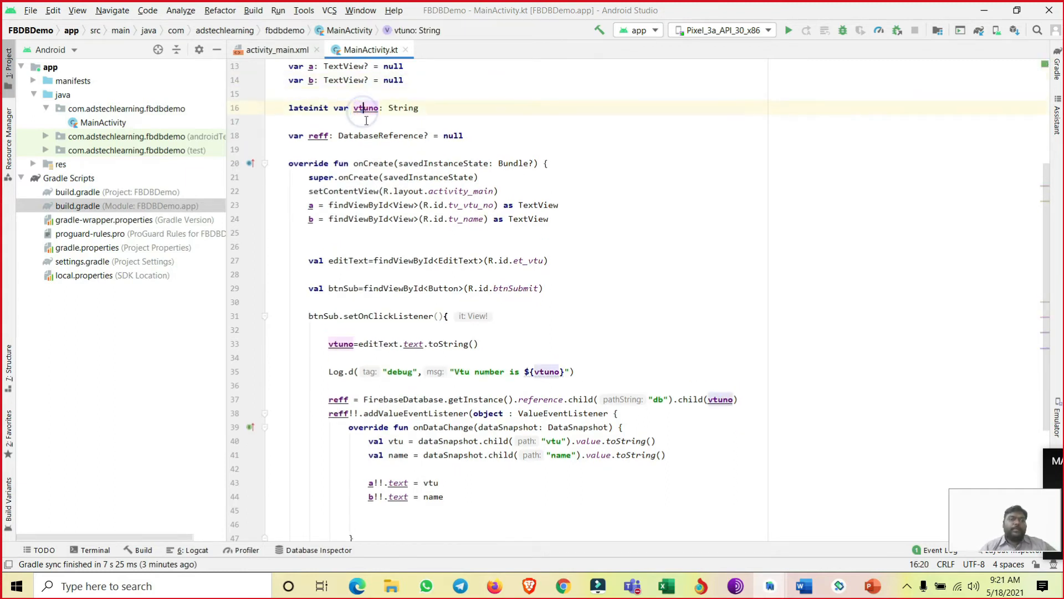
left_click_drag(334, 137, 428, 137)
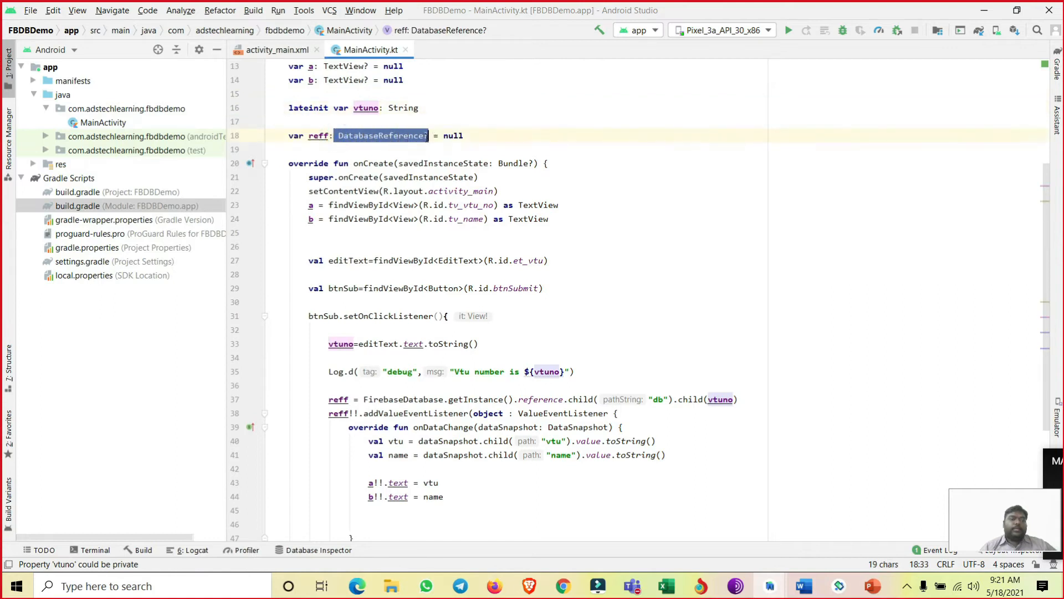
double_click(308, 134)
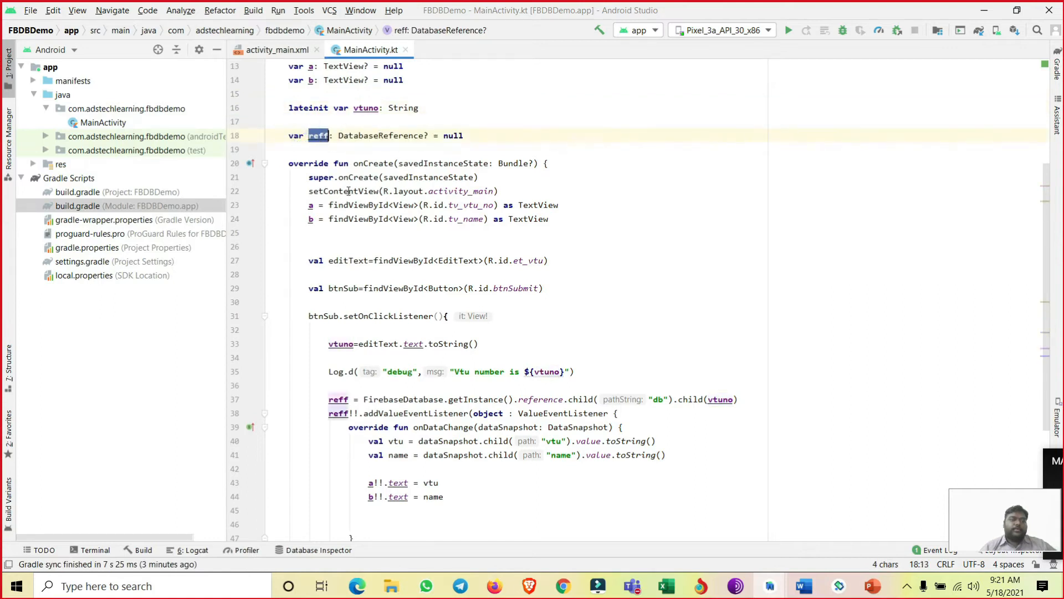
- Insert a blank line above the a = findViewById assignment and highlight the ids tv_vtu_no and tv_name
left_click(309, 204)
key("Return")
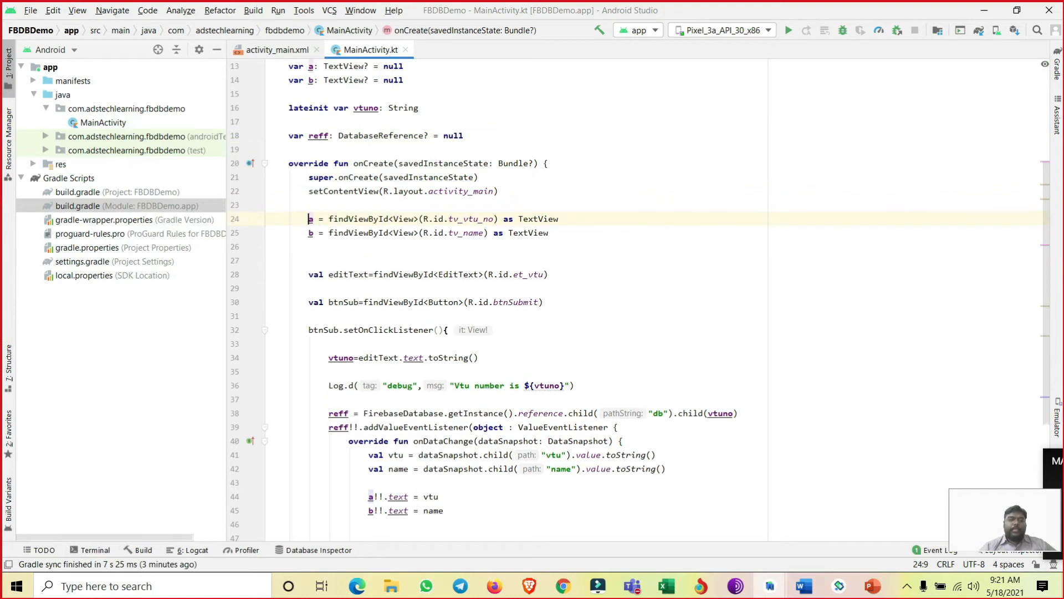
left_click_drag(519, 220, 554, 220)
left_click_drag(449, 219, 490, 220)
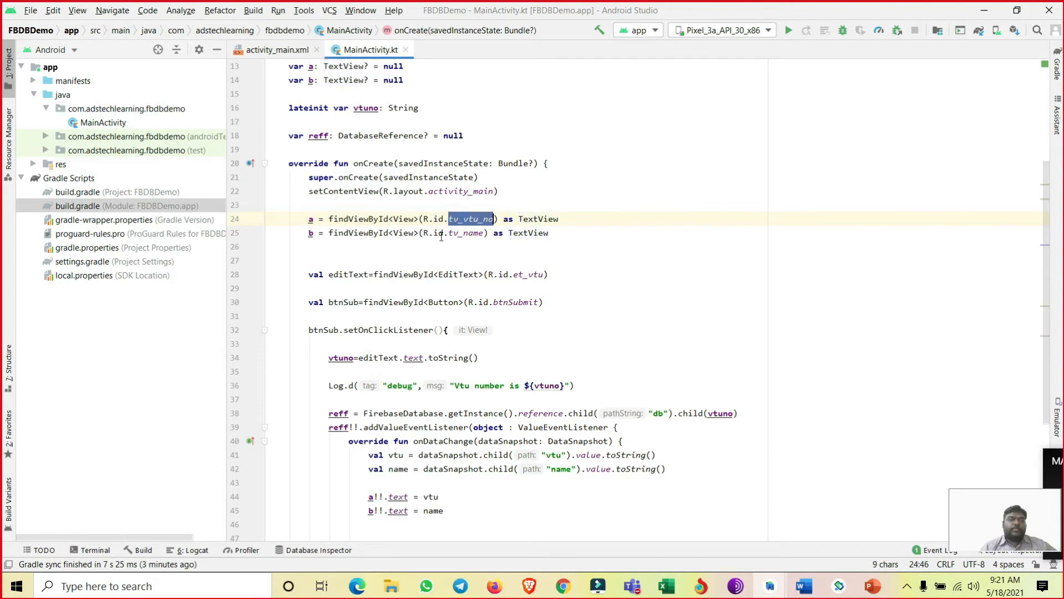
double_click(463, 233)
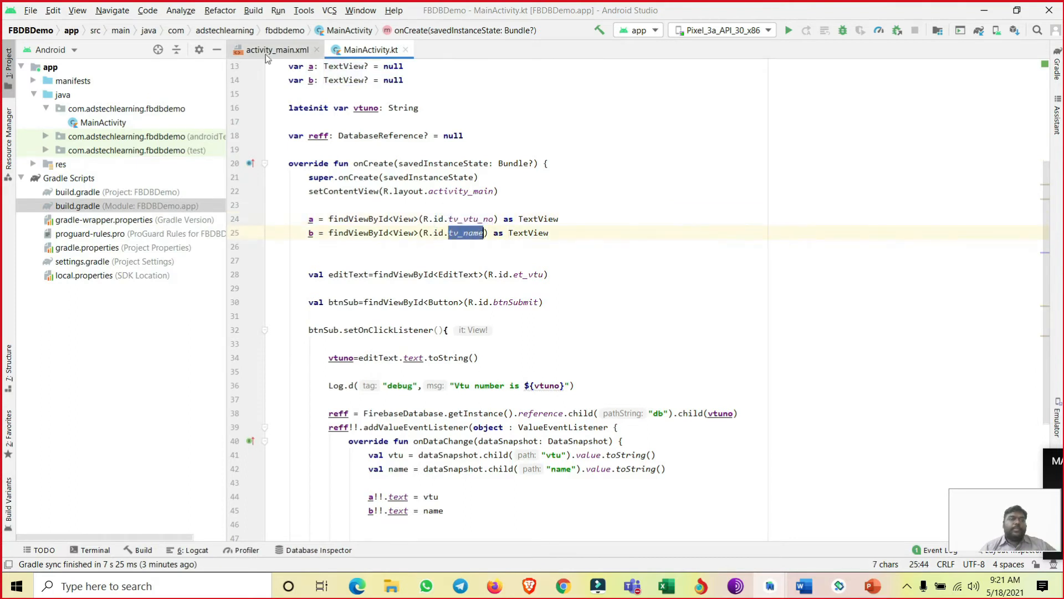
- Find the tv_vtu_no TextView in activity_main.xml, highlight its id and select the matching VtU view in the layout preview
left_click(267, 49)
scroll(472, 227, "up", 6)
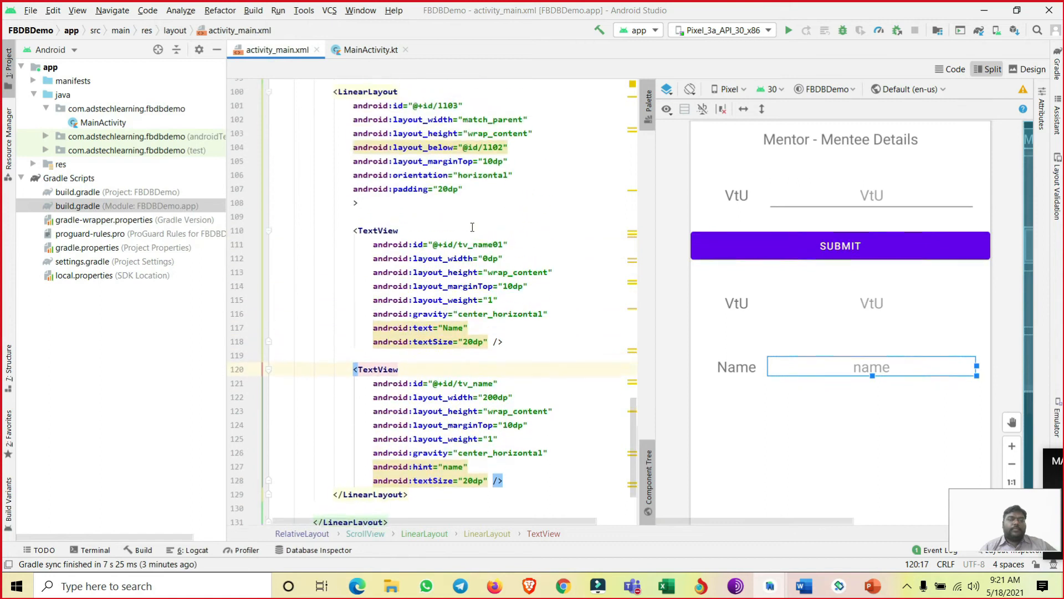
scroll(472, 228, "up", 4)
left_click(458, 217)
left_click_drag(457, 216, 497, 217)
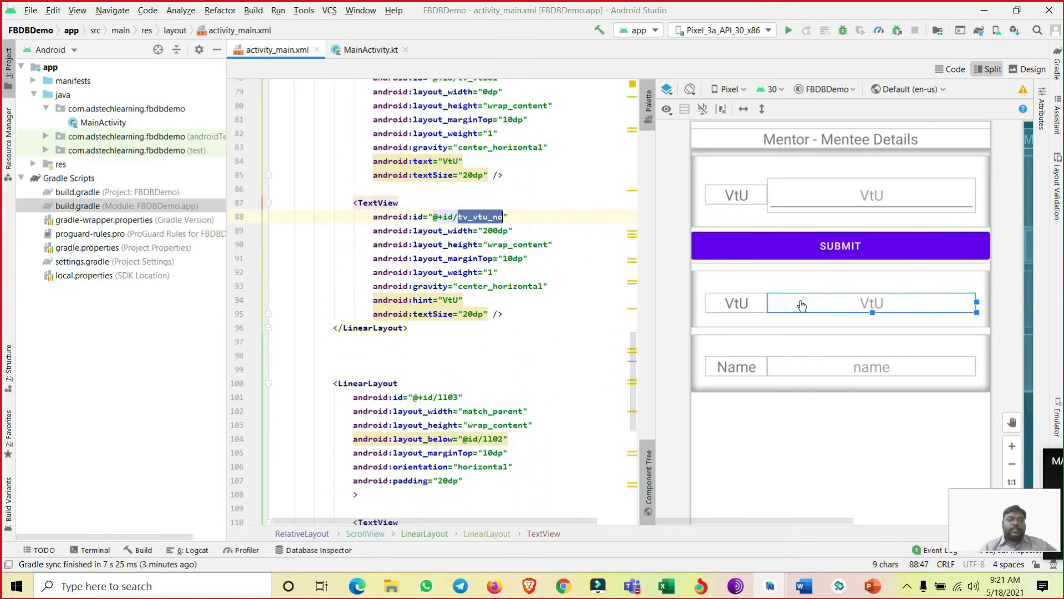
left_click(831, 302)
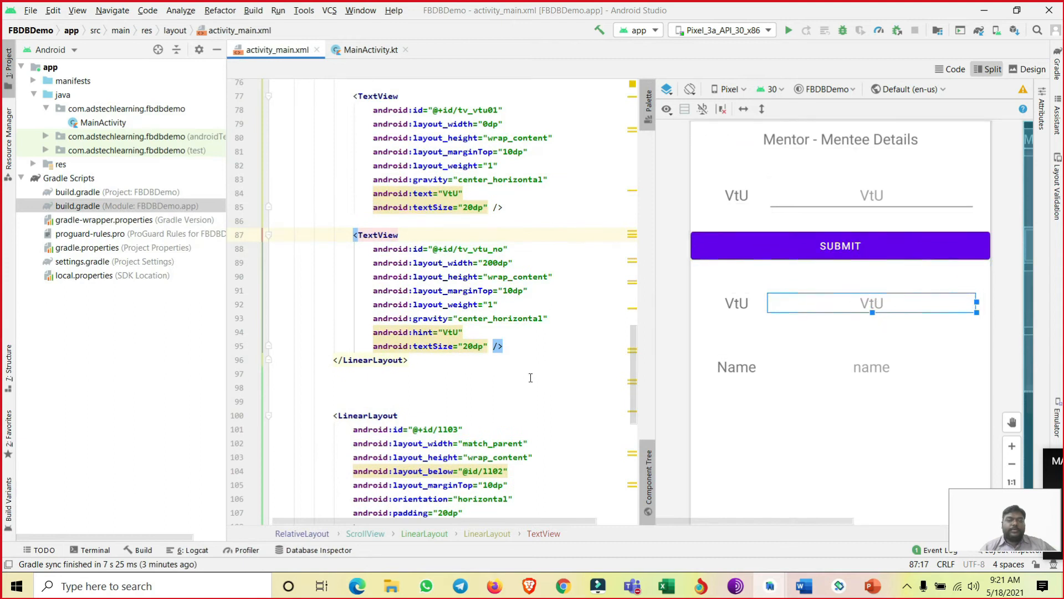
- Highlight the tv_name id, select its view in the layout preview, and highlight the a and b assignments in MainActivity.kt
scroll(522, 378, "down", 9)
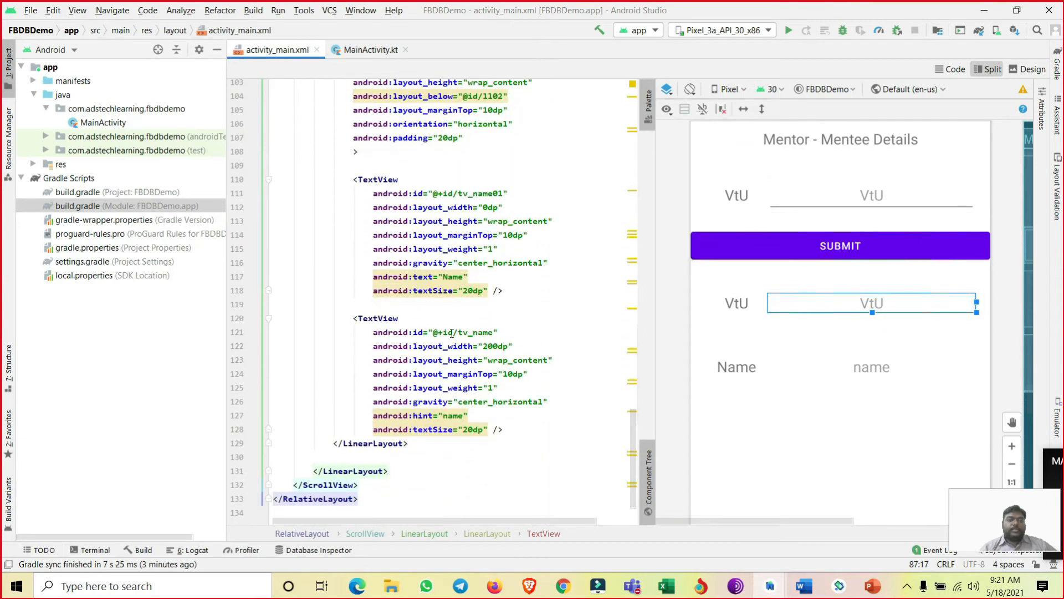
double_click(460, 331)
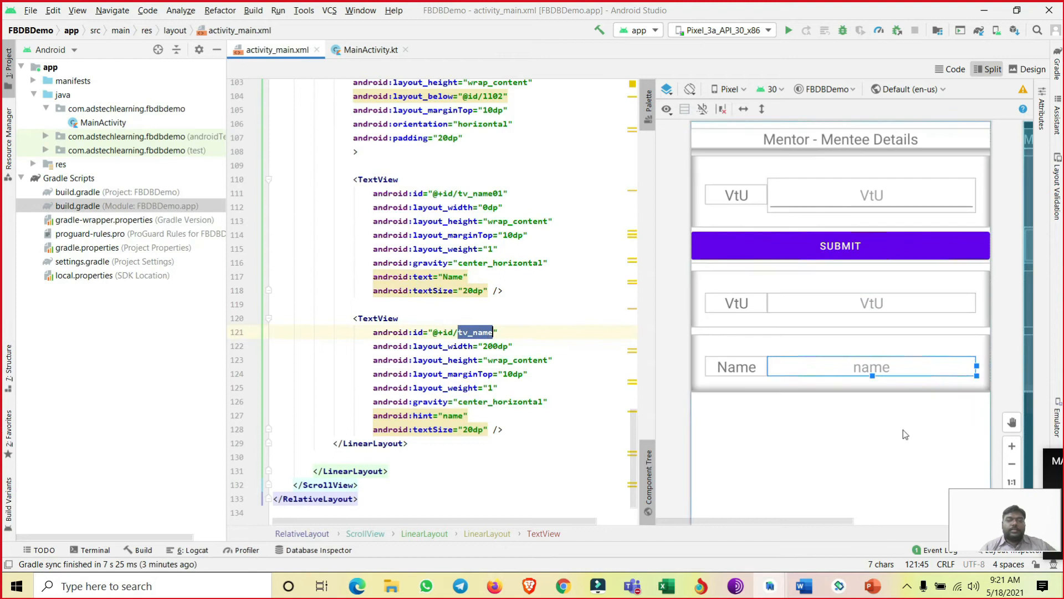
left_click(861, 366)
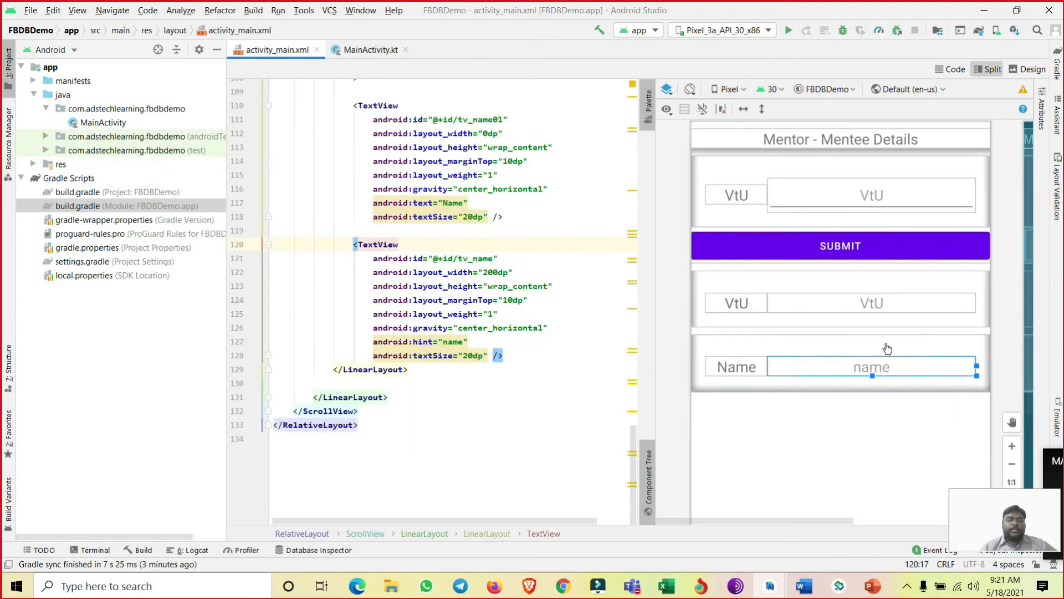
left_click(370, 49)
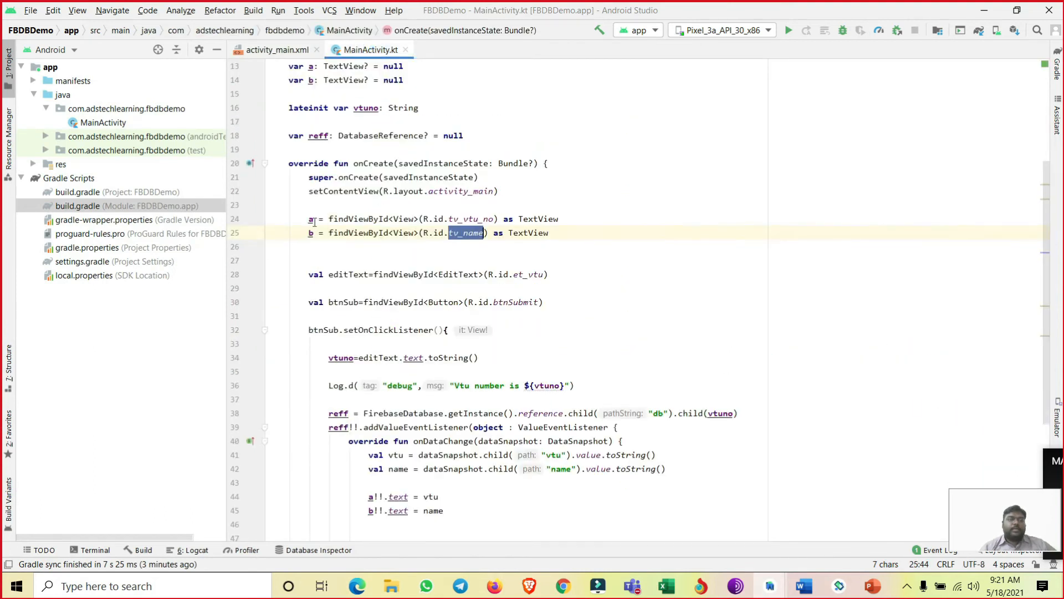
left_click_drag(305, 219, 584, 234)
- Highlight the editText declaration, then locate its VtU input field and et_vtu id in activity_main.xml
scroll(353, 238, "down", 1)
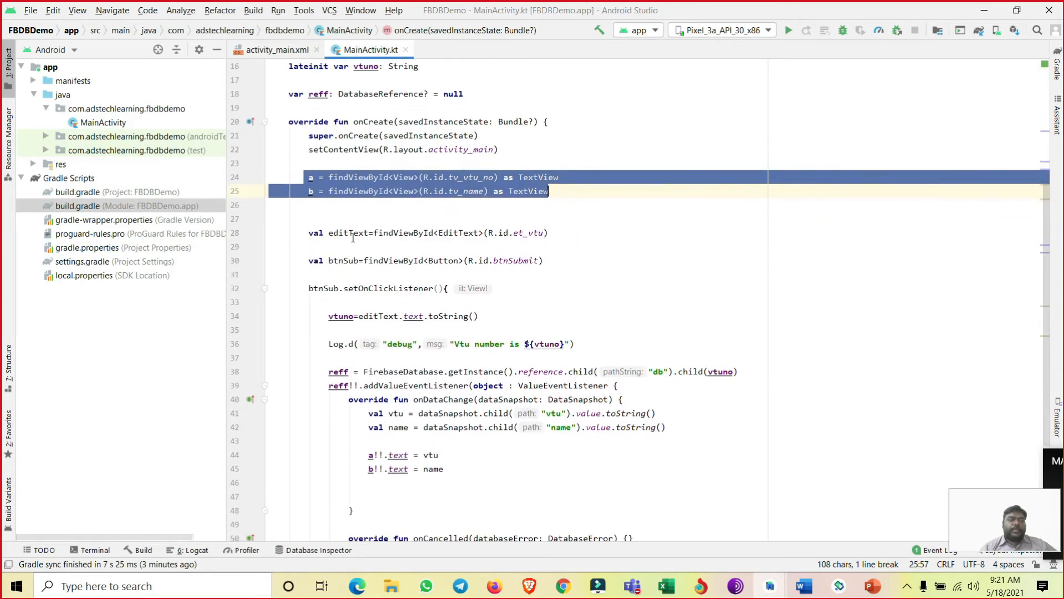
left_click_drag(303, 235, 574, 234)
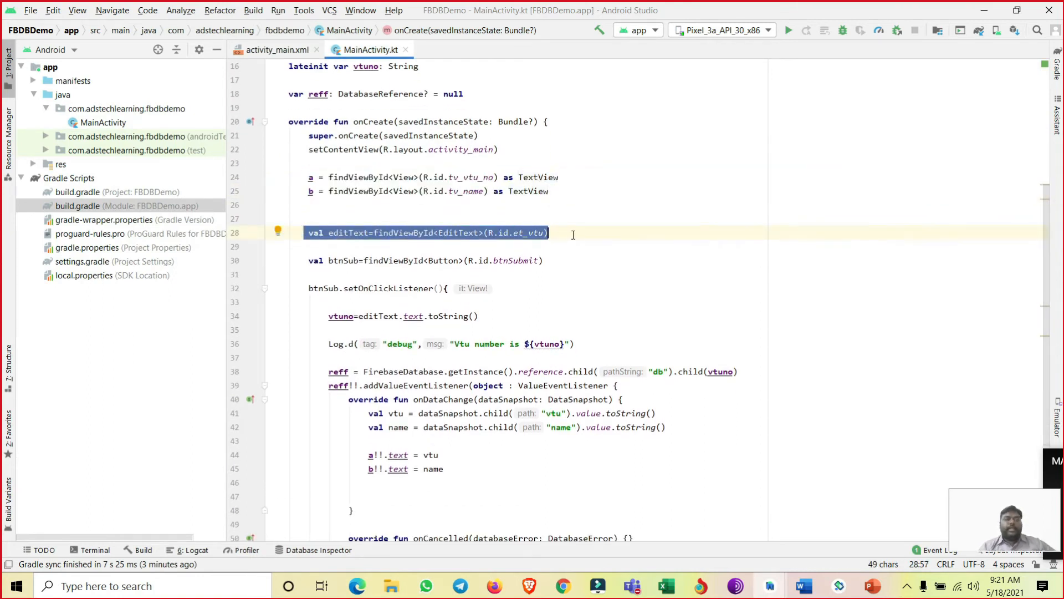
left_click(274, 49)
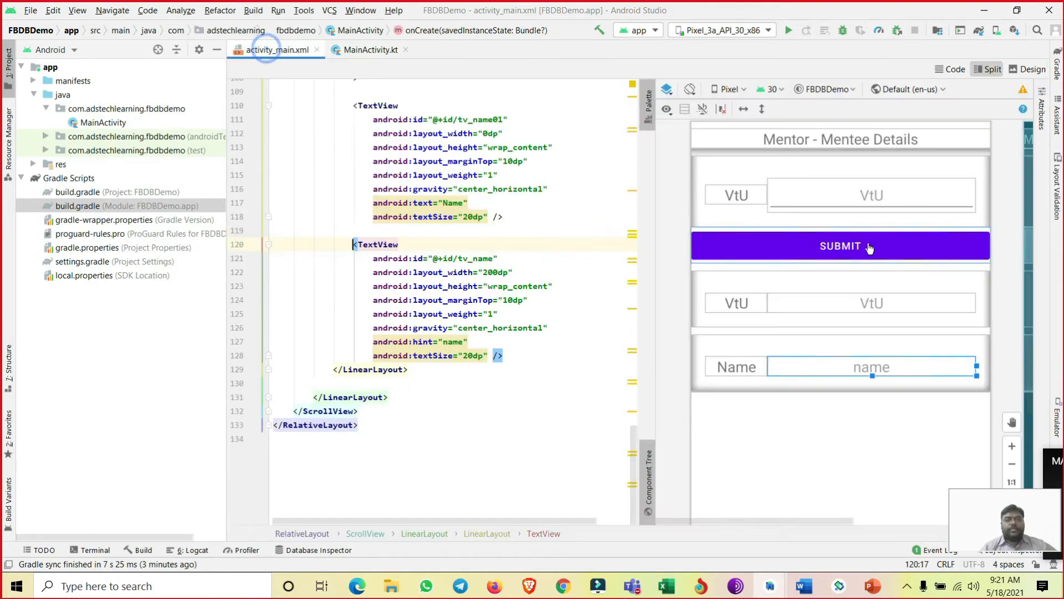
left_click(857, 198)
double_click(456, 249)
- In MainActivity.kt, highlight the btnSub variable, its setOnClickListener call and the line assigning the editText text to vtuno
left_click(355, 49)
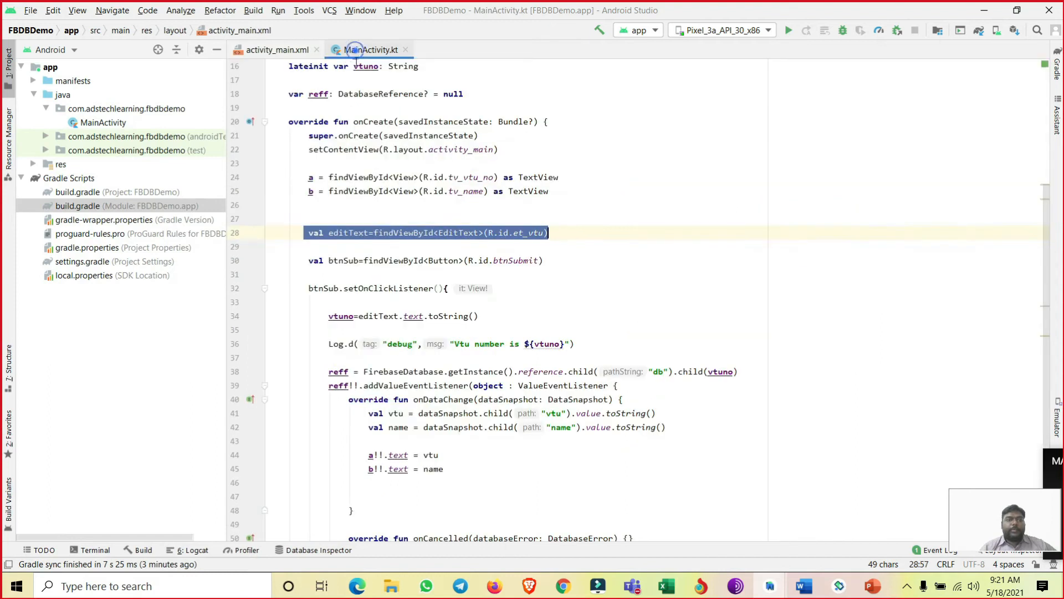
left_click_drag(330, 233, 359, 261)
scroll(359, 262, "down", 1)
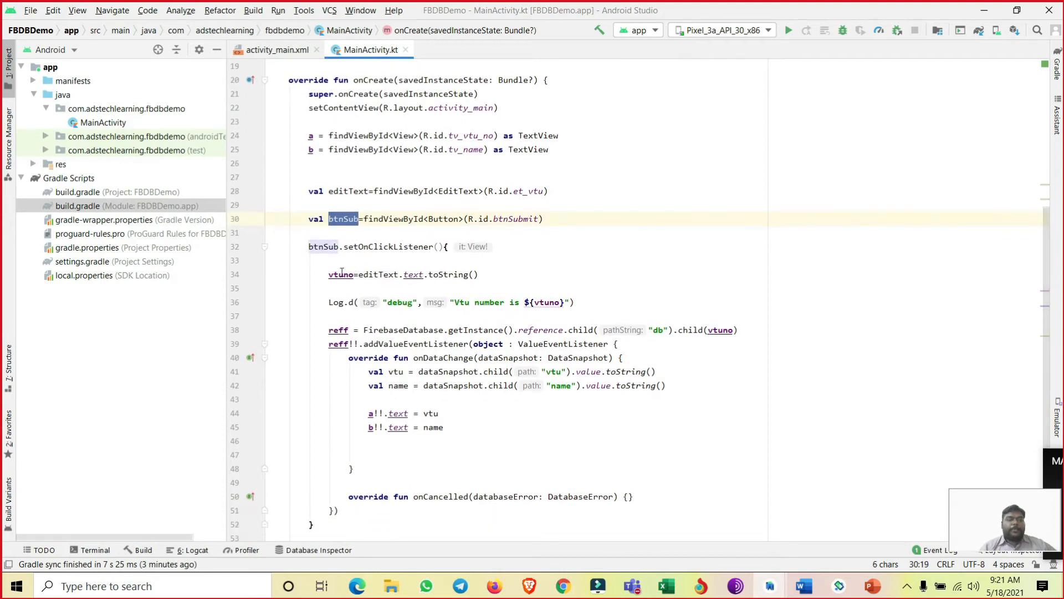
mouse_move(329, 275)
left_click_drag(304, 246, 443, 251)
left_click_drag(327, 275, 476, 278)
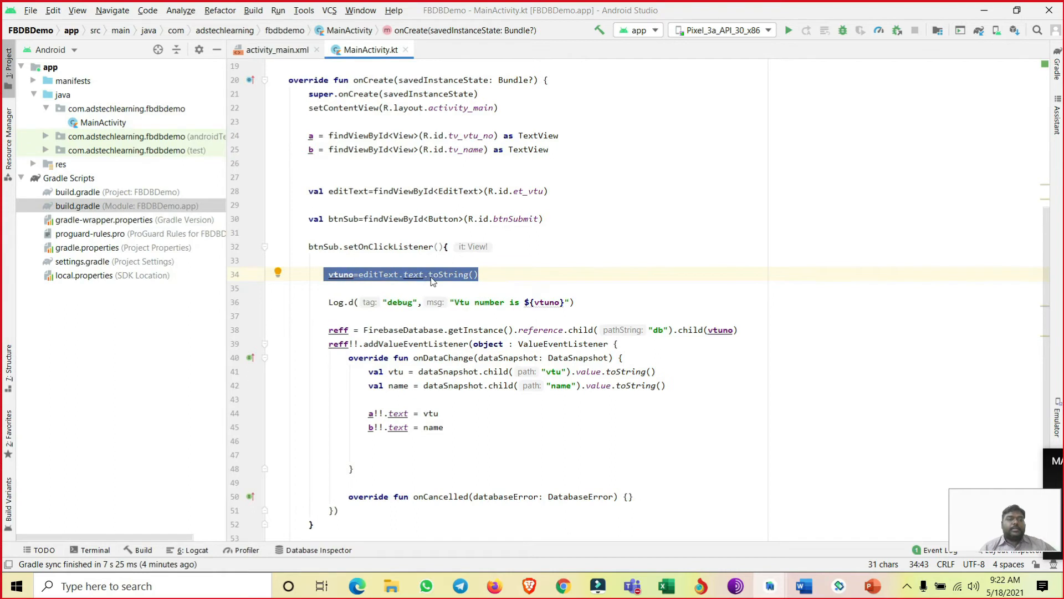
- Review the VtU input field in activity_main.xml and highlight the vtuno variable that stores its text in MainActivity.kt
left_click(275, 50)
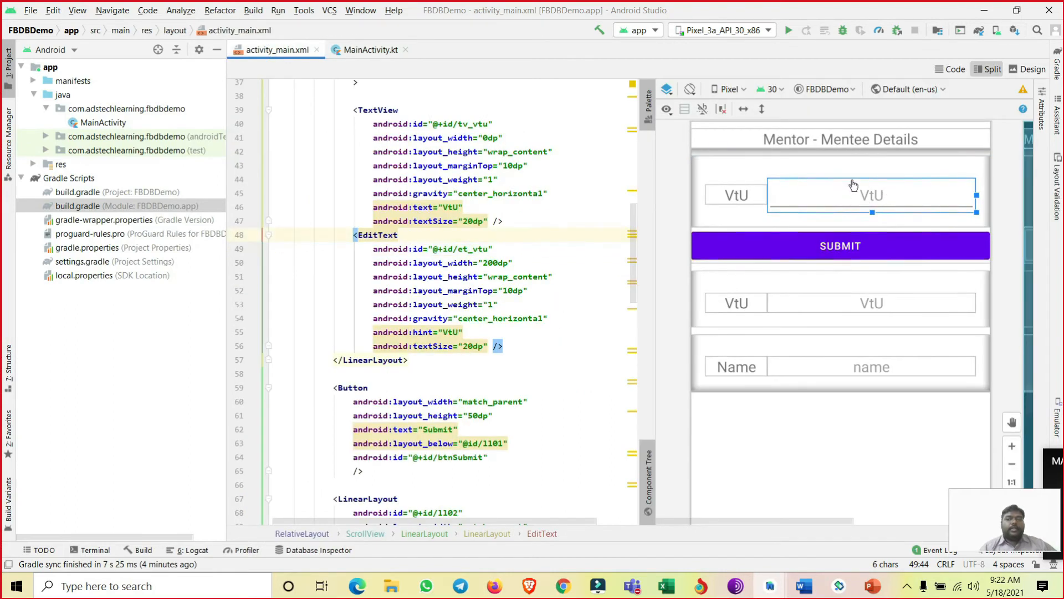
left_click(368, 50)
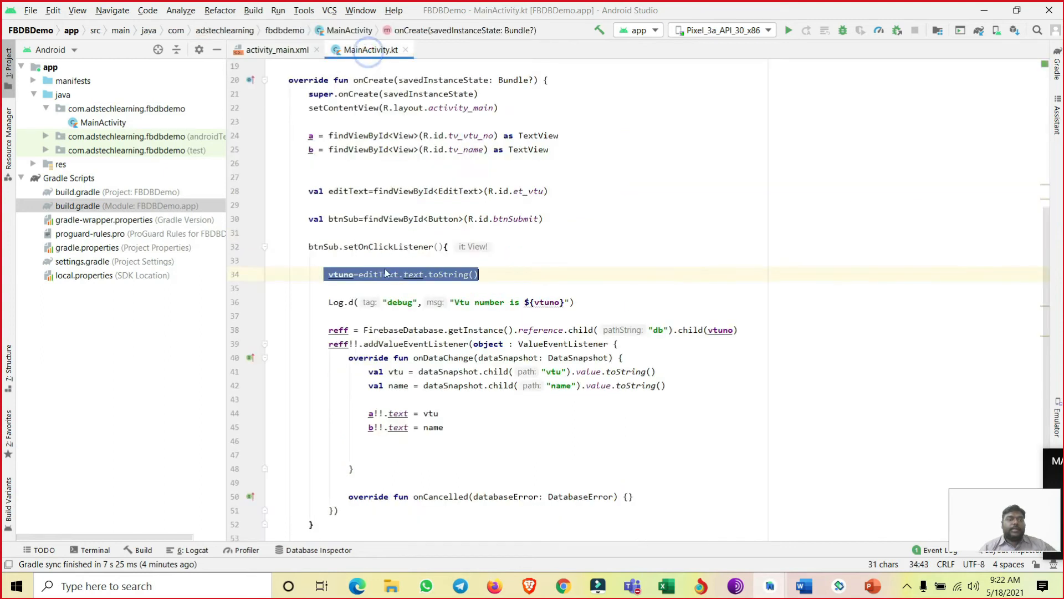
left_click(336, 277)
double_click(337, 275)
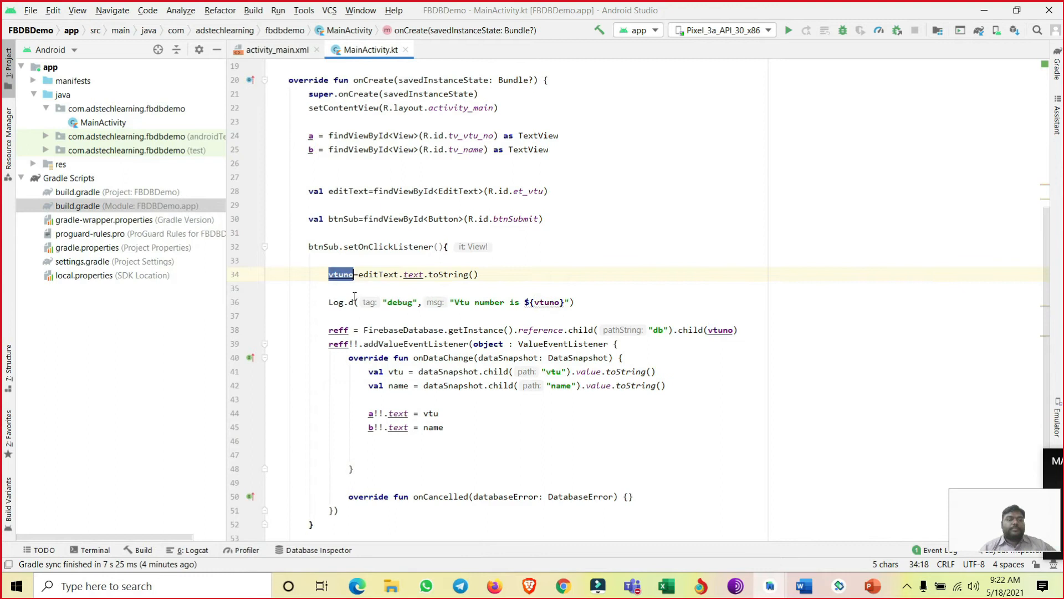
- Highlight the reff assignment, singling out FirebaseDatabase.getInstance() and the reference.child call with the "db" path
scroll(355, 297, "down", 3)
left_click_drag(328, 201, 743, 204)
left_click(675, 221)
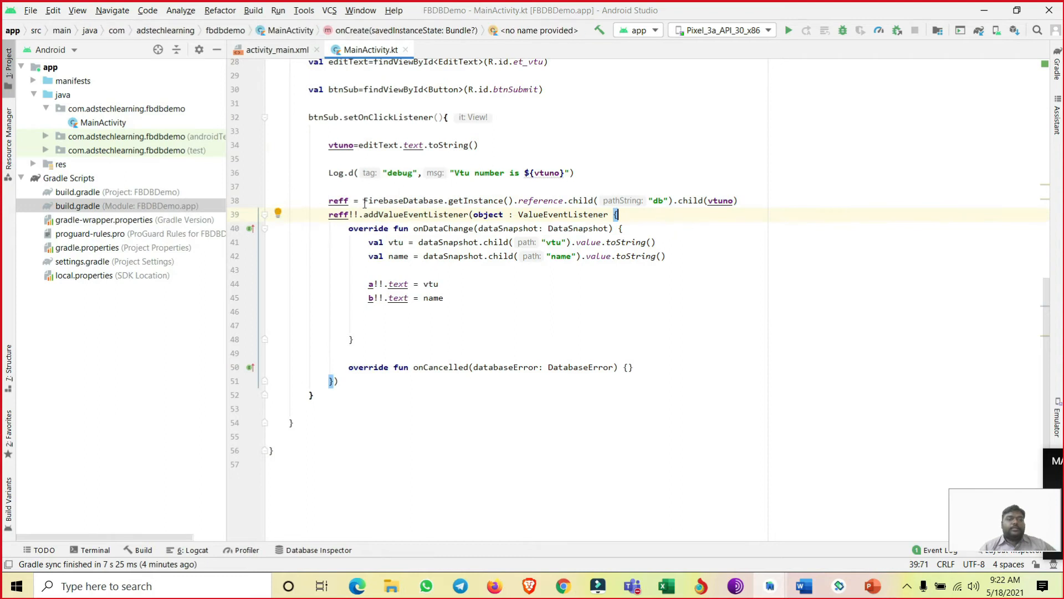
left_click_drag(363, 203, 510, 205)
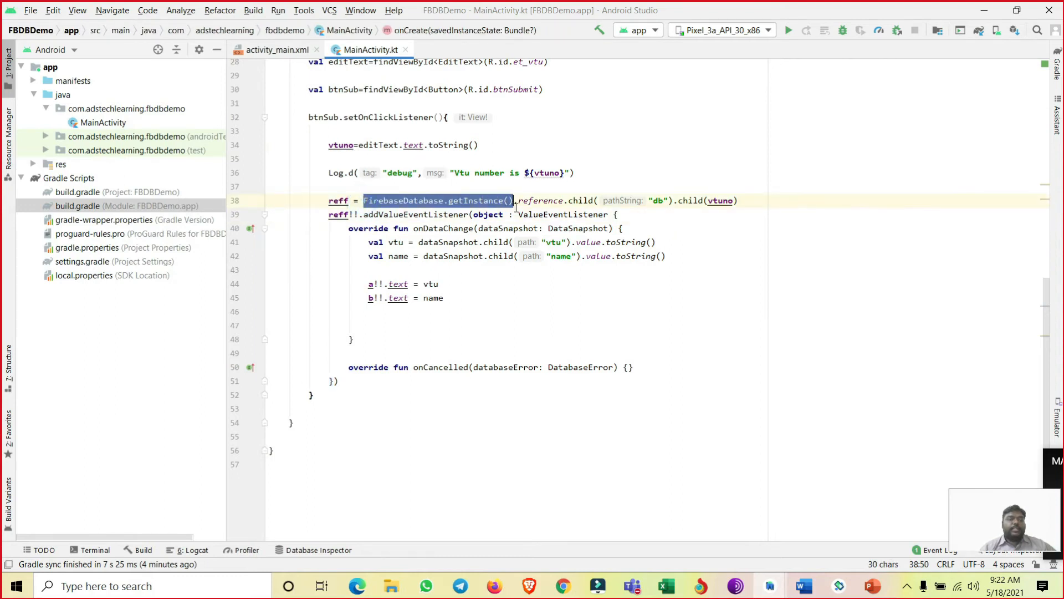
left_click_drag(518, 202, 663, 201)
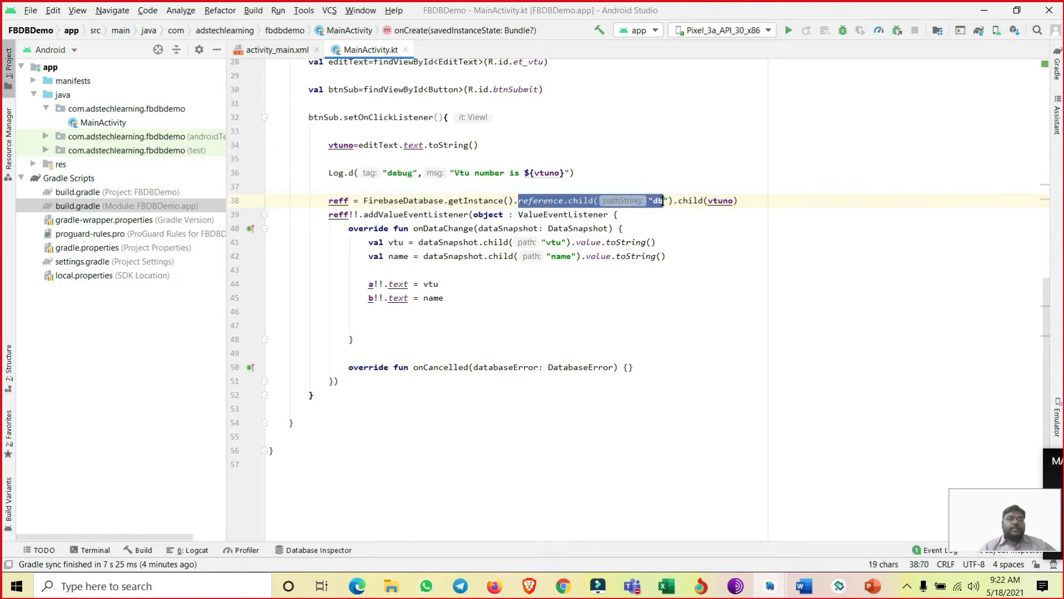
- Switch to Chrome and examine the Realtime Database data tree in the Firebase console for the root node's name
left_click(659, 202)
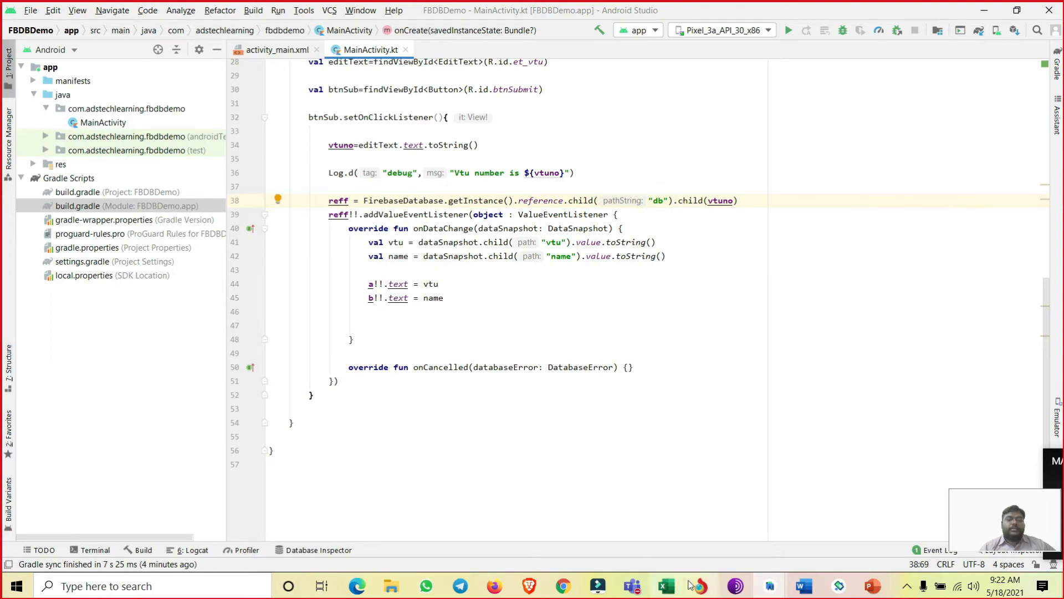
mouse_move(567, 591)
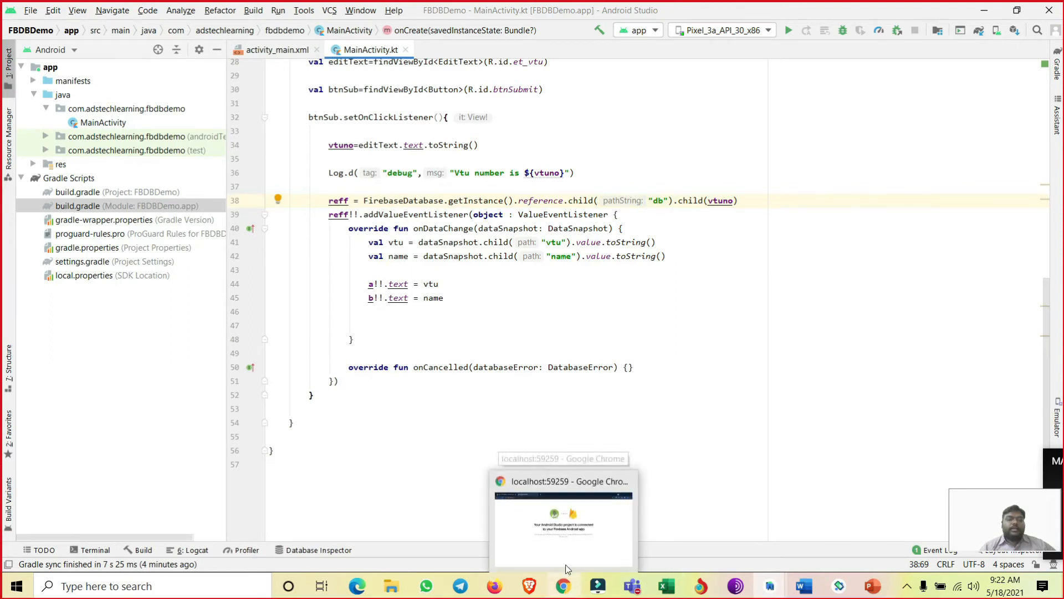
left_click(550, 494)
left_click(116, 15)
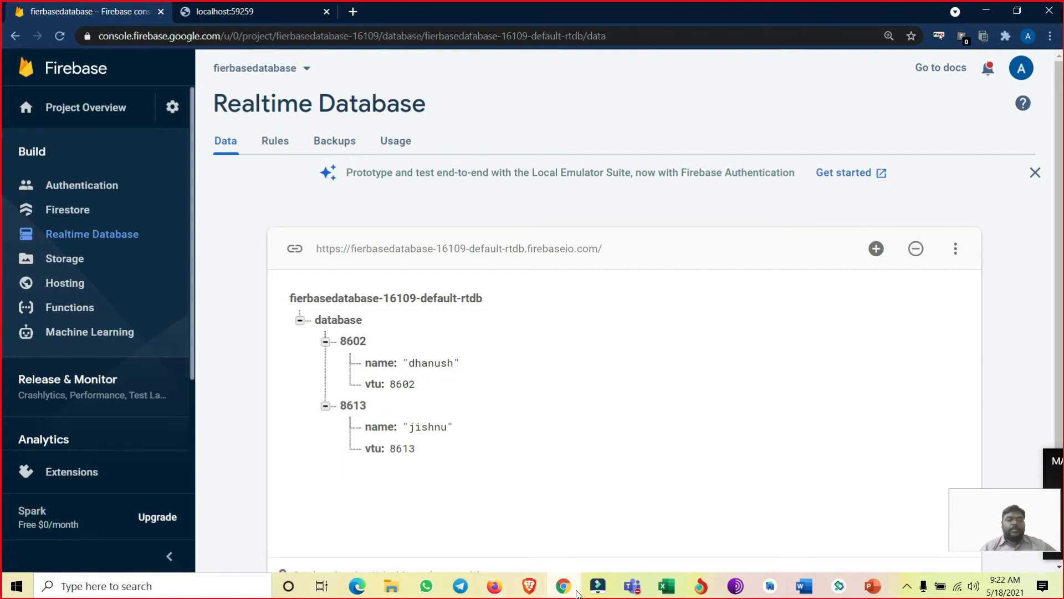
- Switch to the FBDBDemo project in Android Studio and set the reference.child path in MainActivity.kt to "database"
mouse_move(774, 585)
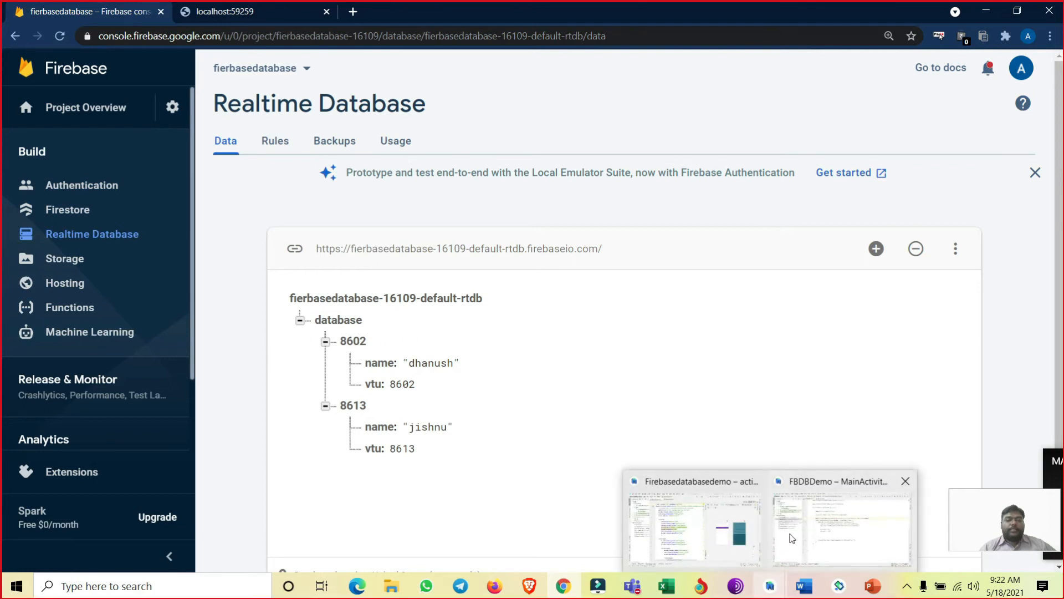
left_click(792, 535)
left_click(661, 200)
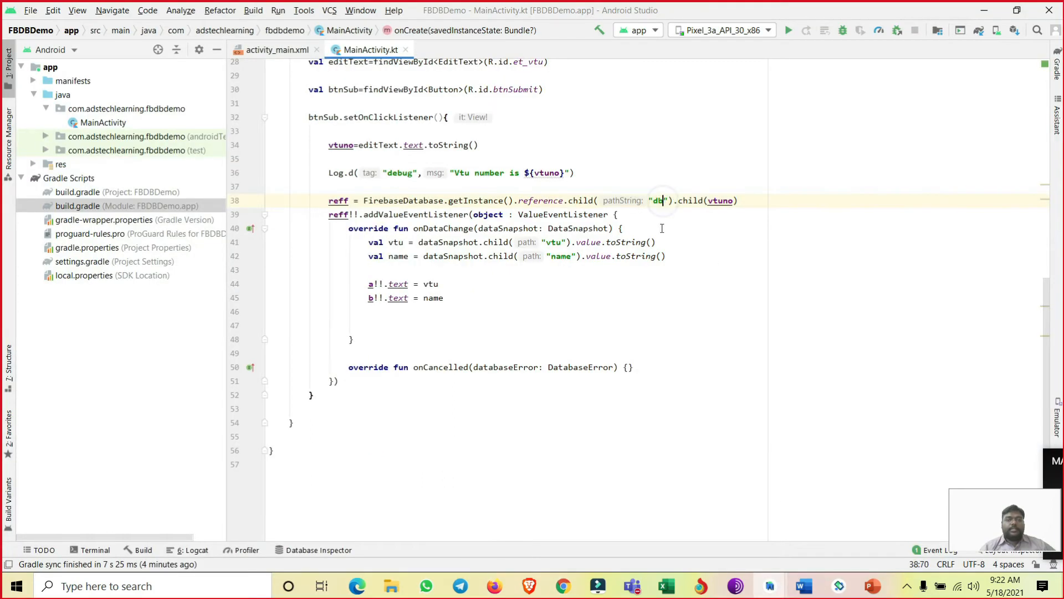
key("BackSpace")
type("atabase")
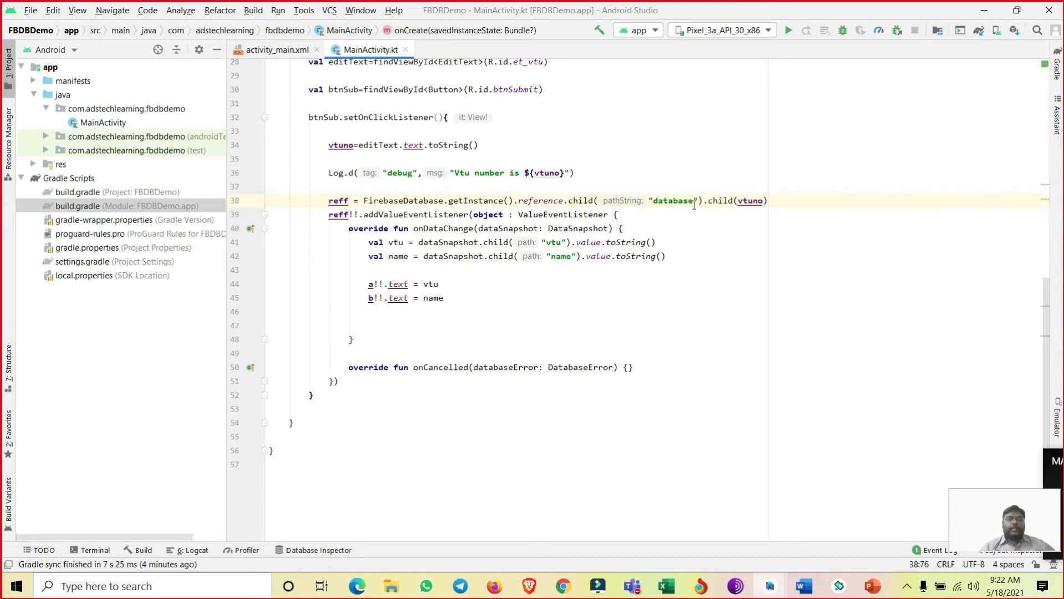
- Highlight the vtuno argument of the second child call, tracing it to its assignment from editText and the "database" path
double_click(740, 202)
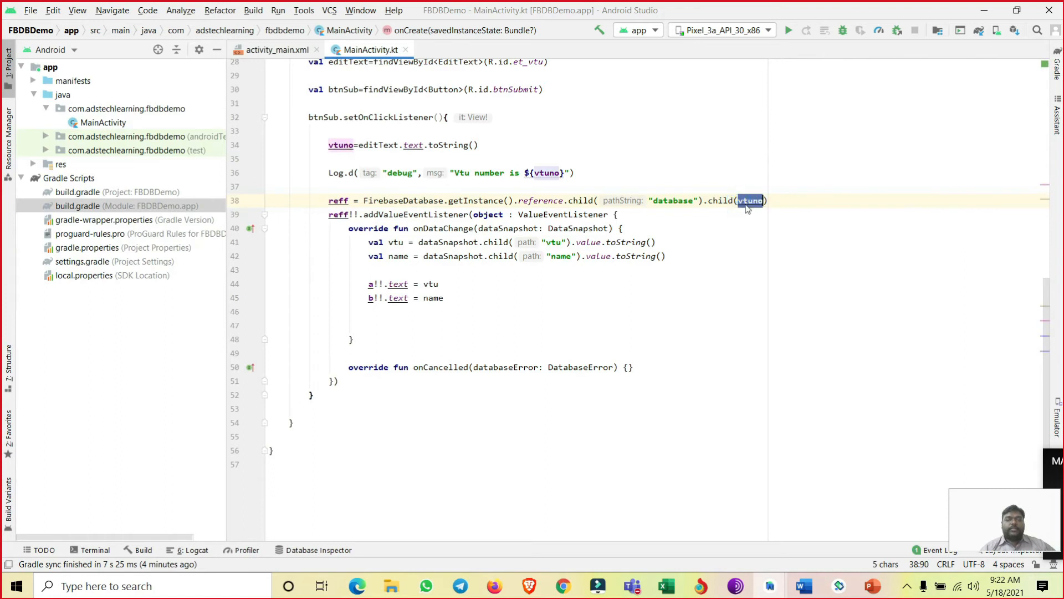
left_click(349, 145)
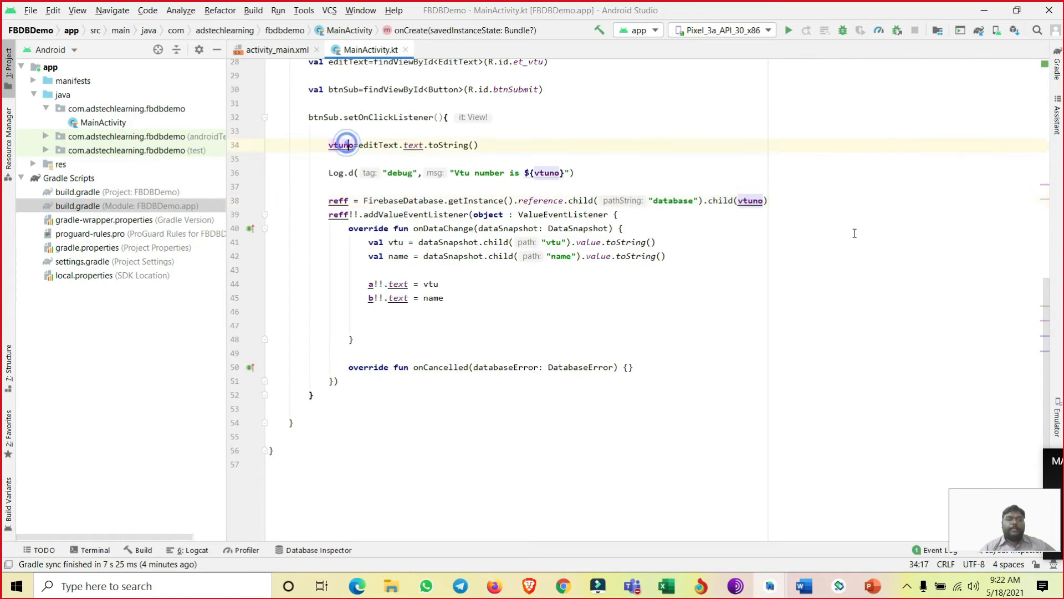
left_click(657, 200)
left_click(712, 200)
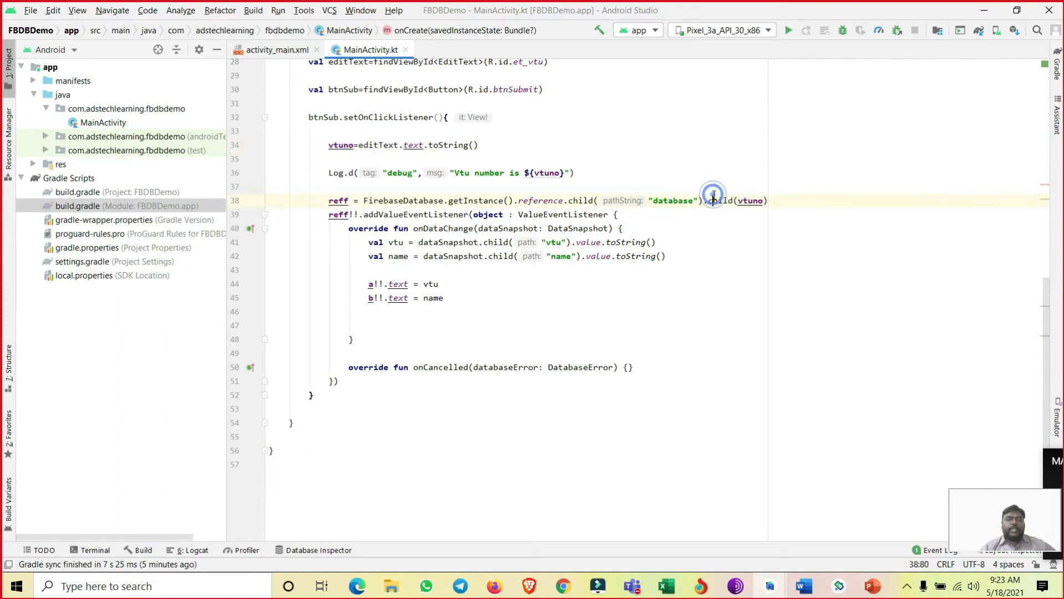
left_click_drag(737, 200, 761, 200)
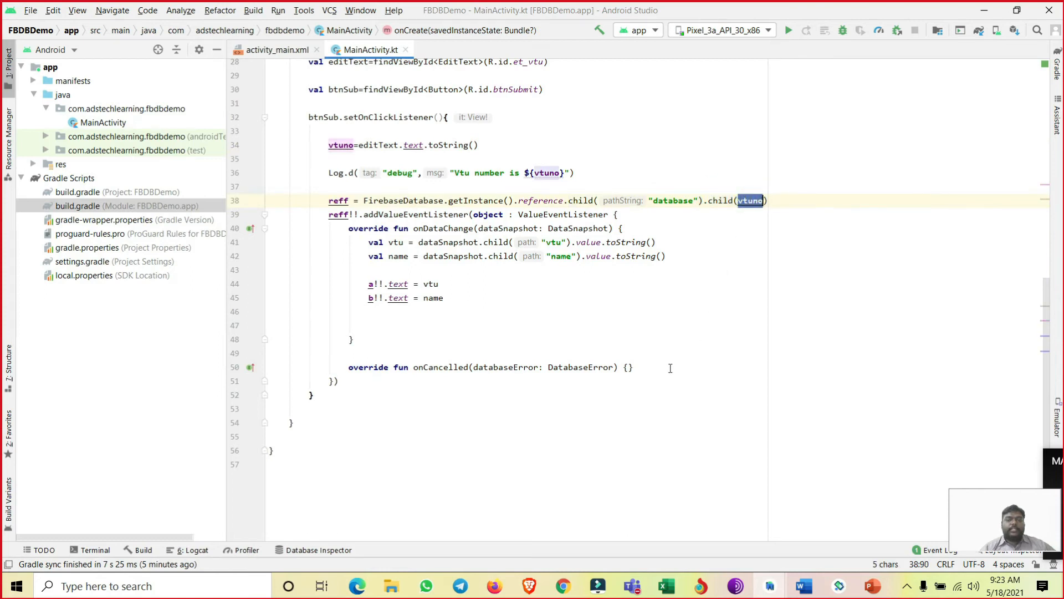
- Switch to Chrome and open the second record under the database node to examine its name and vtu fields
left_click(563, 586)
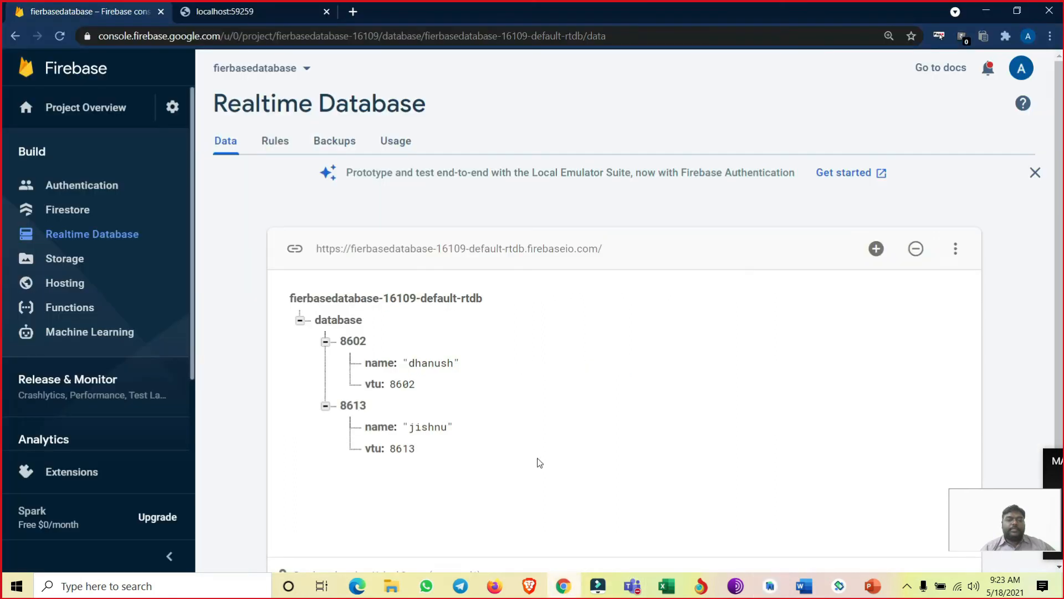
left_click(354, 405)
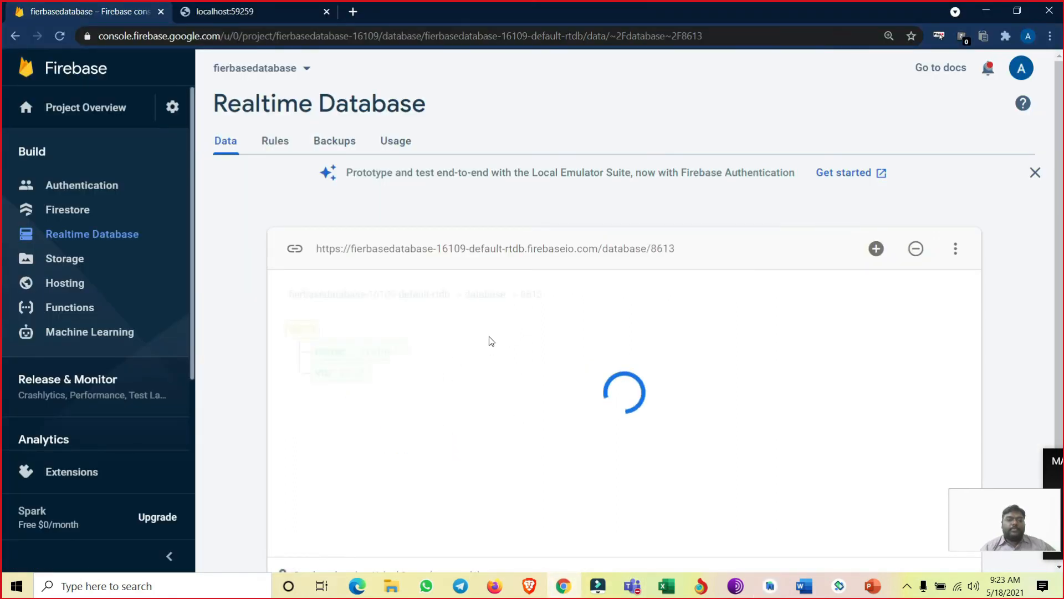
left_click(380, 352)
type("hnu\"")
key("Return")
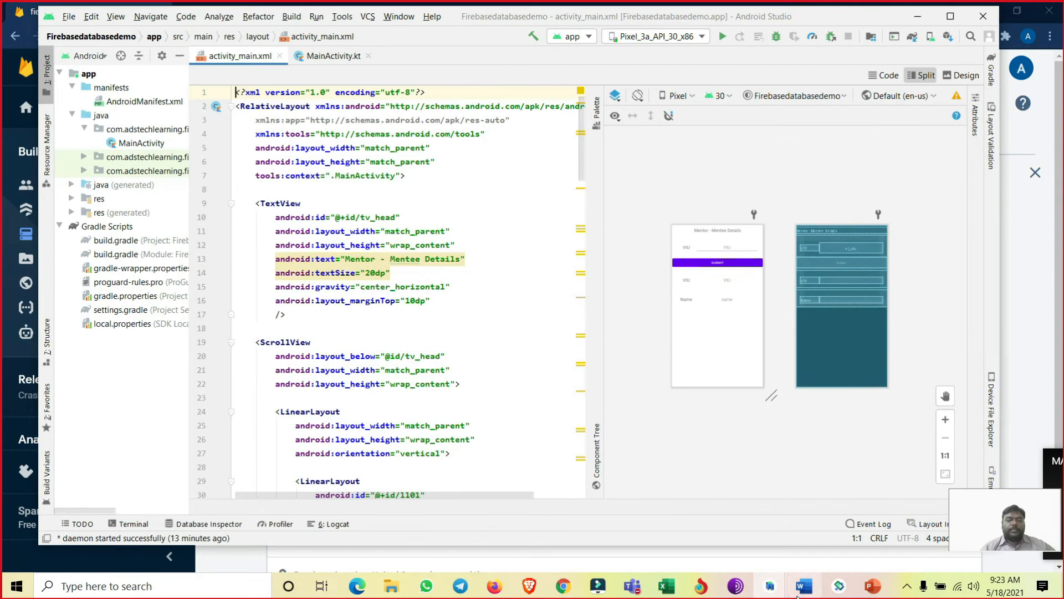
- Return to FBDBDemo in Android Studio and highlight the addValueEventListener call and the dataSnapshot parameter of onDataChange
left_click(786, 591)
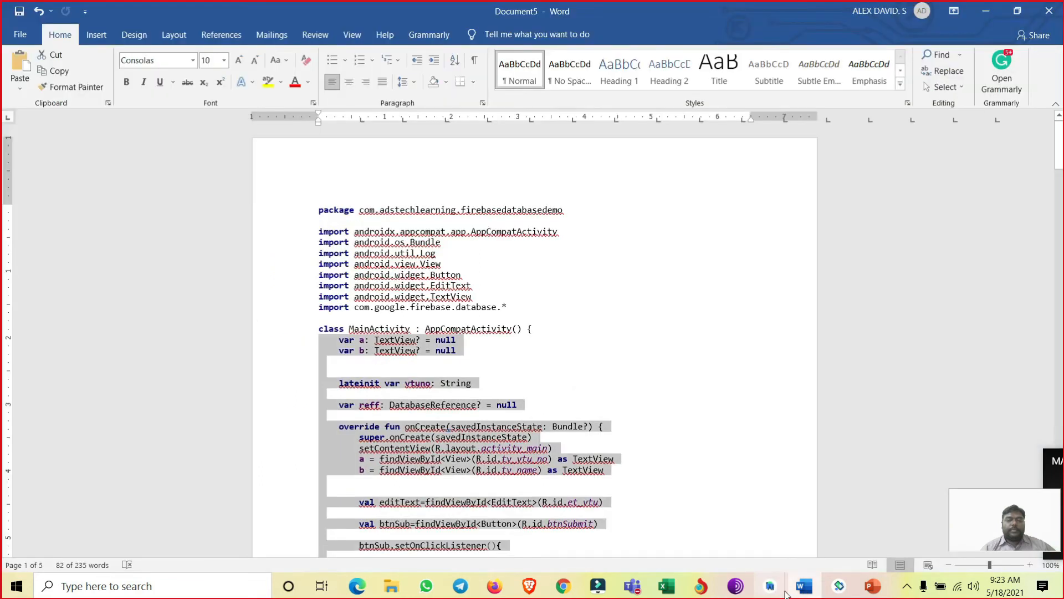
mouse_move(773, 589)
left_click(843, 521)
left_click(527, 311)
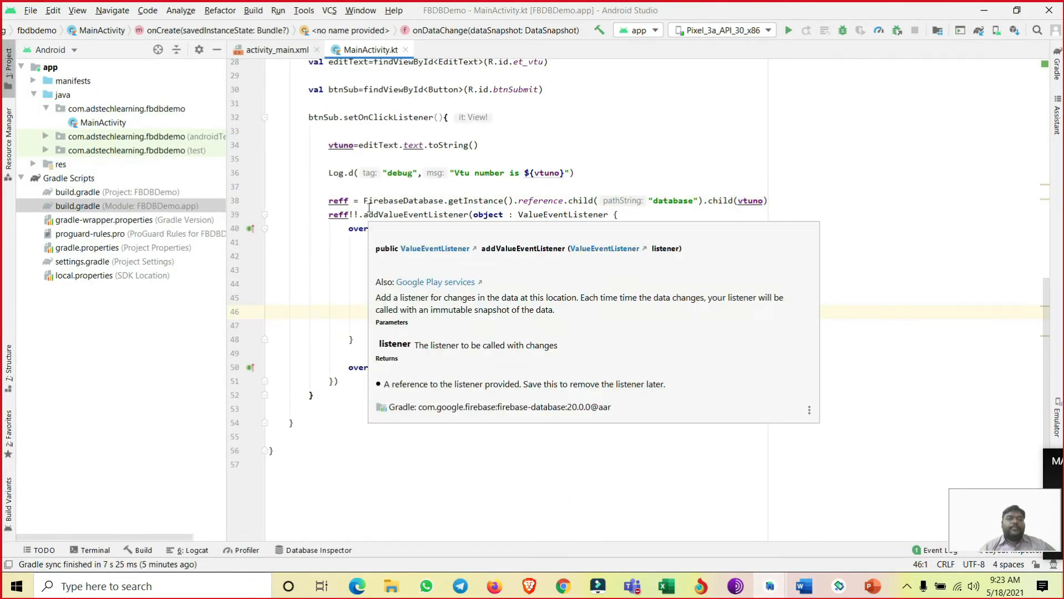
left_click_drag(364, 215, 602, 214)
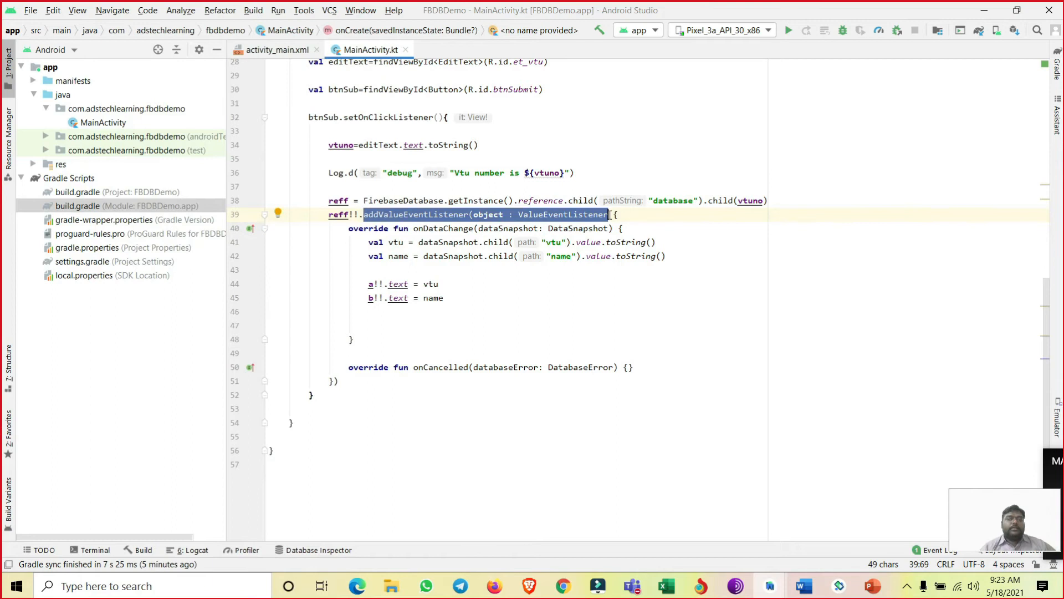
left_click_drag(545, 229, 609, 229)
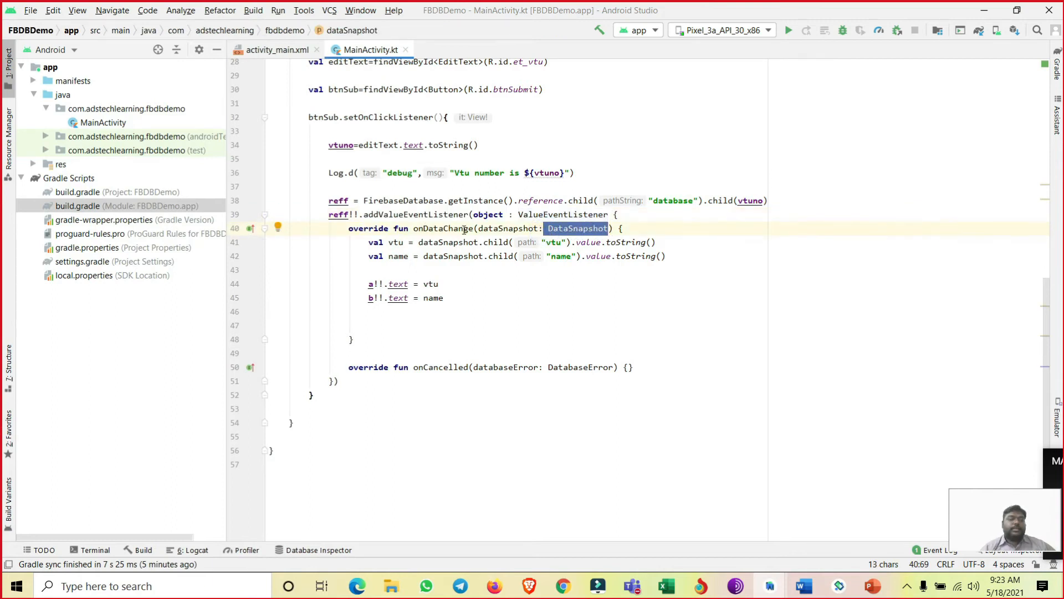
left_click_drag(479, 228, 610, 228)
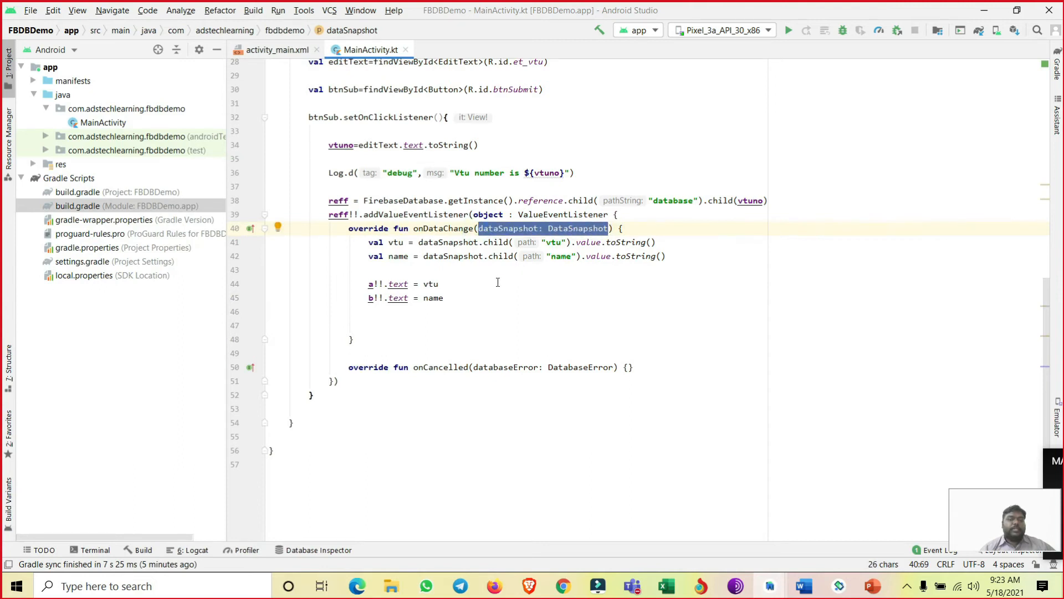
- Highlight the "vtu" child path in the val vtu line and compare it with the record's fields in Chrome
left_click_drag(368, 244, 548, 243)
left_click(561, 242)
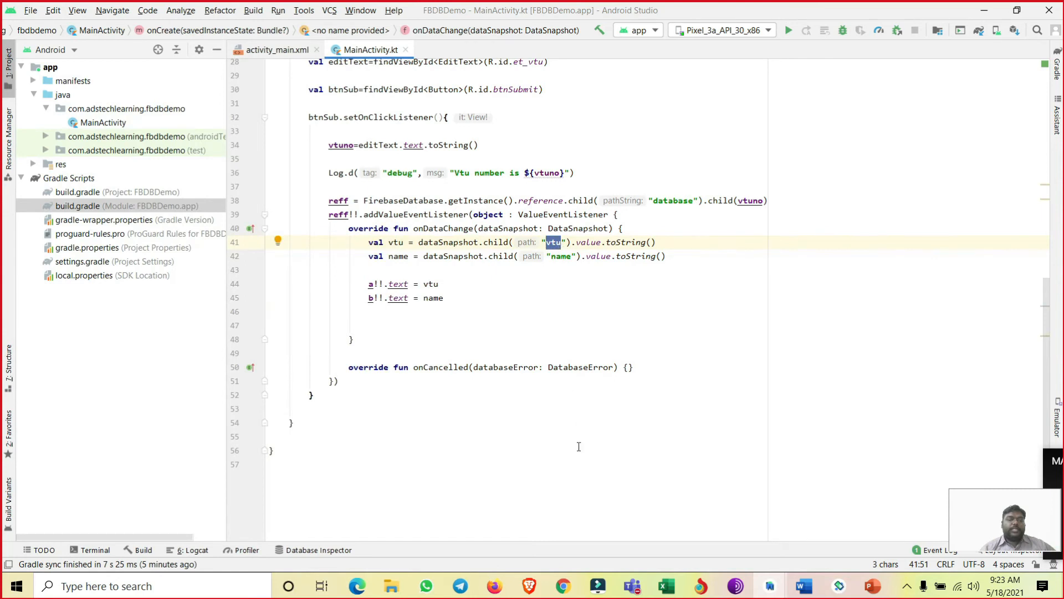
left_click(562, 585)
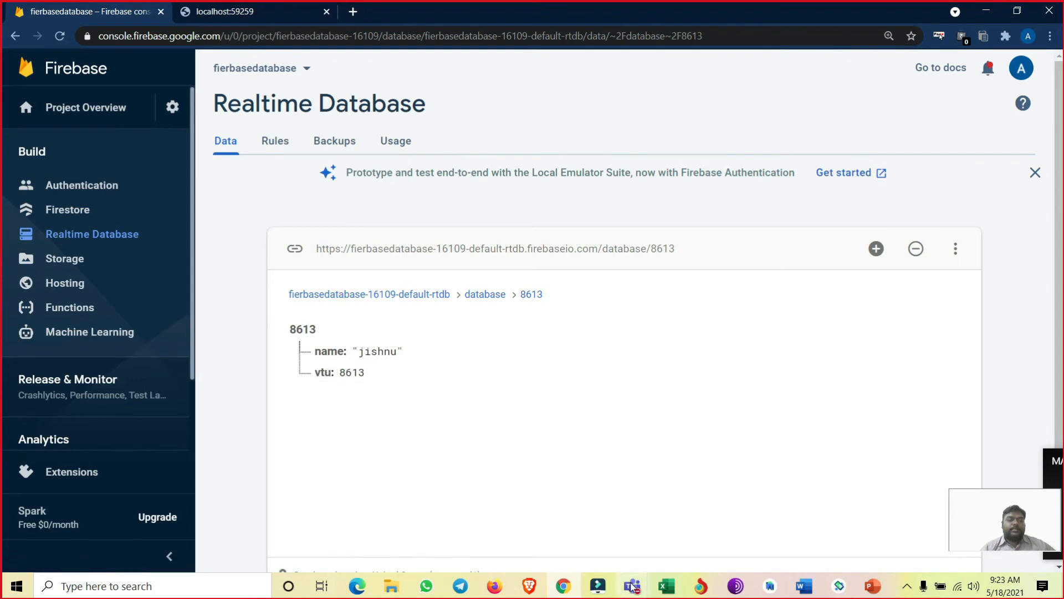
- Return to FBDBDemo in Android Studio and highlight the val vtu declaration, its "vtu" path and its value.toString() call
mouse_move(775, 590)
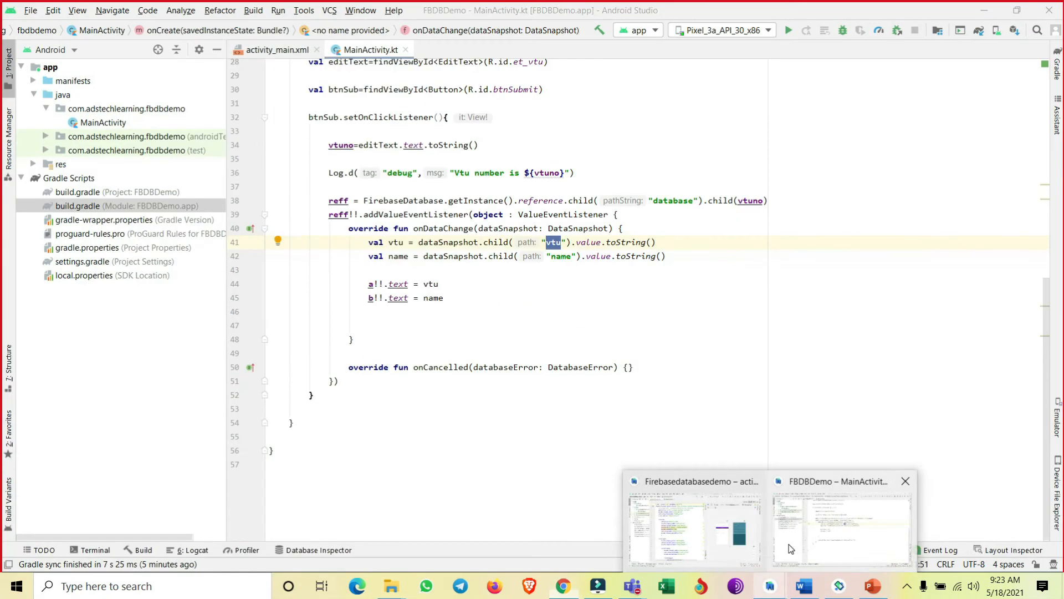
left_click(791, 549)
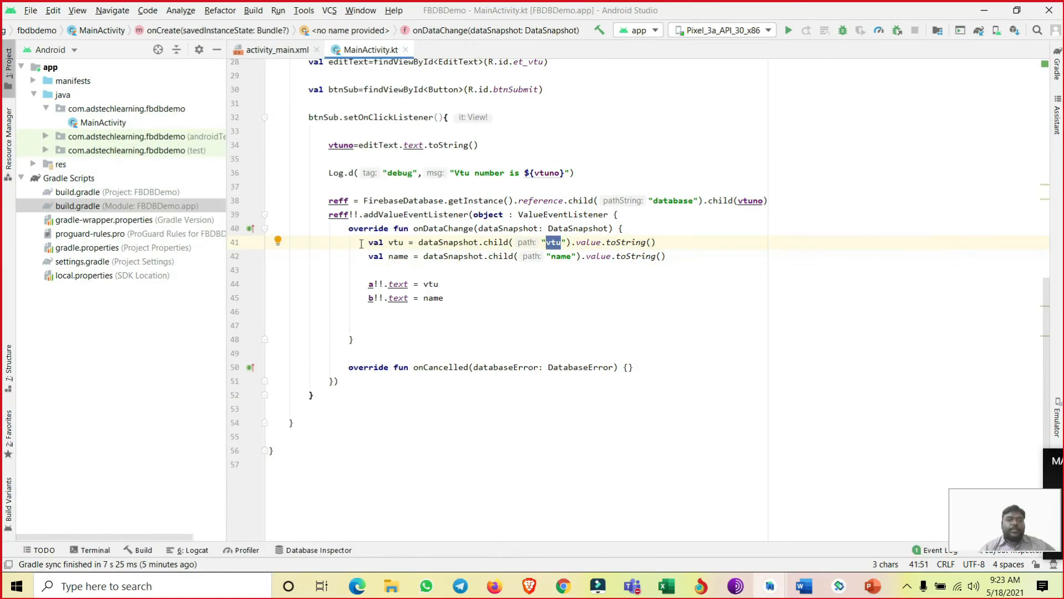
left_click_drag(361, 244, 408, 244)
left_click_drag(562, 244, 551, 244)
left_click_drag(578, 244, 662, 243)
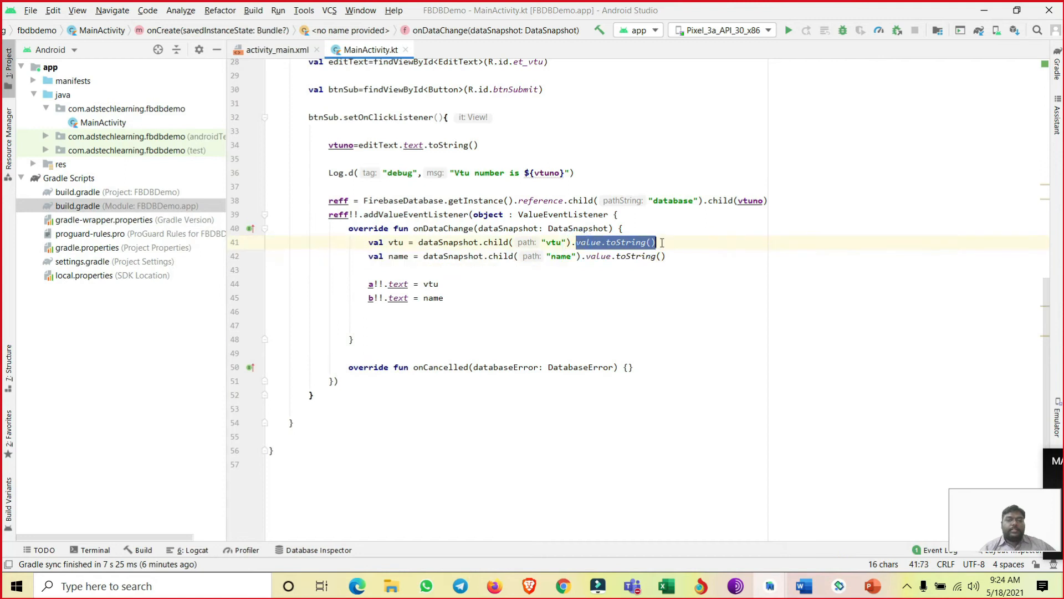
left_click_drag(405, 243, 369, 242)
- Highlight the "name" child path, its value.toString() call and the name variable in the val name line
left_click_drag(551, 256, 576, 259)
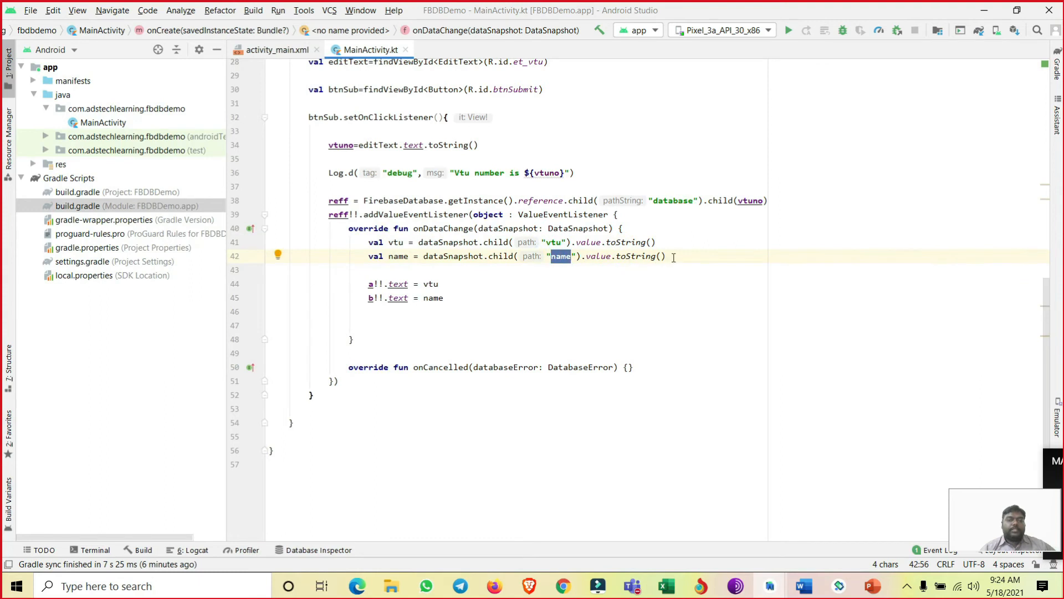
left_click_drag(674, 257, 547, 257)
left_click_drag(409, 257, 389, 261)
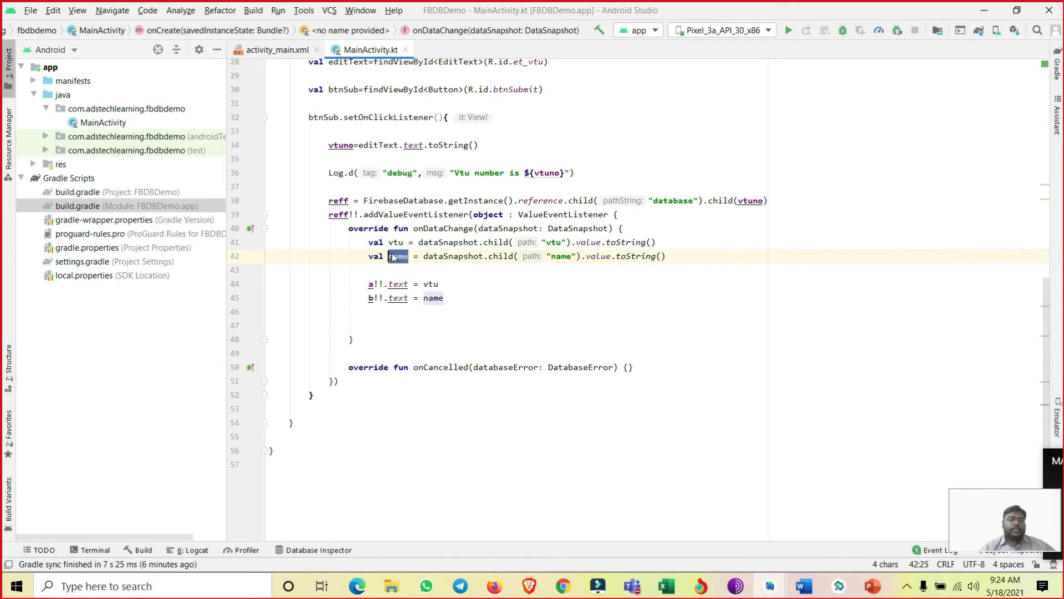
- Point out the a and b text assignments, and highlight their findViewById lines with the tv_vtu_no and tv_name IDs
left_click(364, 283)
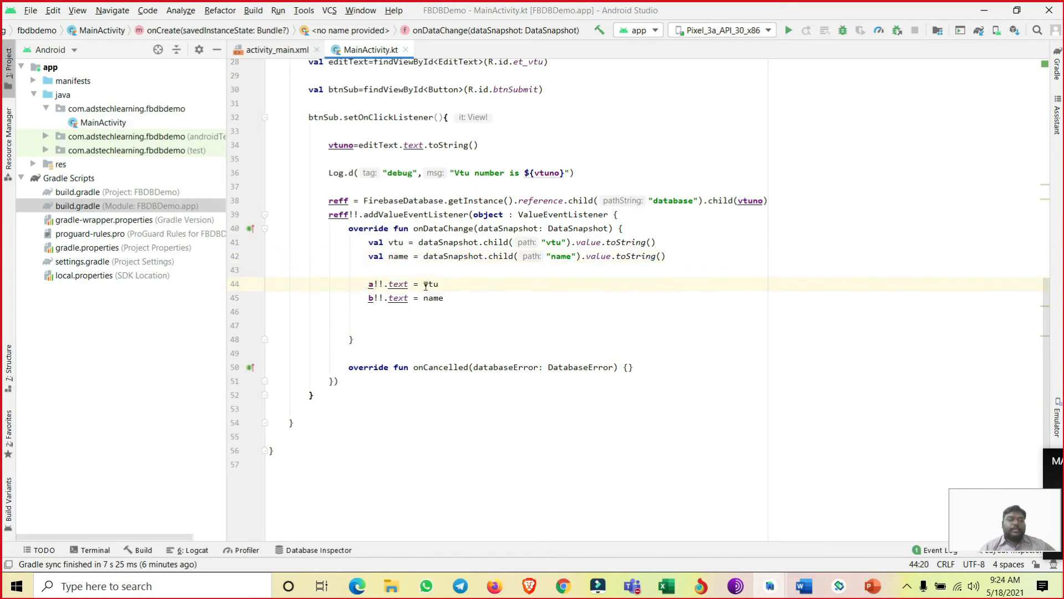
left_click_drag(424, 300, 442, 300)
scroll(416, 310, "up", 9)
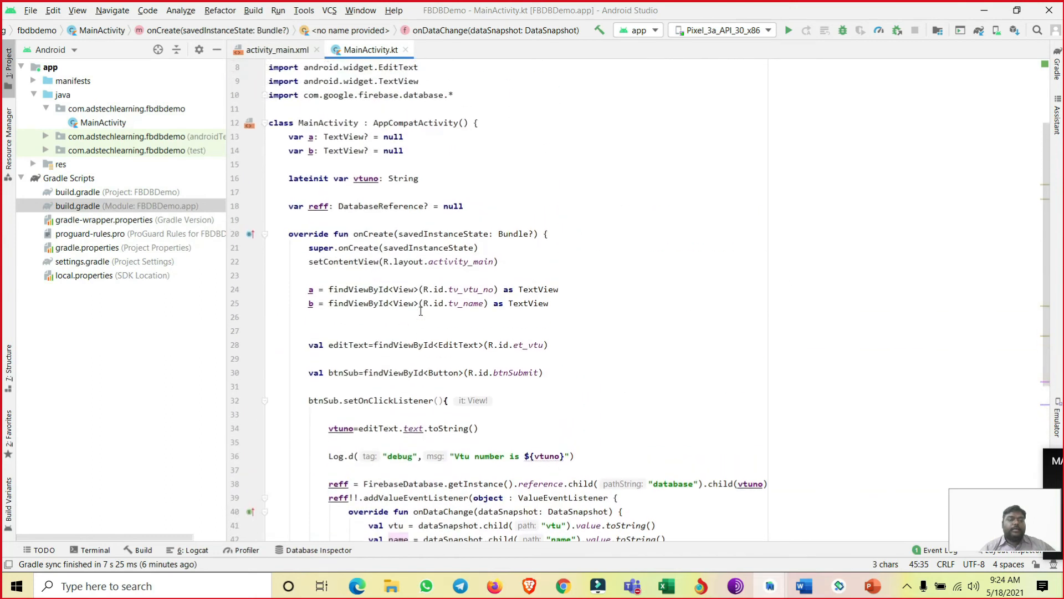
left_click_drag(304, 381, 566, 385)
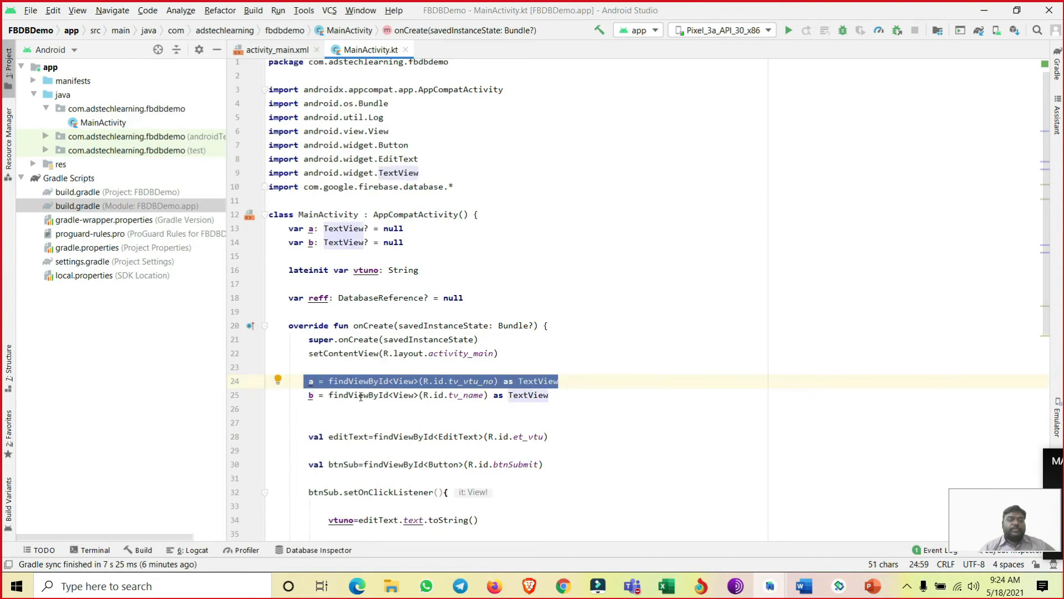
left_click_drag(303, 394, 558, 395)
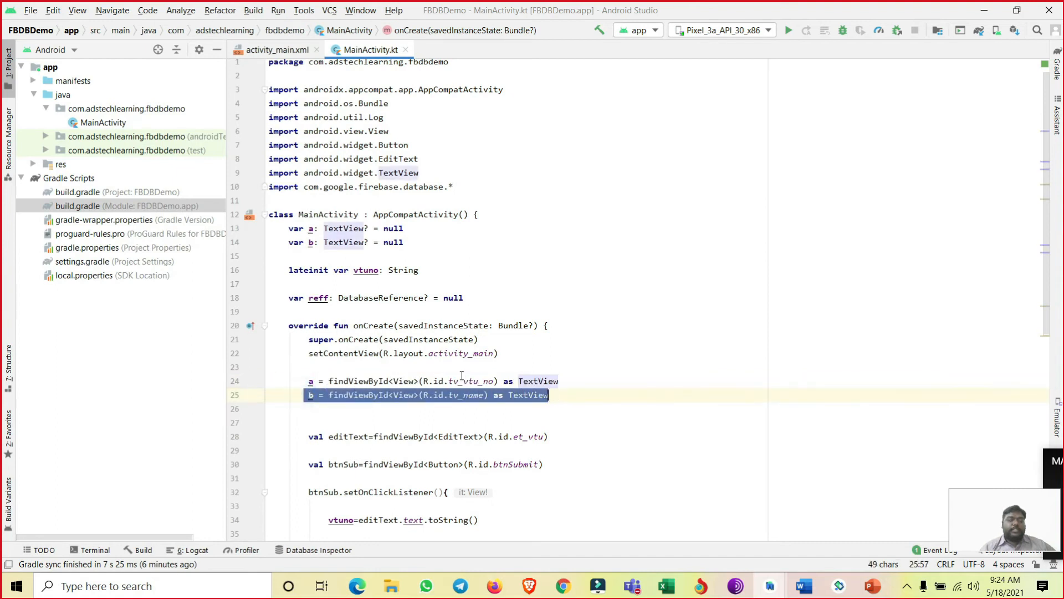
left_click_drag(449, 381, 484, 395)
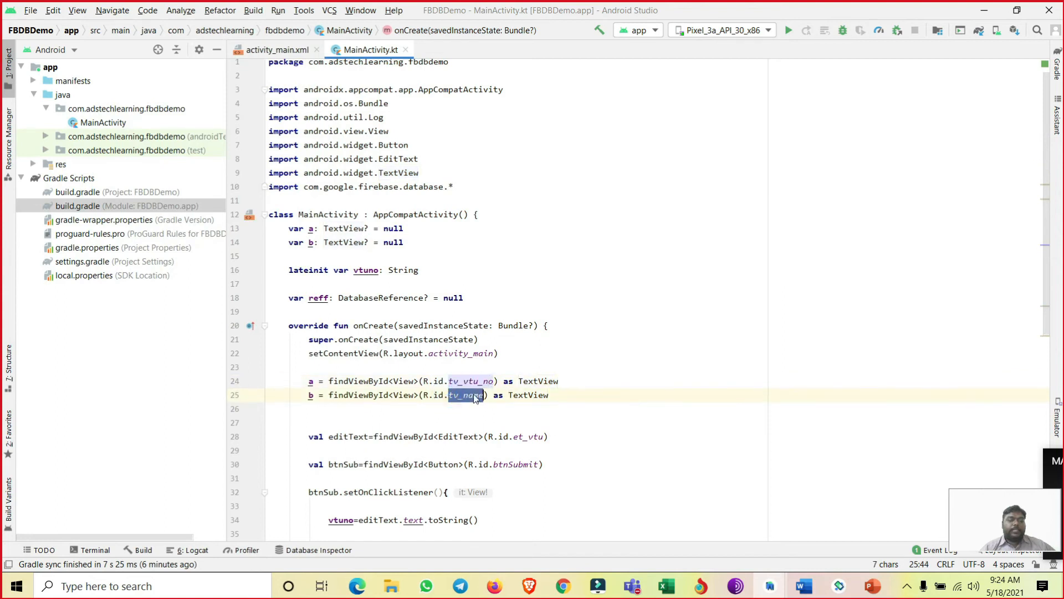
- Open activity_main.xml and select the VtU and name result text views in the preview to review their IDs
left_click(273, 50)
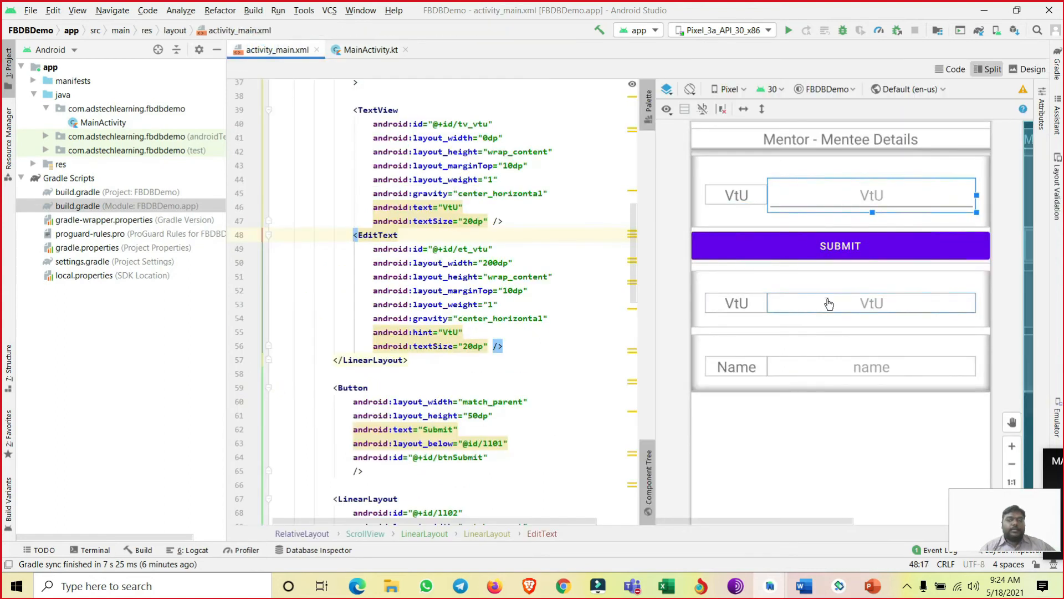
left_click(830, 366)
left_click(831, 363)
left_click(829, 298)
left_click(828, 365)
left_click(833, 304)
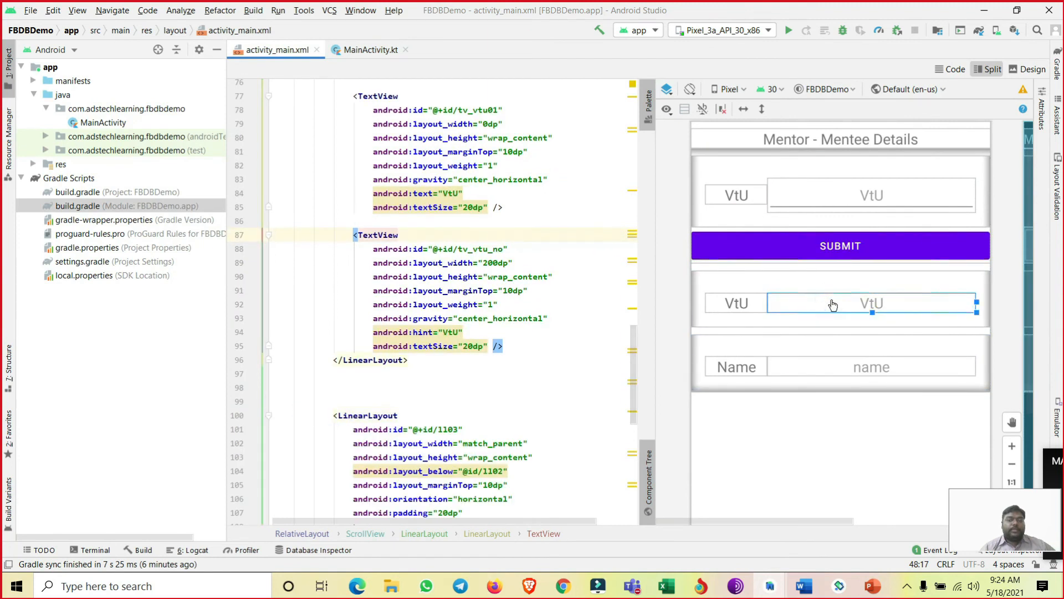
left_click(829, 367)
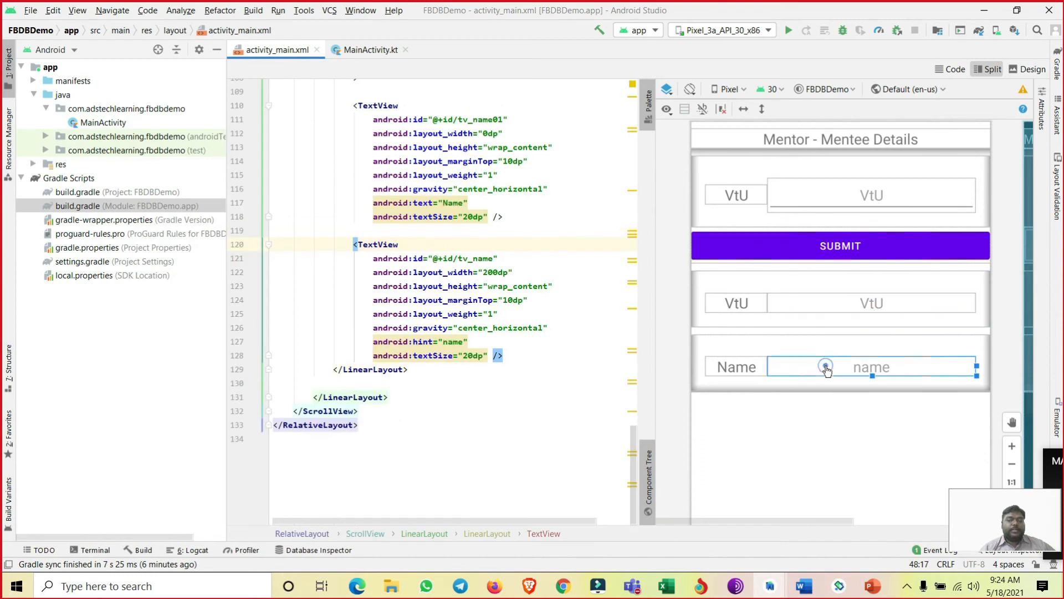
- Return to MainActivity.kt and highlight the two lines that read vtu and name from dataSnapshot
left_click(364, 51)
scroll(418, 262, "down", 9)
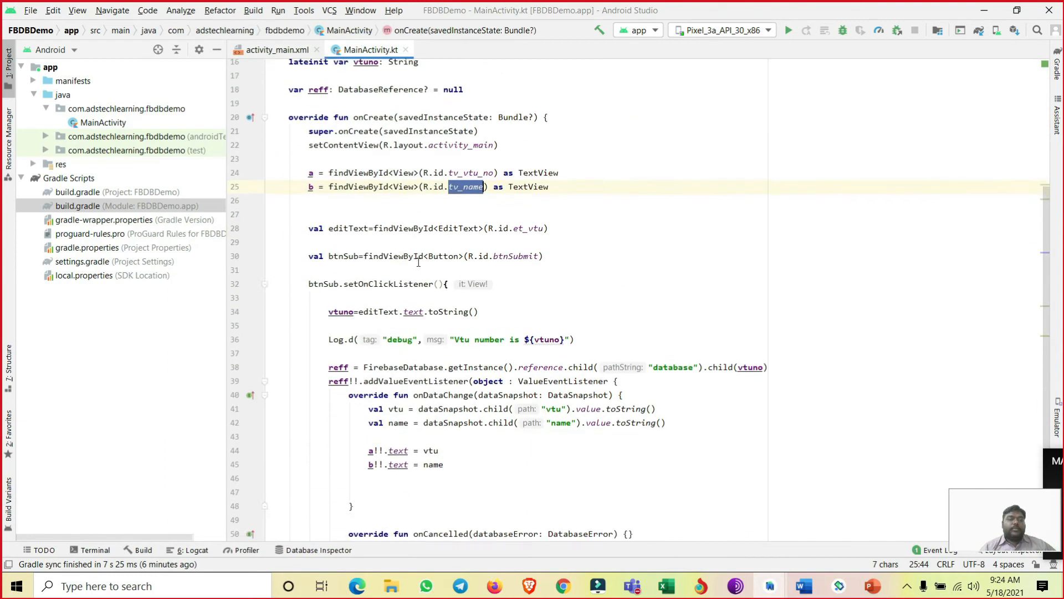
left_click_drag(668, 256, 355, 240)
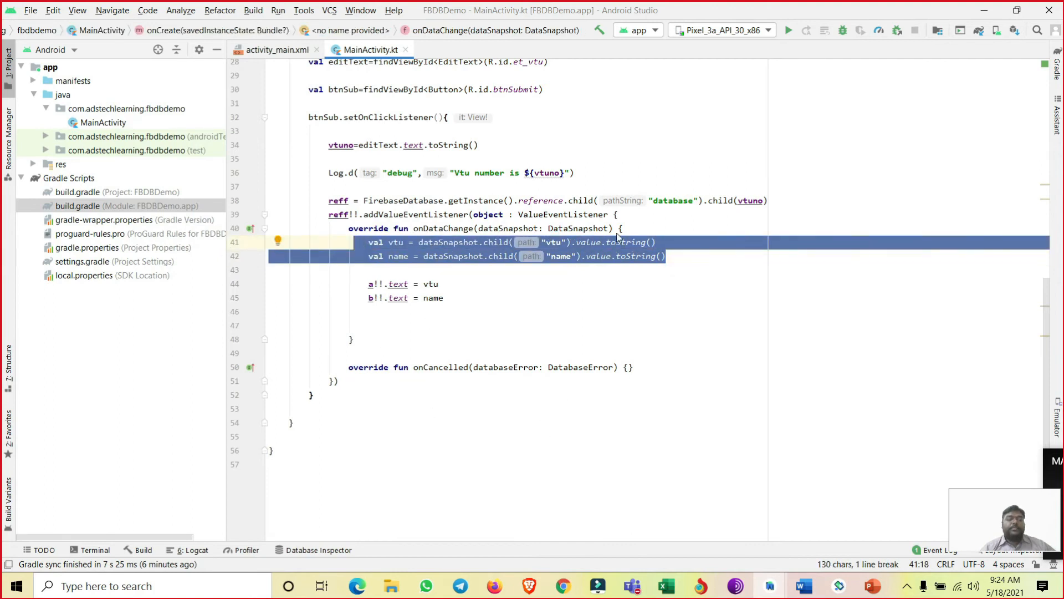
left_click(608, 159)
- Switch to Chrome and go back to the root of the fierbasedatabase-16109-default-rtdb data tree
scroll(609, 166, "up", 9)
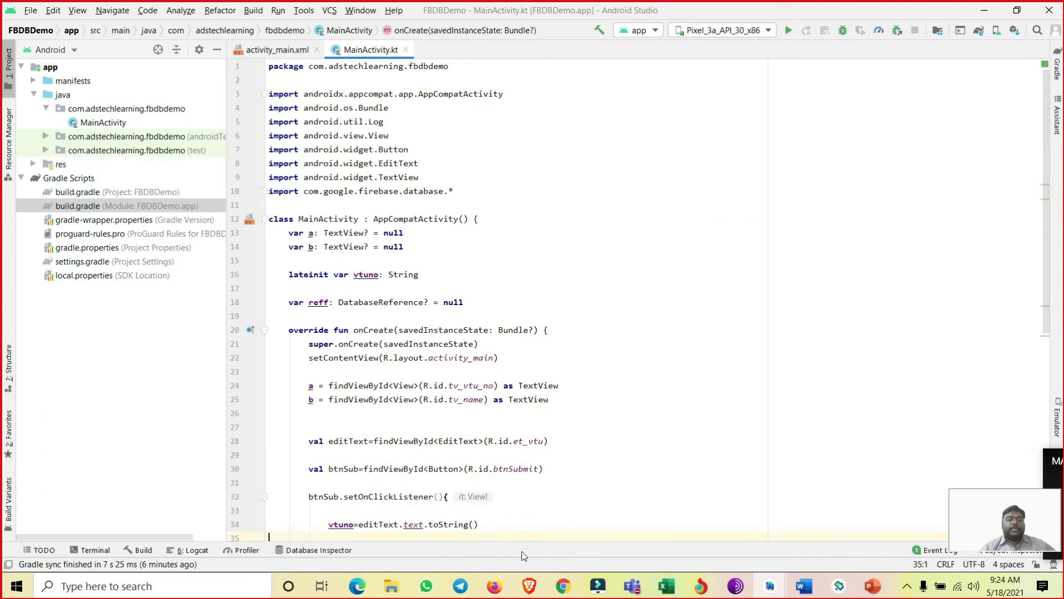
left_click(563, 586)
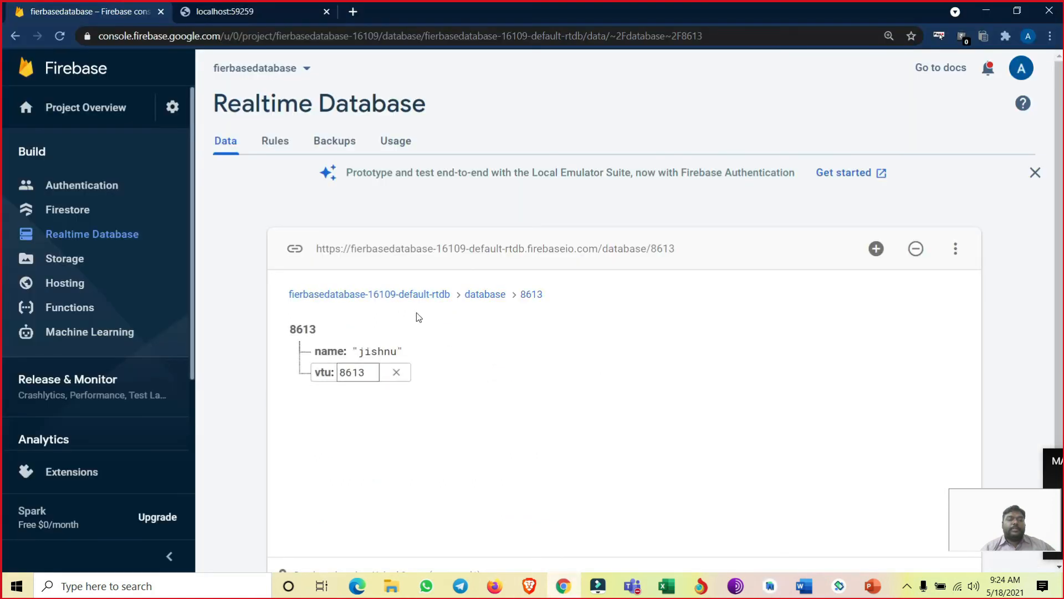
left_click(350, 295)
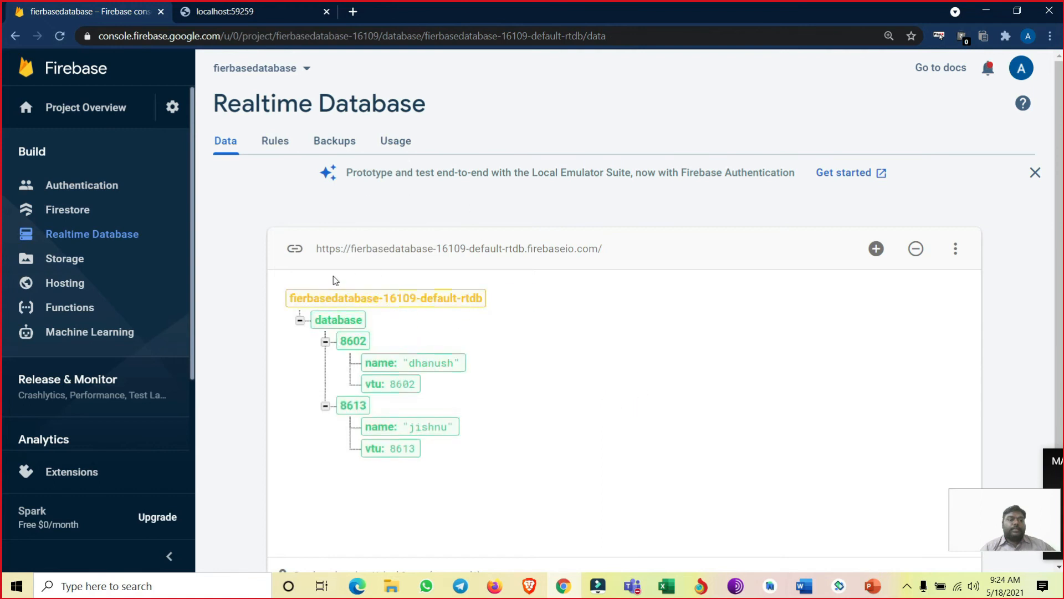
- Start a new child record under database keyed by the student's VTU number, with a vtu field holding that same number
mouse_move(501, 300)
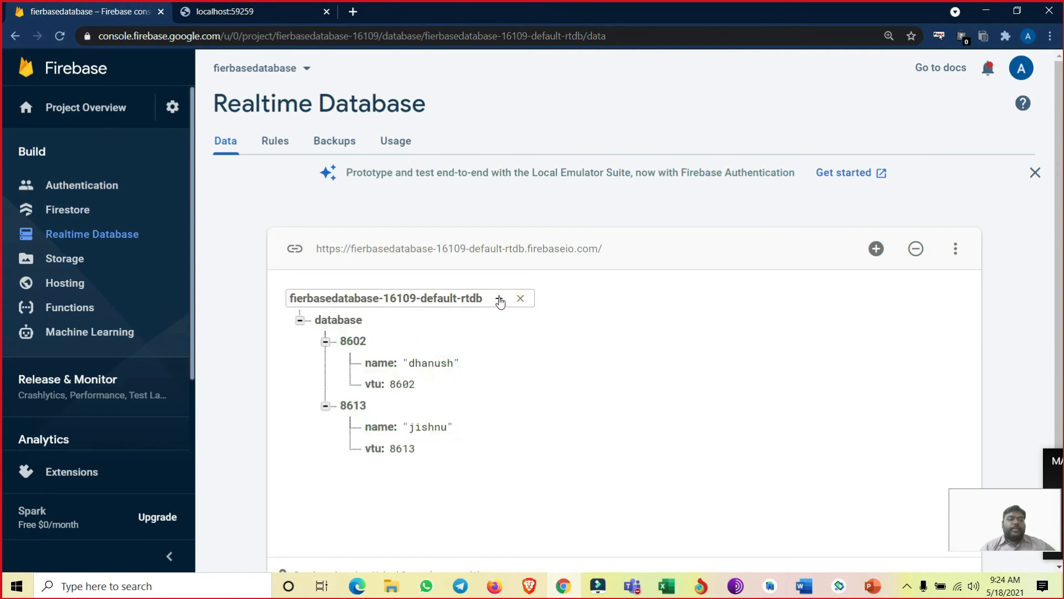
left_click(378, 322)
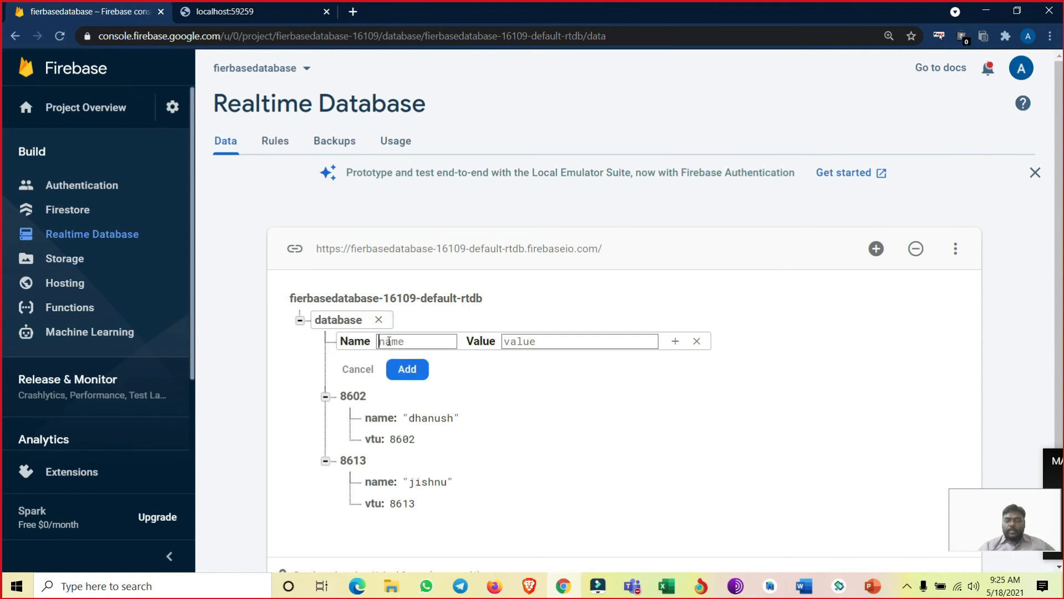
type("8605")
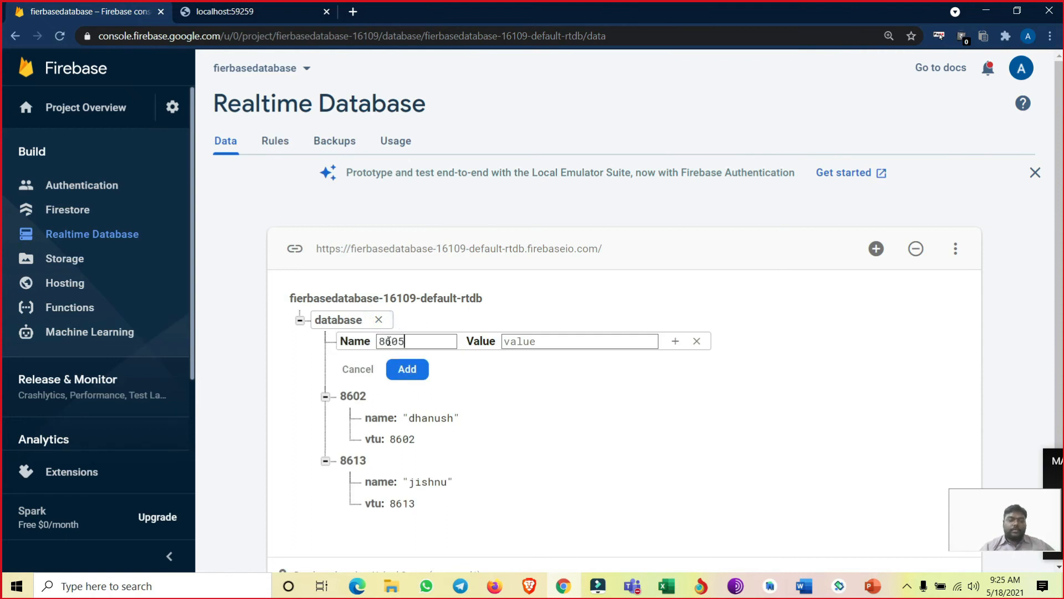
left_click(675, 340)
type("vtu")
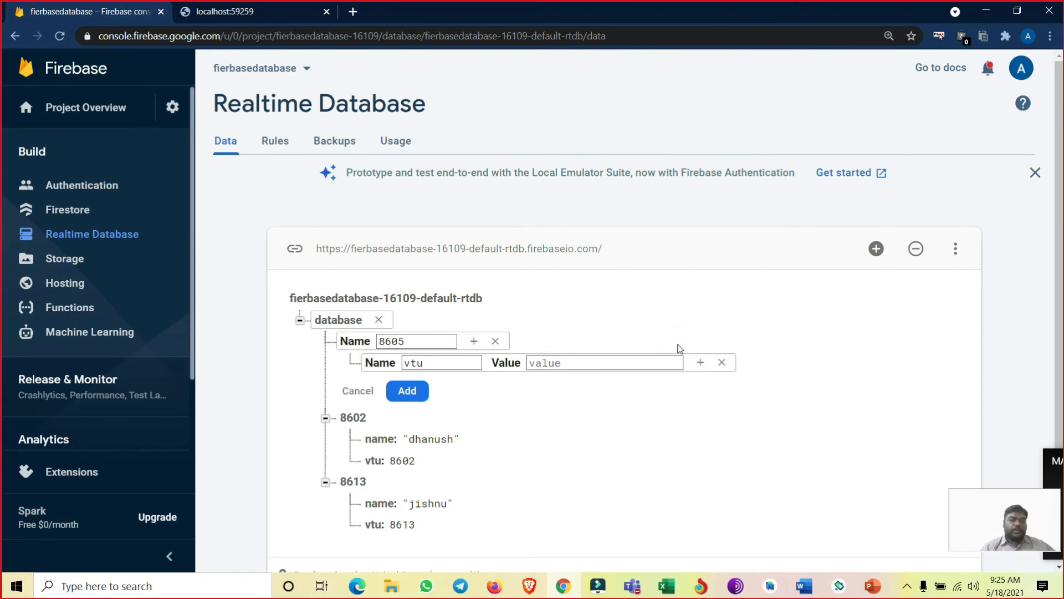
left_click(626, 362)
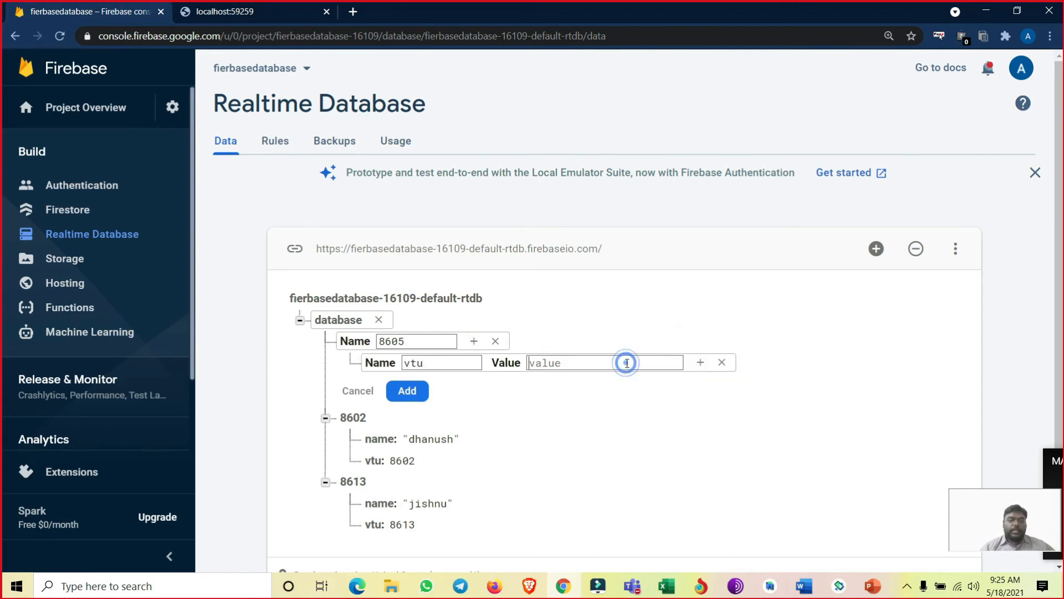
type("8605")
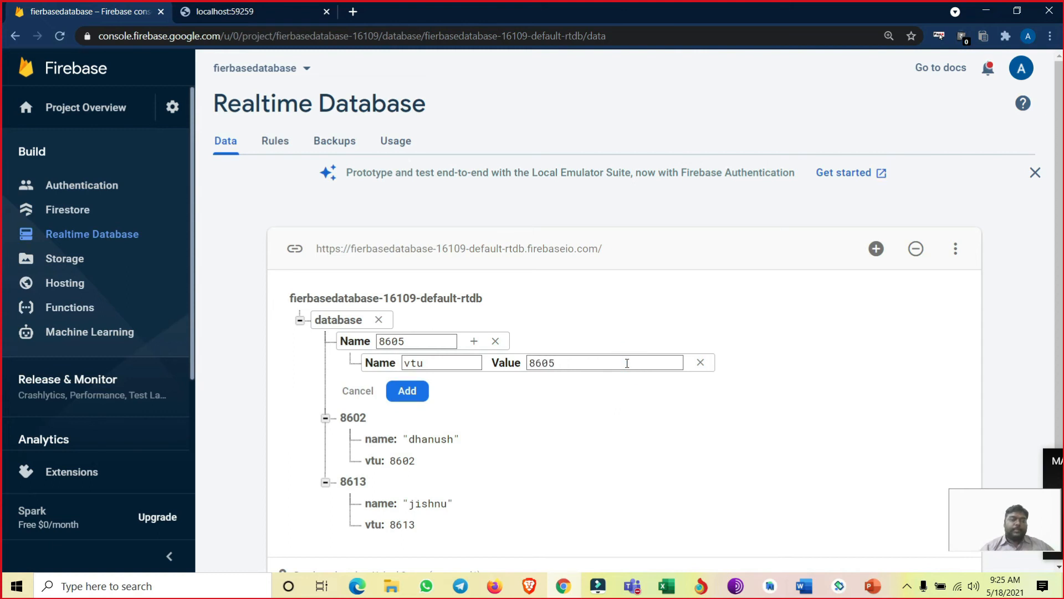
- Give the new record a name field with the student's first name and add the record to the database
left_click(474, 341)
left_click(419, 387)
type("name")
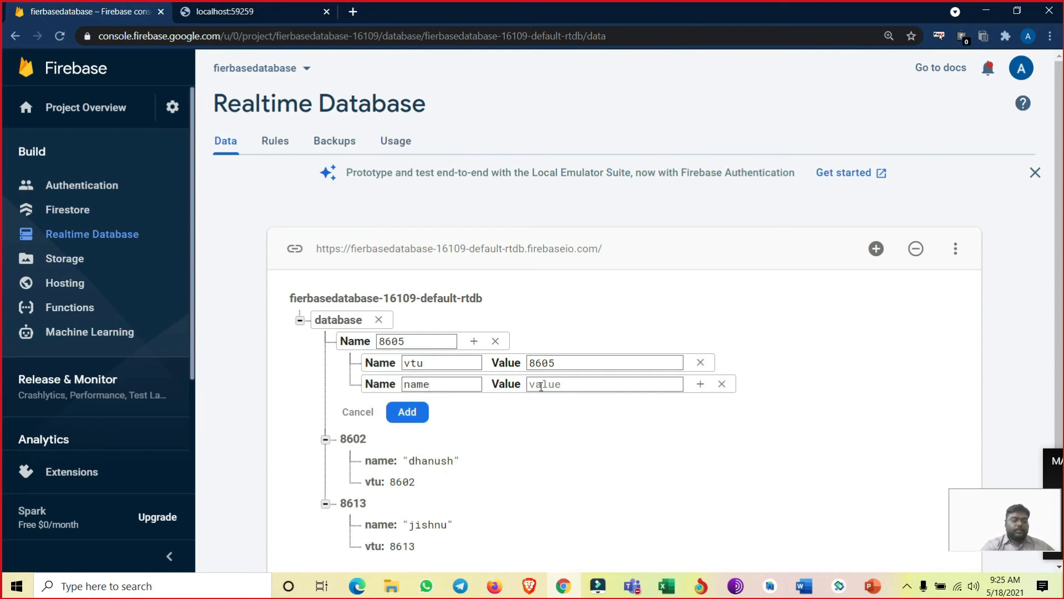
type("Suresh")
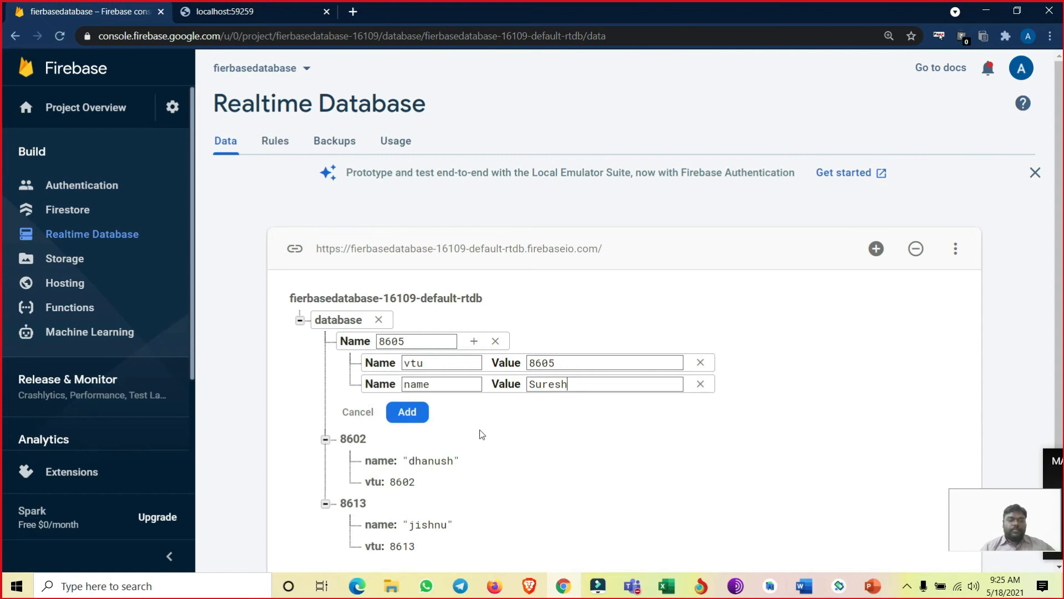
left_click(408, 411)
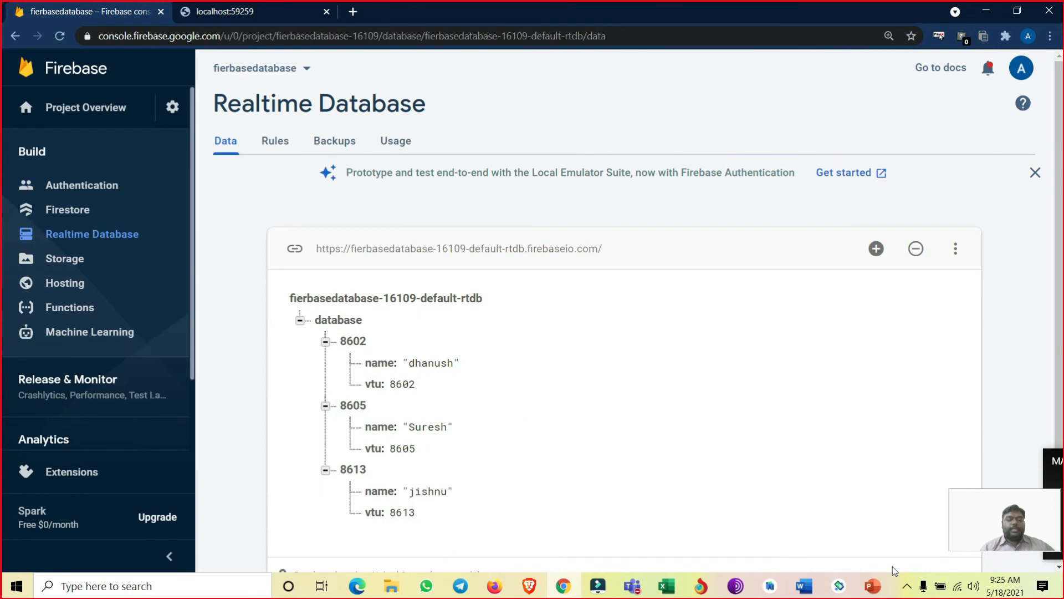
- Switch to the FBDBDemo project in Android Studio and highlight the reff DatabaseReference declaration in MainActivity.kt
left_click(776, 586)
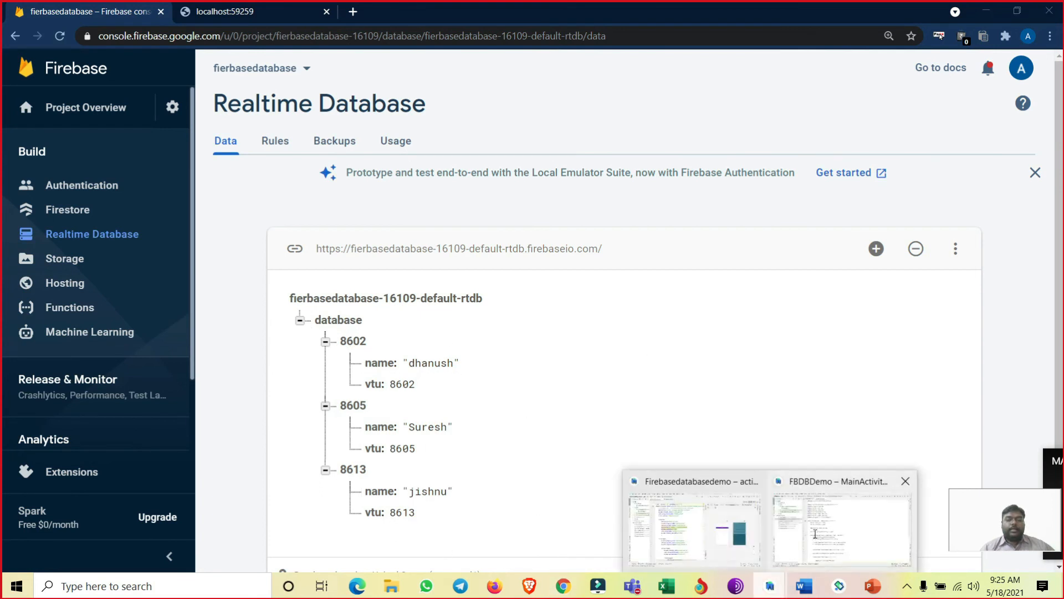
left_click(786, 542)
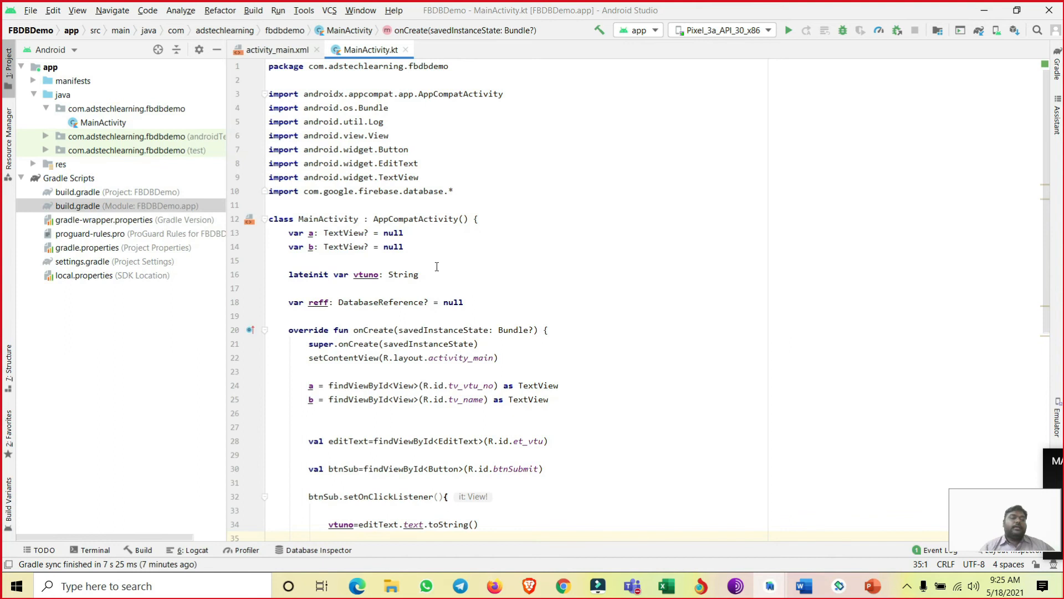
scroll(437, 267, "down", 3)
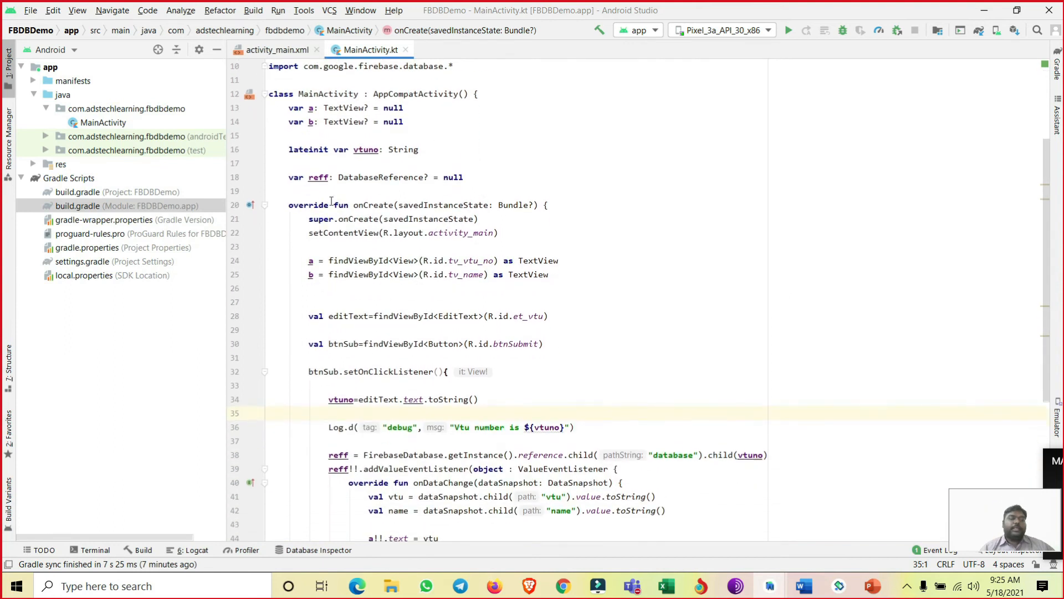
left_click_drag(285, 178, 469, 177)
scroll(488, 277, "down", 3)
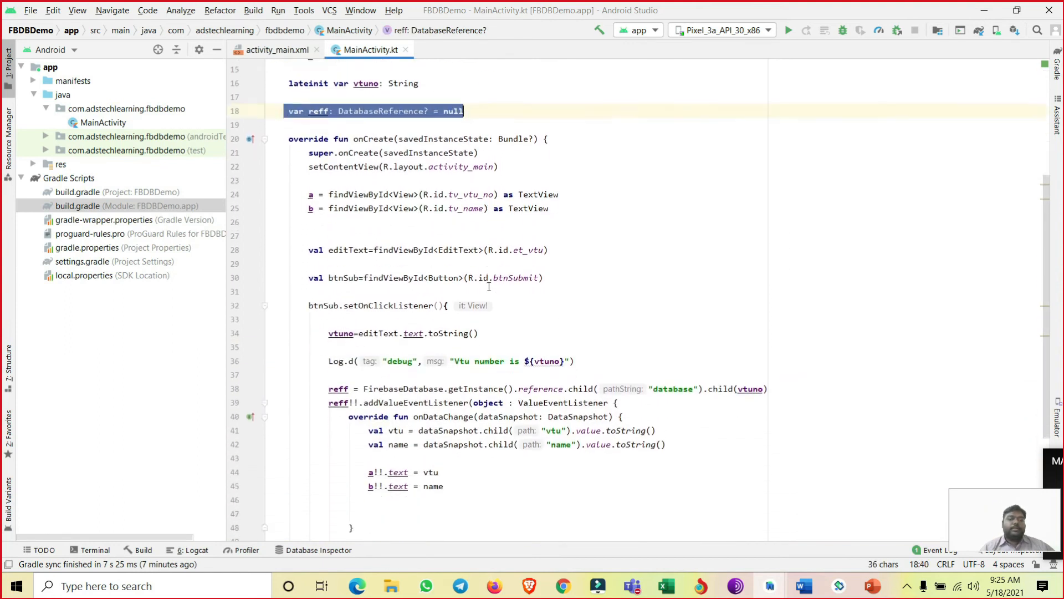
scroll(469, 302, "up", 5)
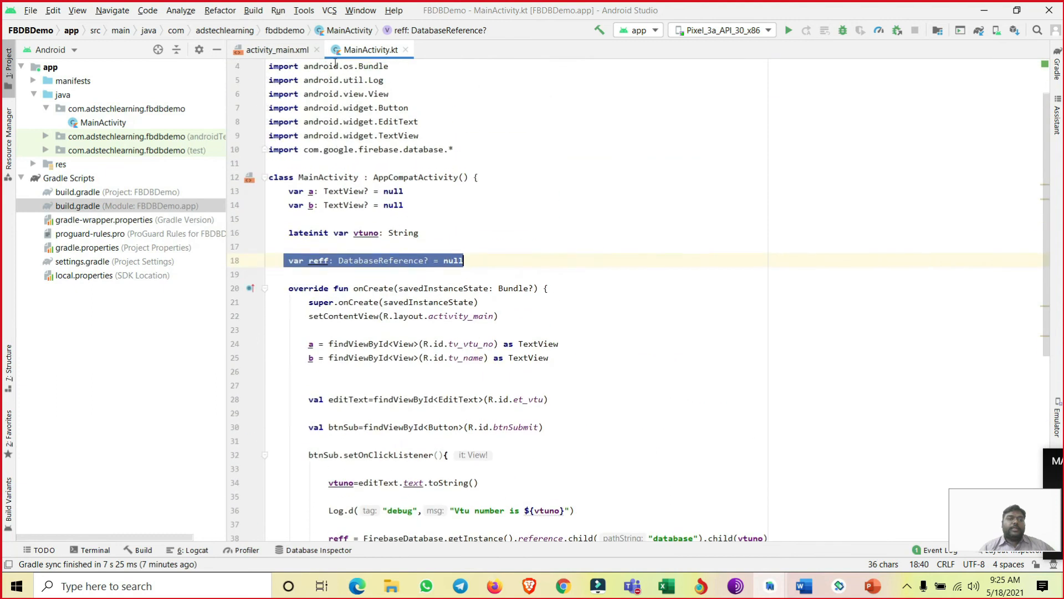
- Open the Firebase assistant's Get started with Realtime Database guide to review the connection and dependency setup
left_click(304, 11)
left_click(328, 215)
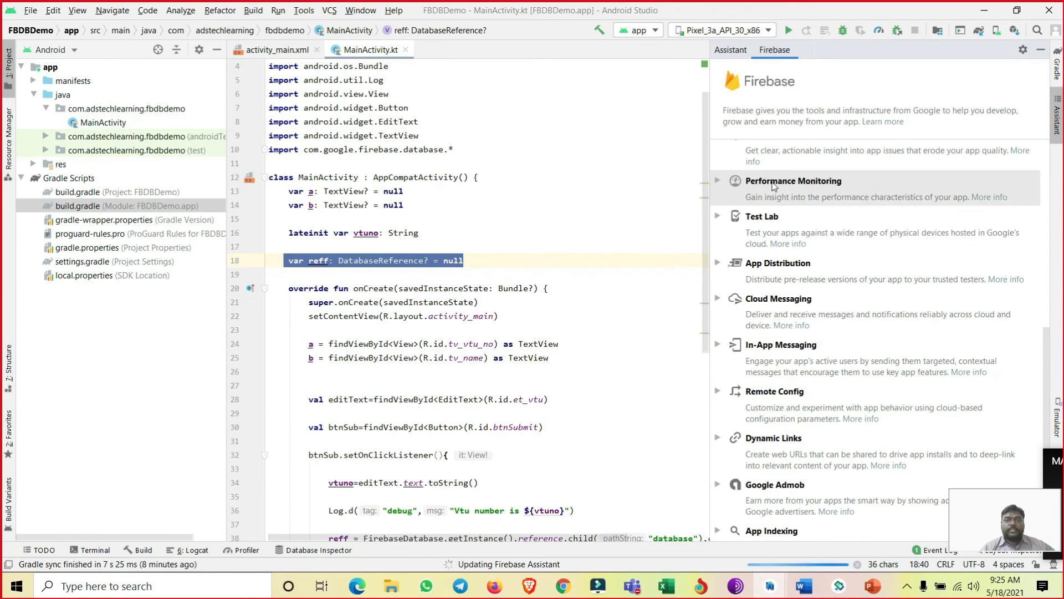
scroll(763, 293, "down", 1)
scroll(763, 294, "up", 3)
scroll(764, 288, "up", 3)
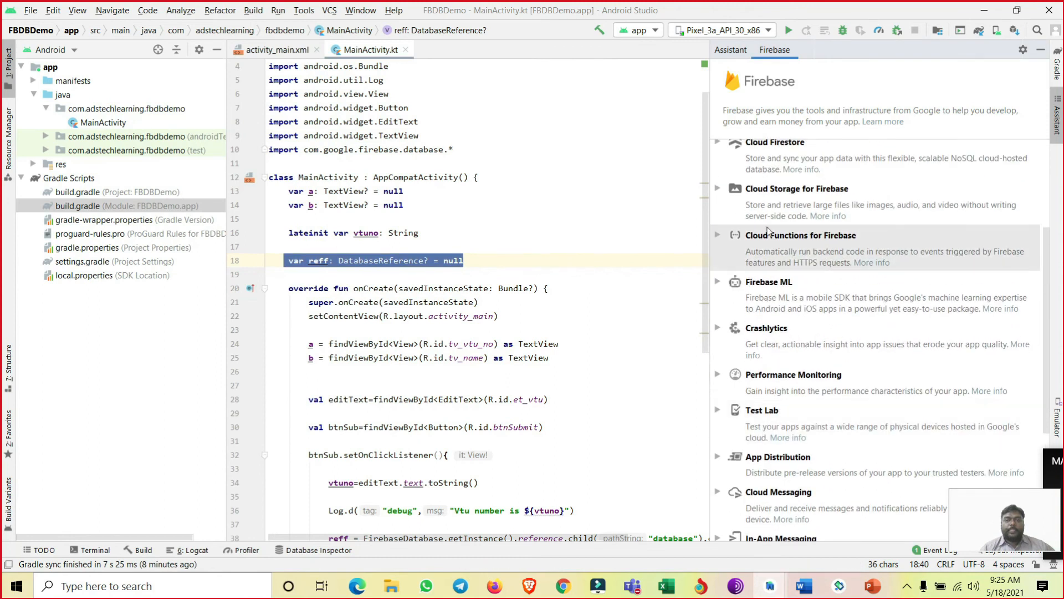
left_click(779, 178)
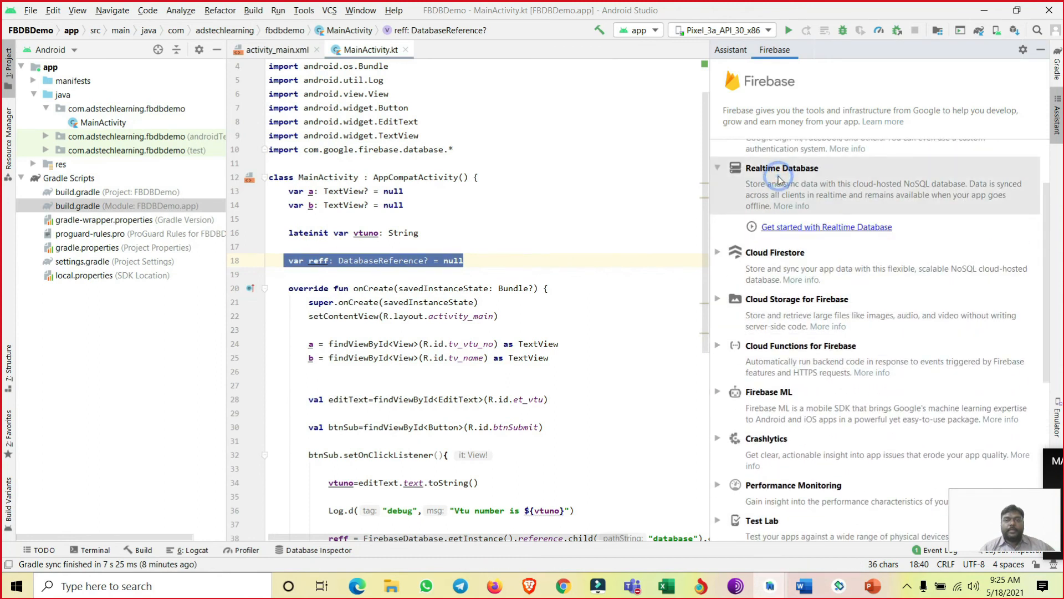
left_click(795, 227)
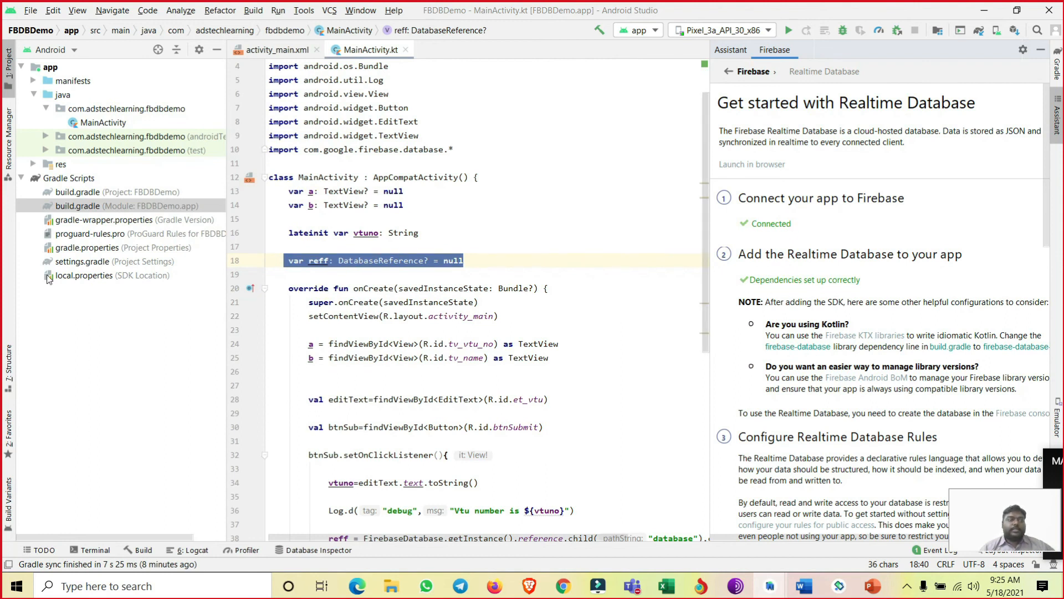
- Open both build.gradle files and highlight the google-services:4.3.8 classpath and the firebase-database:20.0.0 implementation line
double_click(80, 207)
double_click(78, 192)
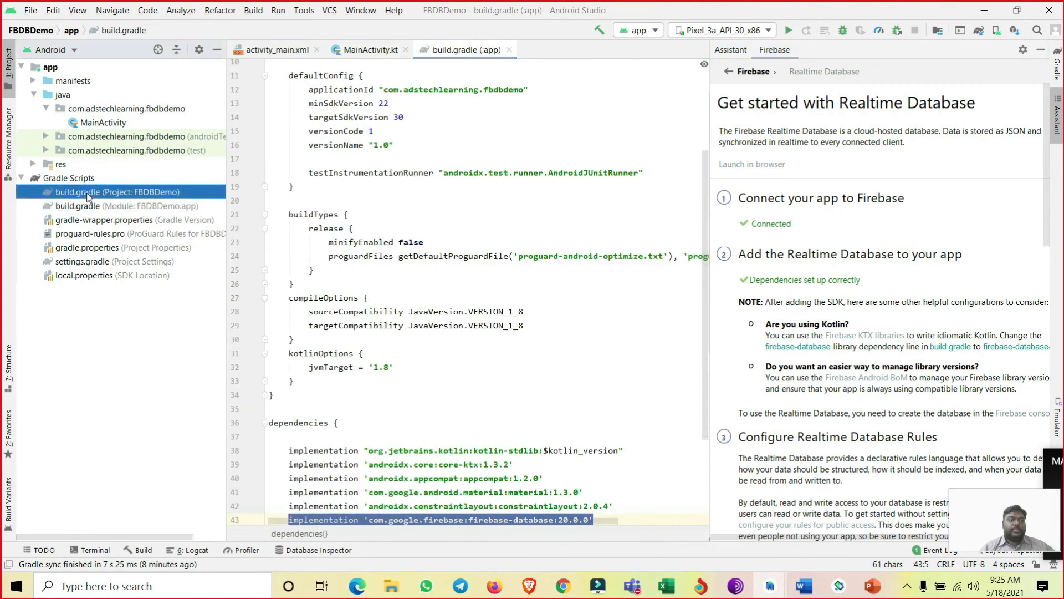
left_click_drag(563, 206, 305, 207)
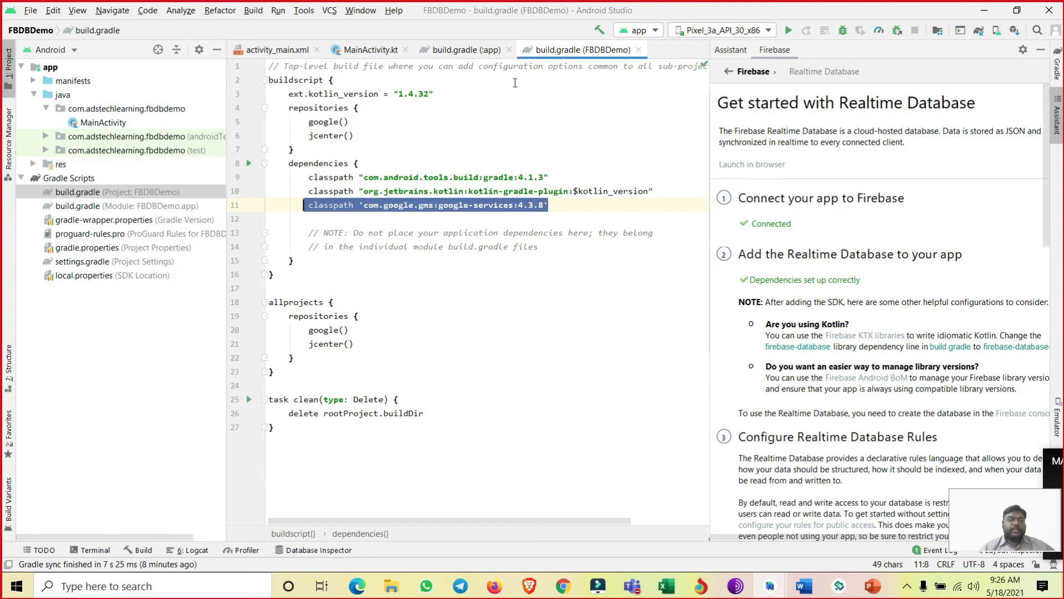
left_click(475, 51)
scroll(516, 411, "down", 5)
left_click_drag(604, 385, 289, 385)
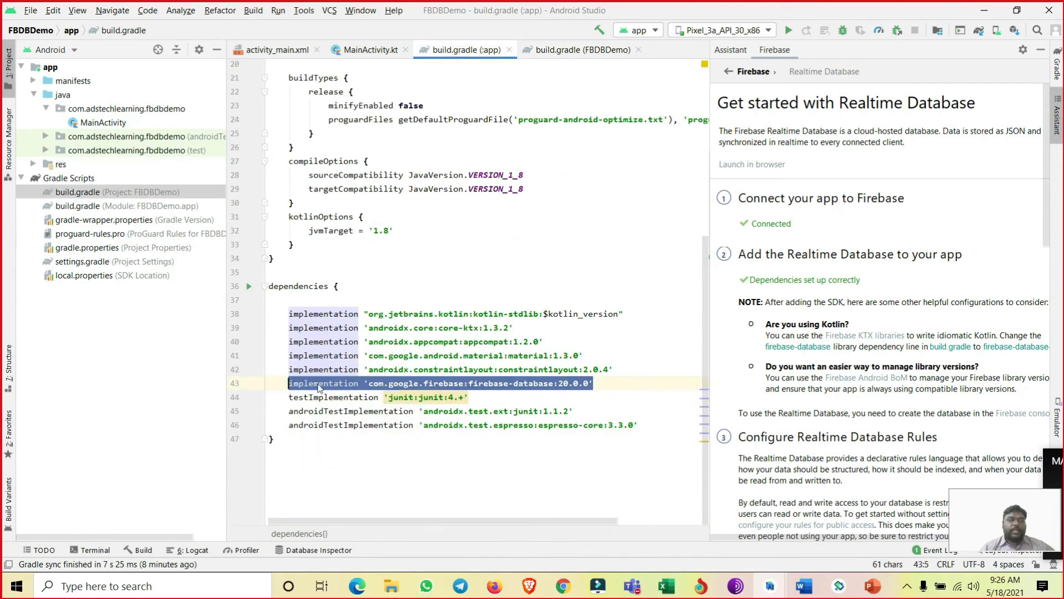
- Close both build.gradle files and the Firebase assistant, leaving MainActivity.kt in view
left_click(509, 50)
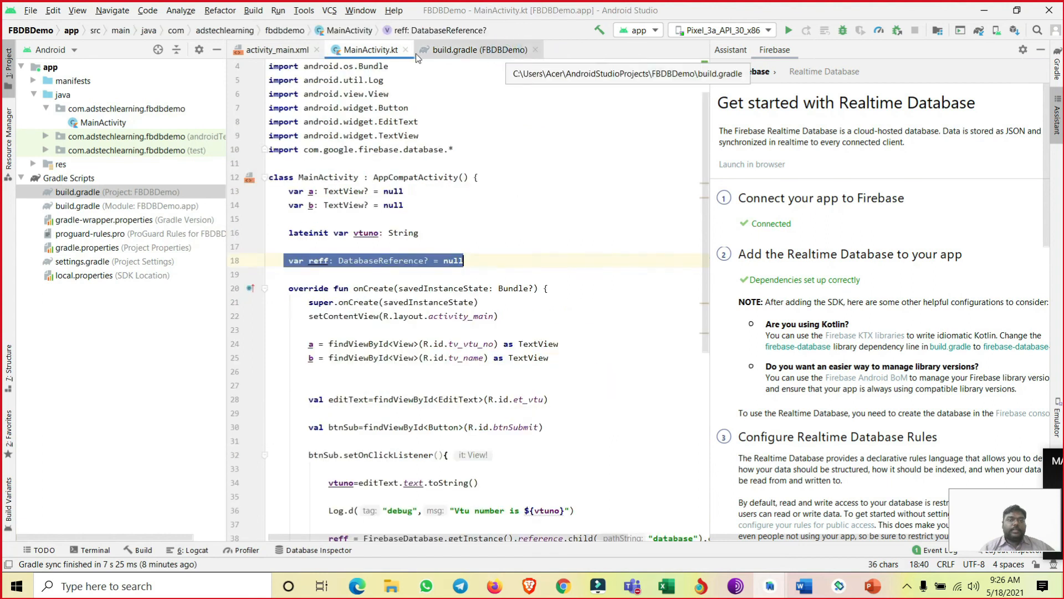
left_click(535, 49)
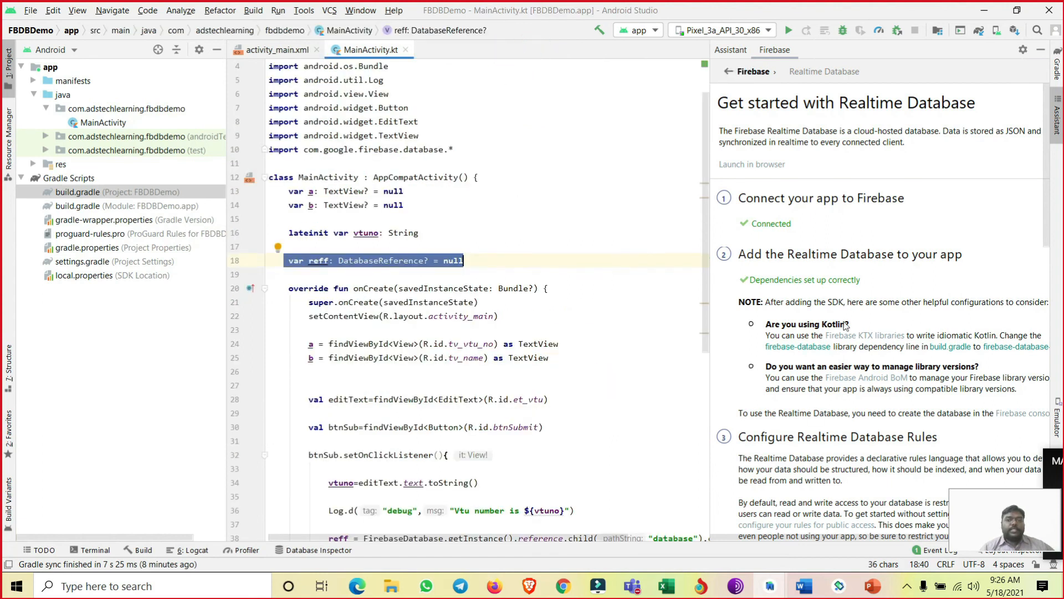
left_click(1041, 50)
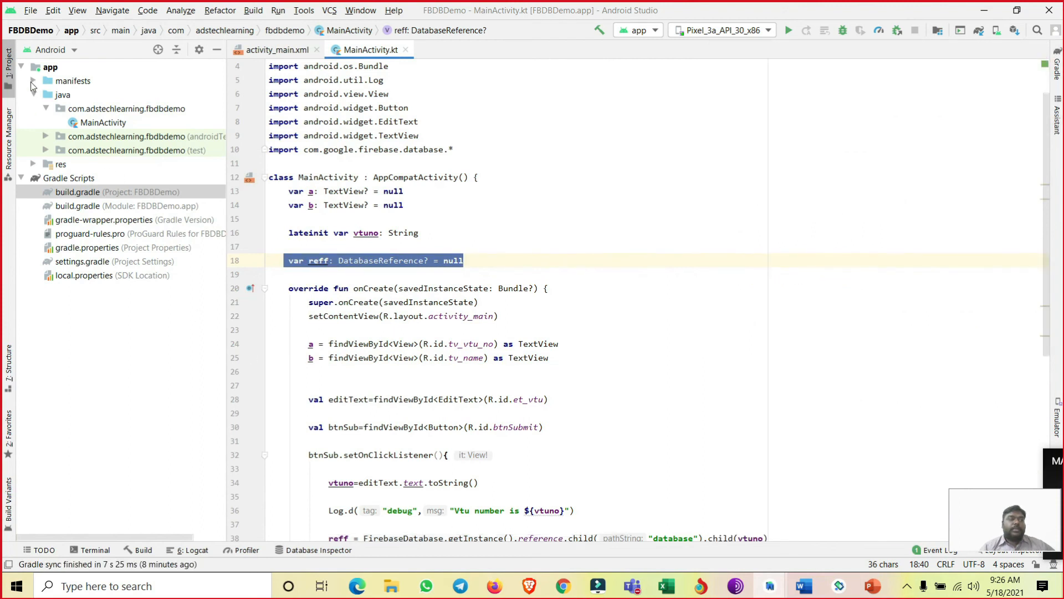
- Open AndroidManifest.xml and add a uses-permission entry for android.permission.INTERNET below the package line
left_click(33, 81)
double_click(107, 95)
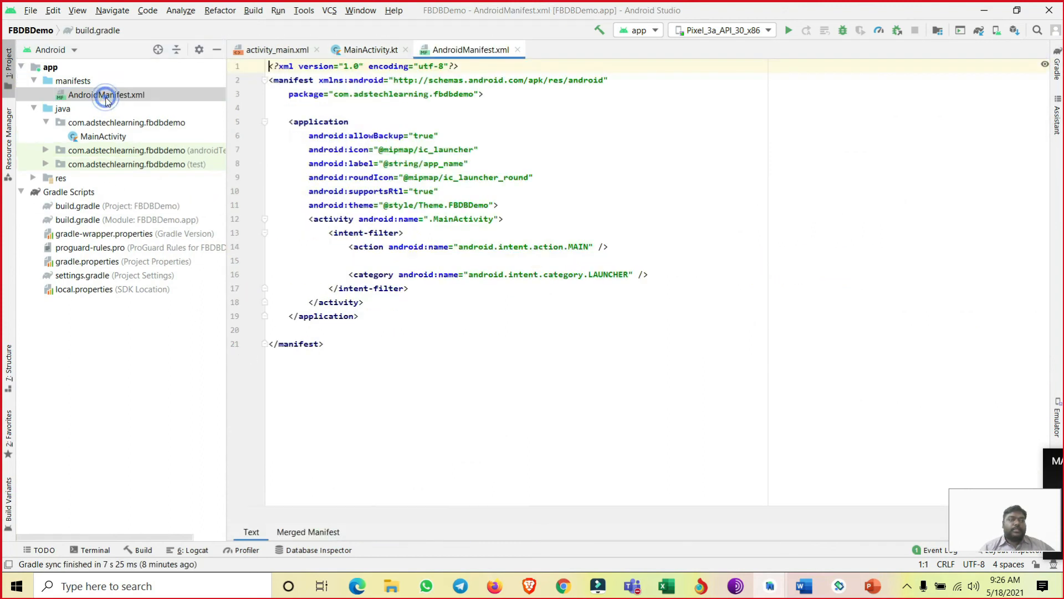
left_click(496, 97)
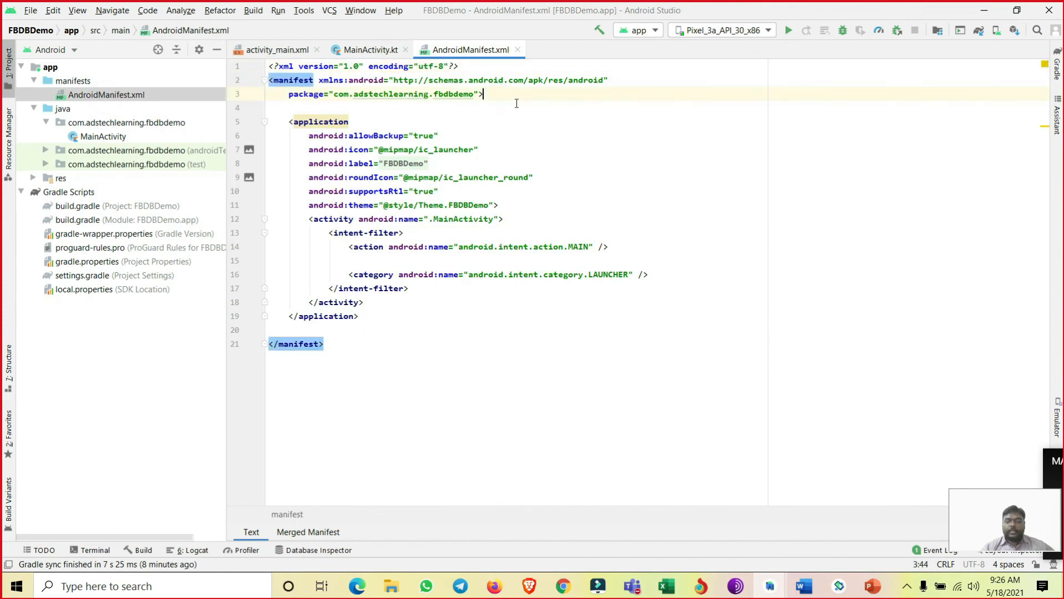
key("Return")
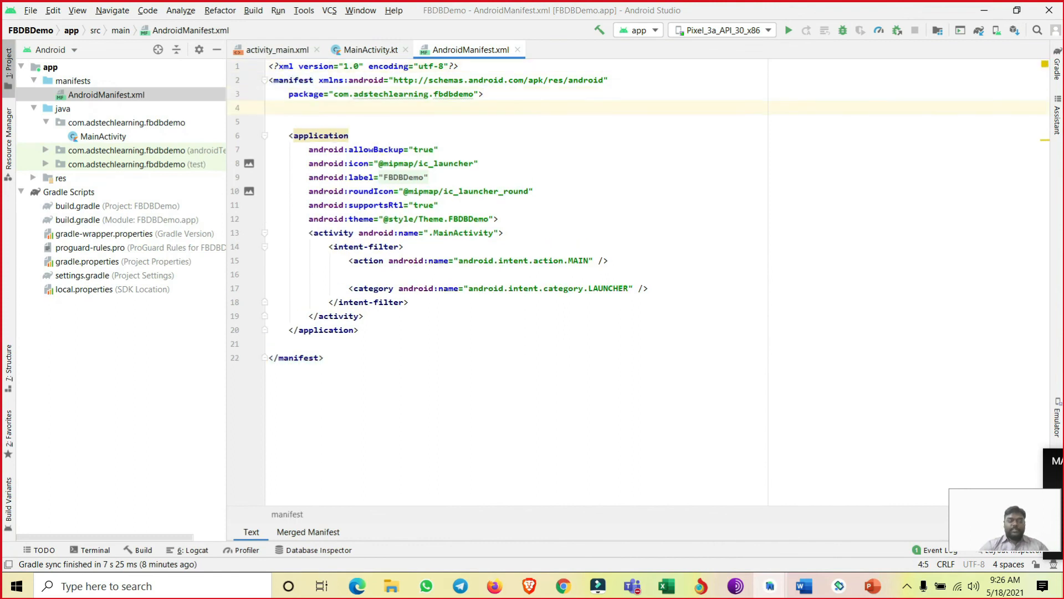
type("<user")
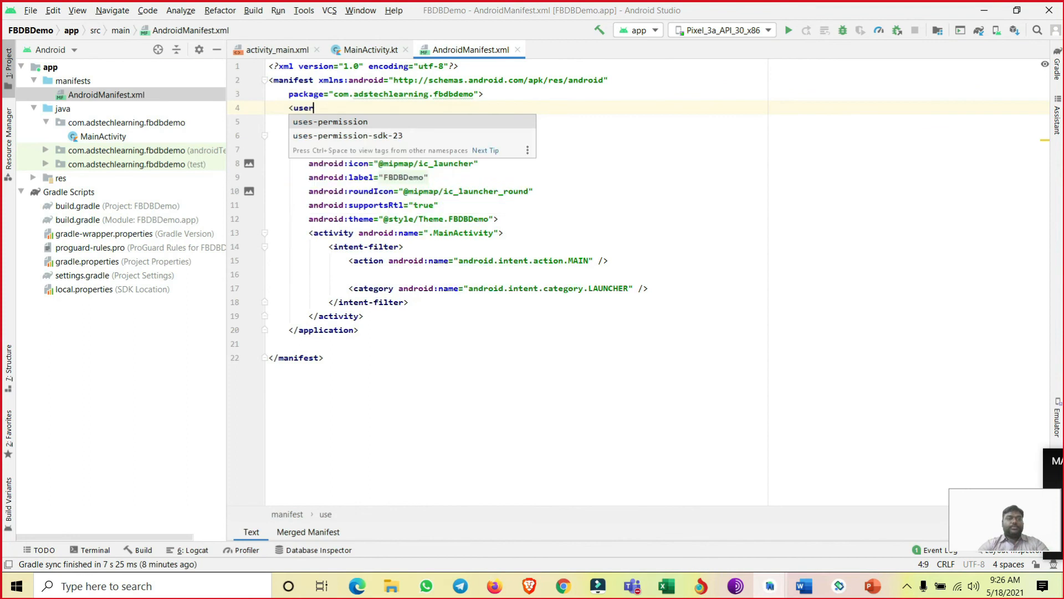
key("Return")
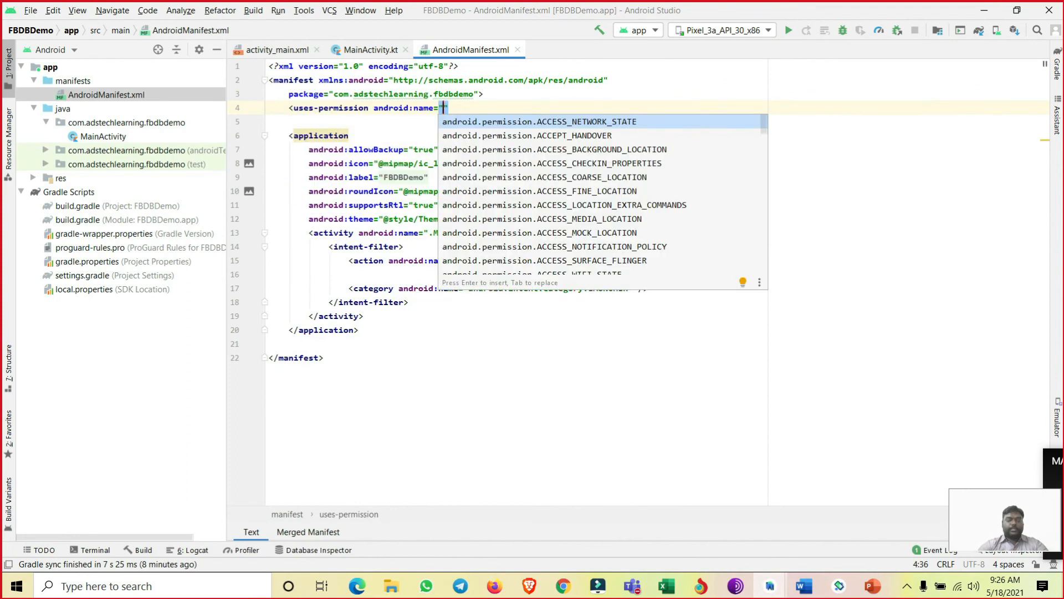
type("INTER")
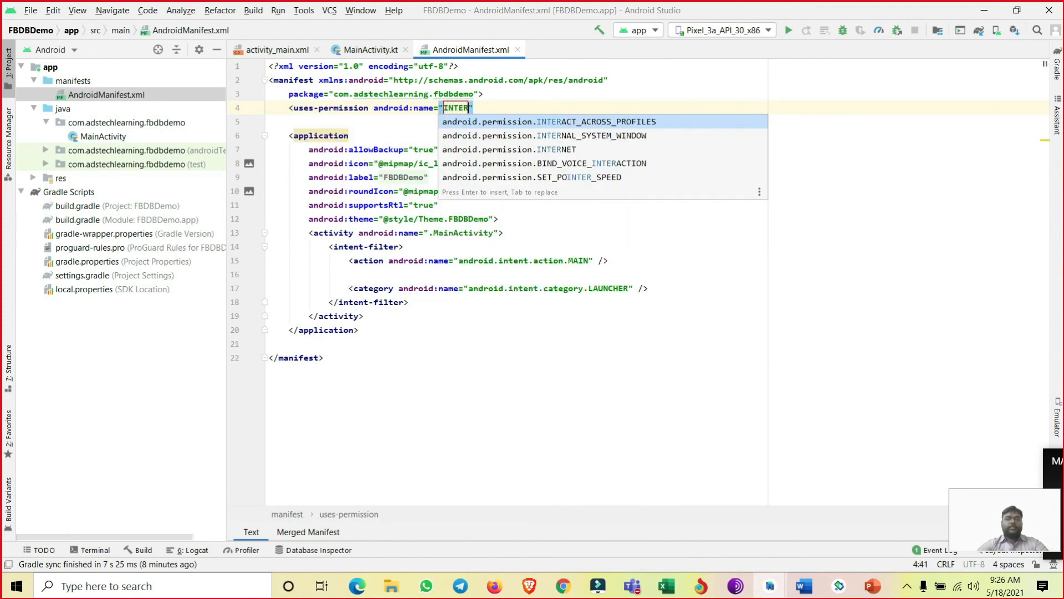
left_click(562, 150)
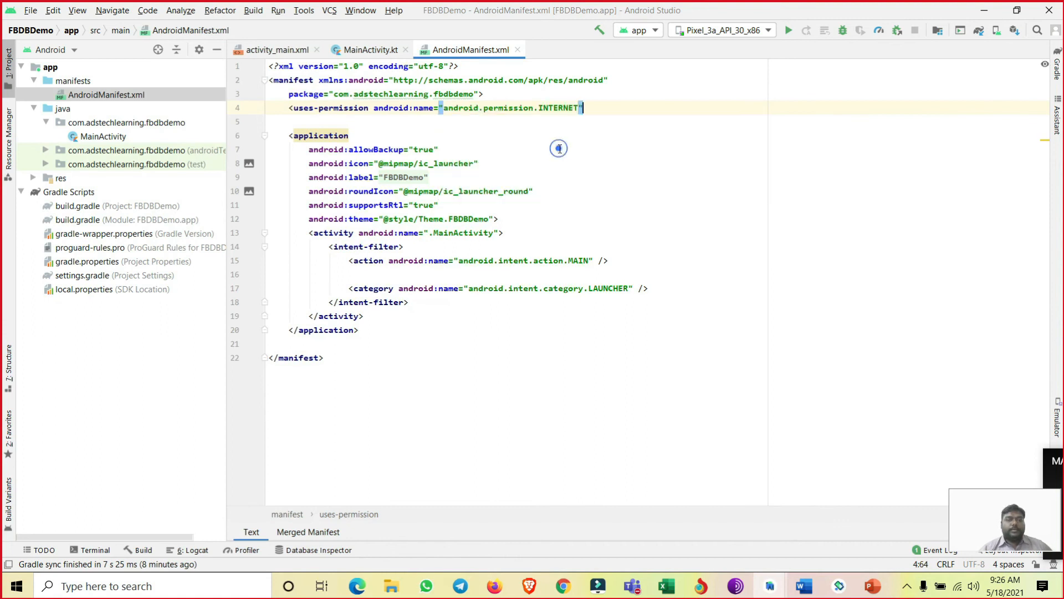
type("/>")
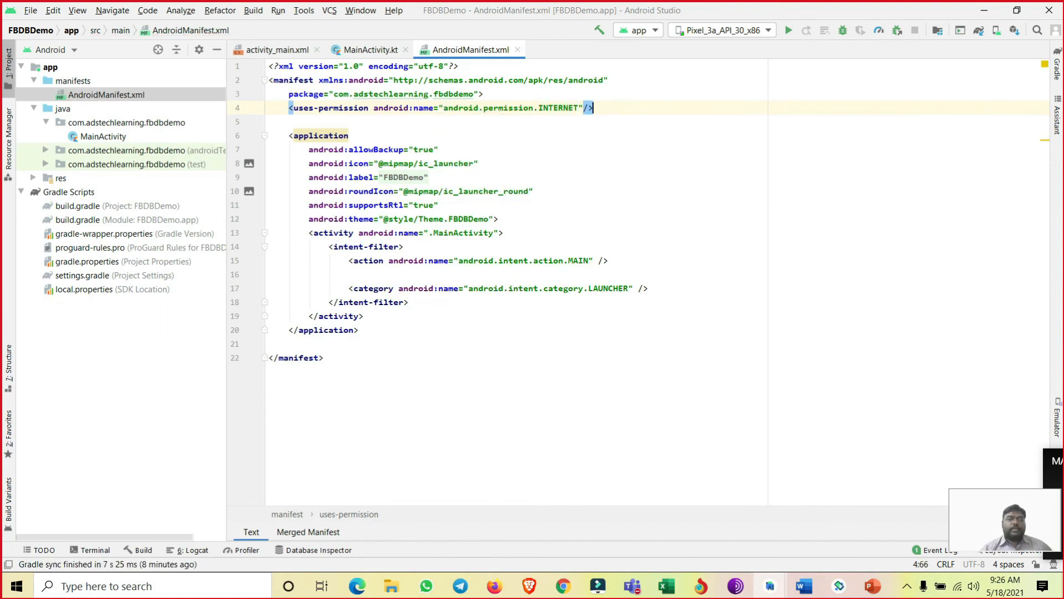
- Add a second uses-permission entry for android.permission.ACCESS_NETWORK_STATE below the INTERNET permission in AndroidManifest.xml
key("Return")
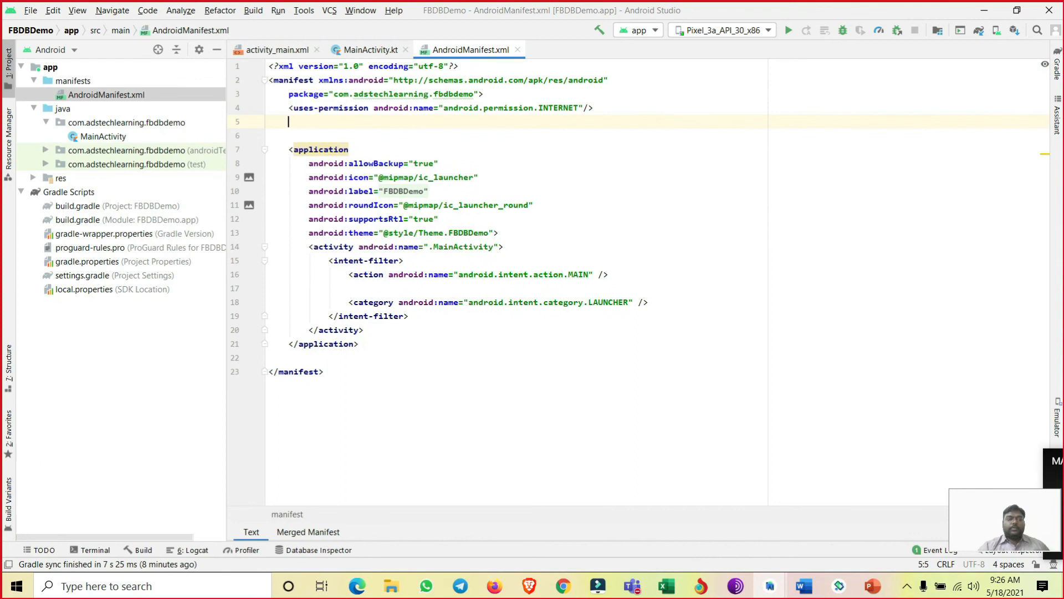
type("<uses-p")
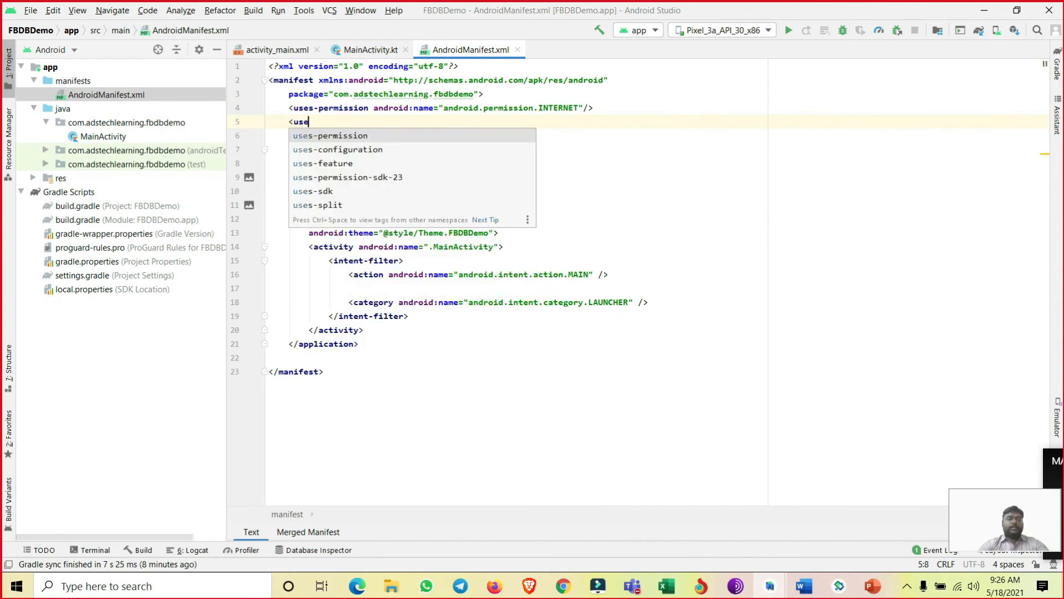
key("Return")
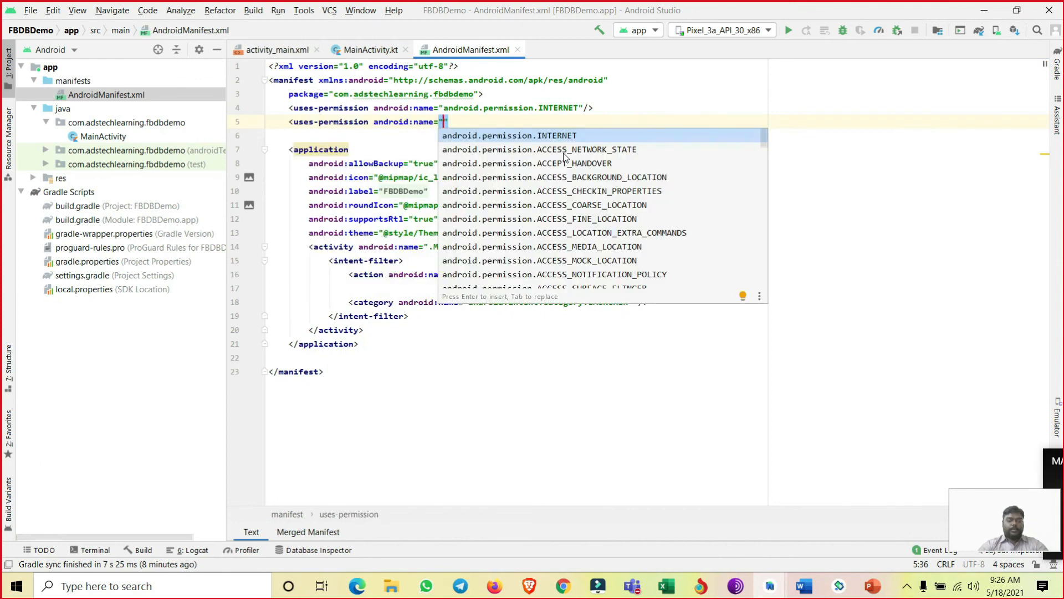
type("AC")
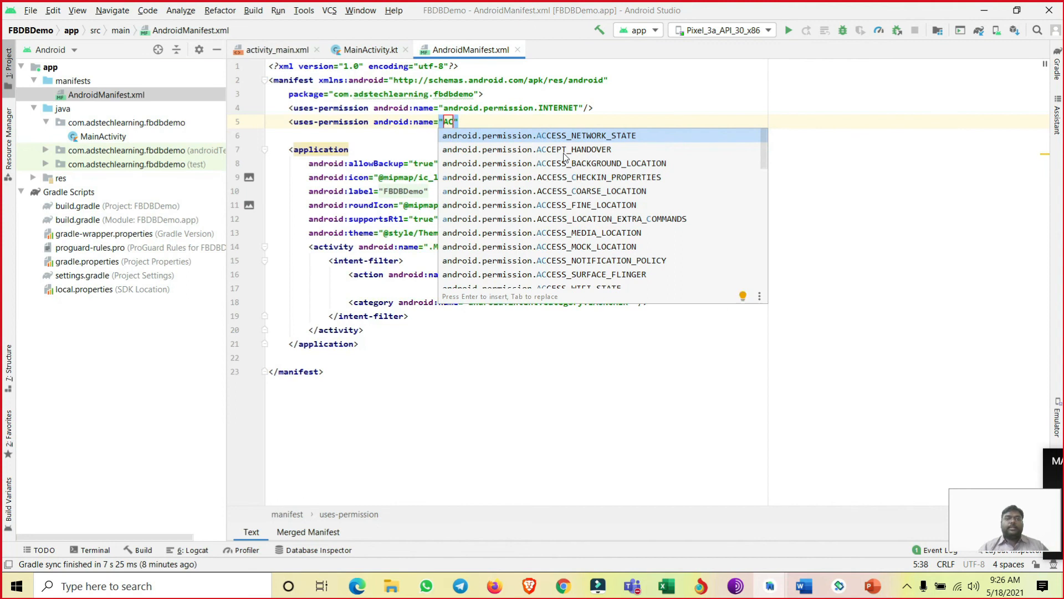
left_click(594, 137)
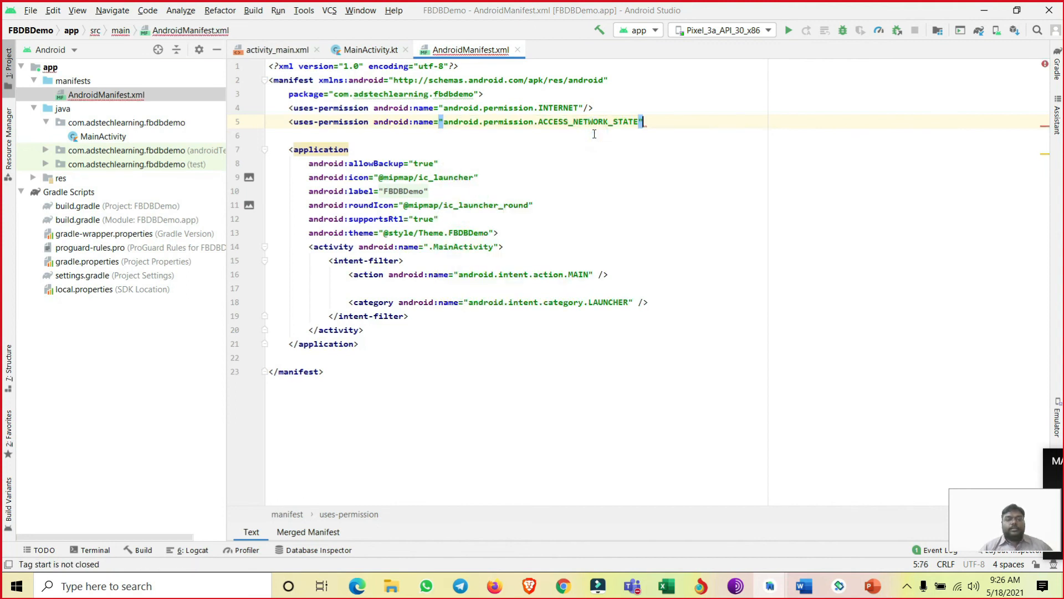
type("/>")
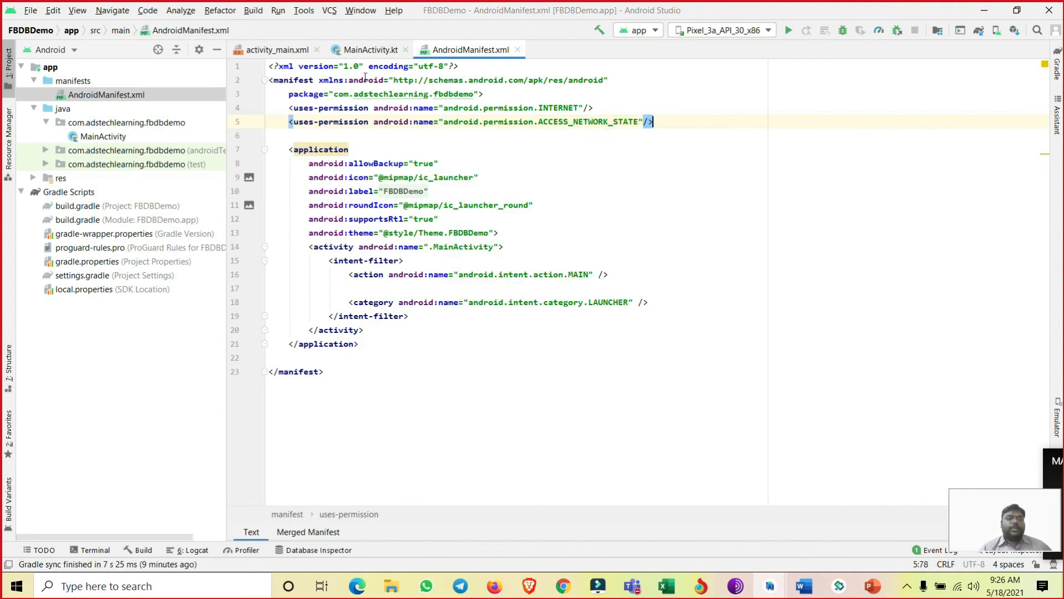
- Review the open MainActivity.kt and activity_main.xml files and run the app on the Pixel_3a_API_30_x86 emulator
left_click(370, 49)
left_click(277, 49)
left_click(366, 49)
left_click(280, 49)
left_click(367, 49)
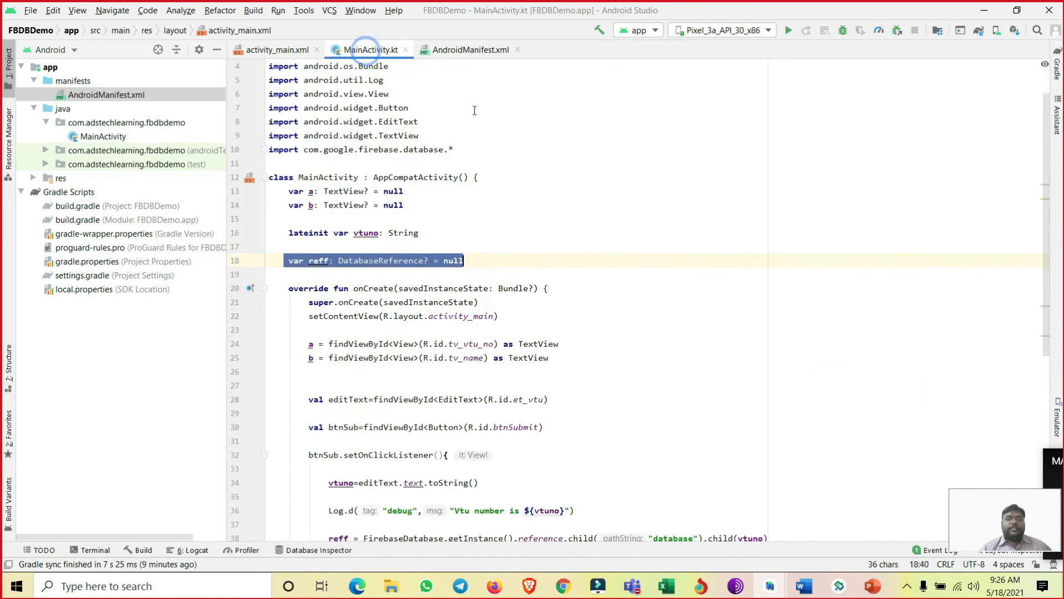
left_click(789, 32)
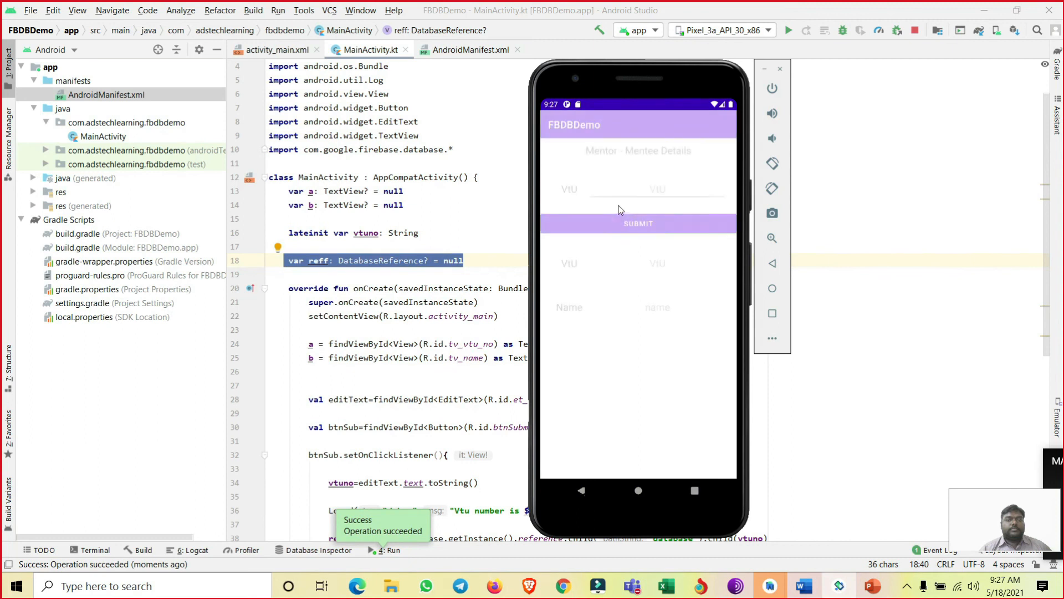
- Enter the VtU number of the database's last record in the running app and submit the lookup
left_click(658, 191)
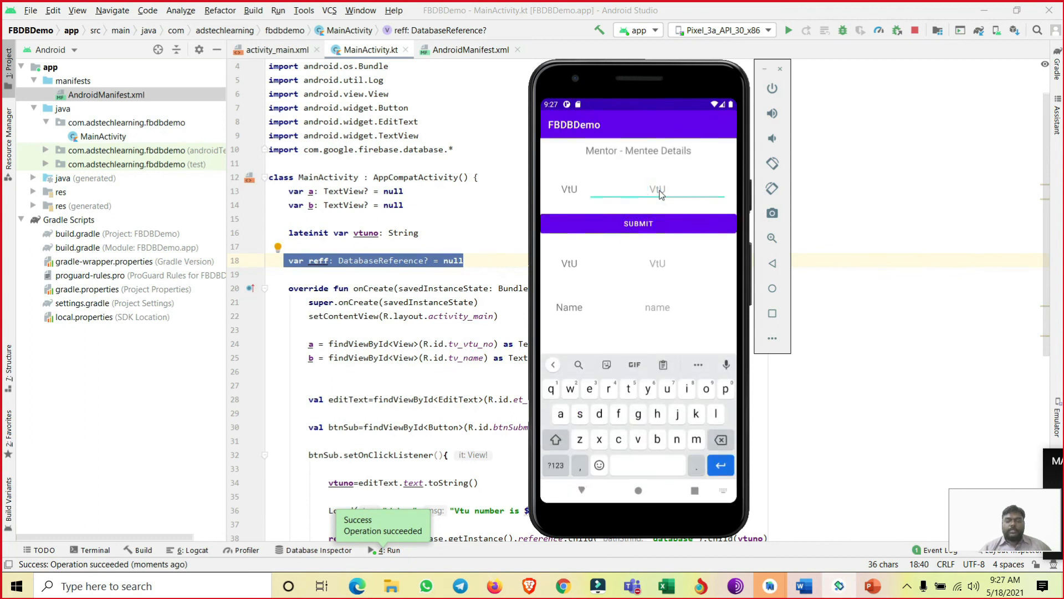
type("8613")
left_click(643, 228)
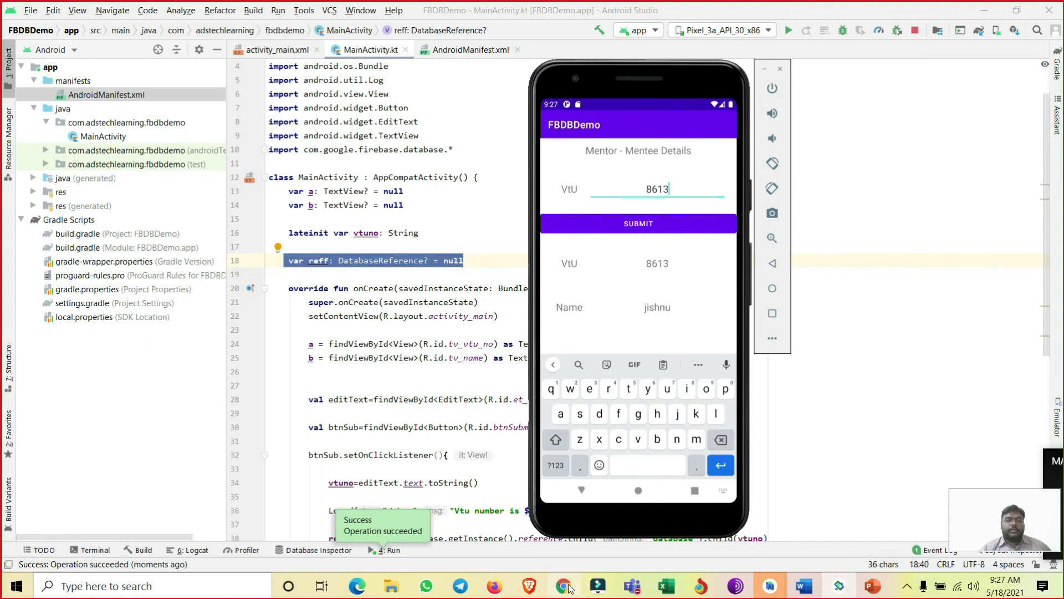
- Replace the VtU number with that of the database's first record and submit the lookup
left_click_drag(671, 188, 658, 189)
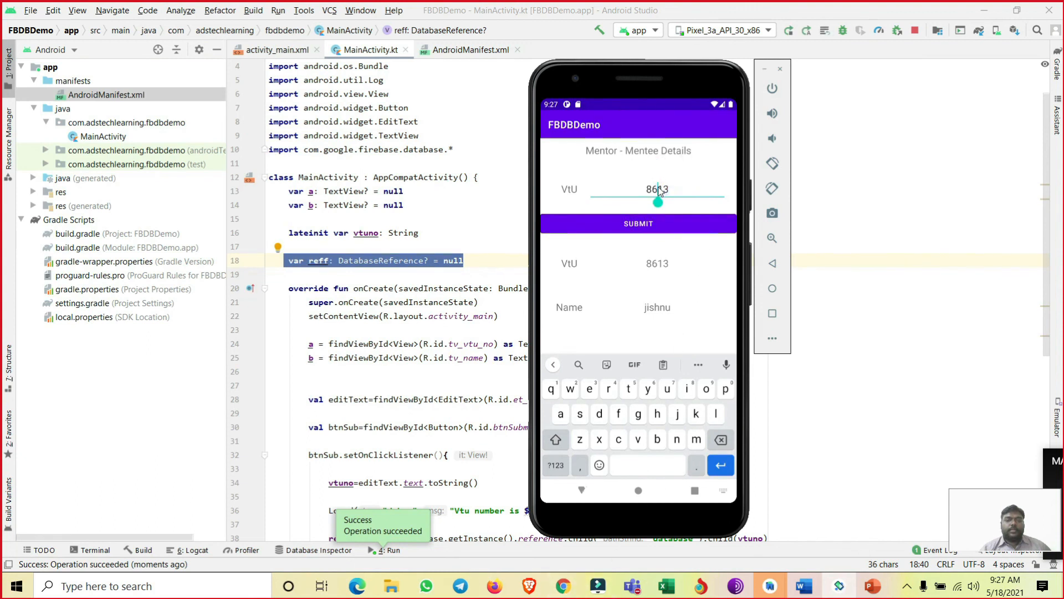
left_click(669, 188)
key("BackSpace")
key("BackSpace")
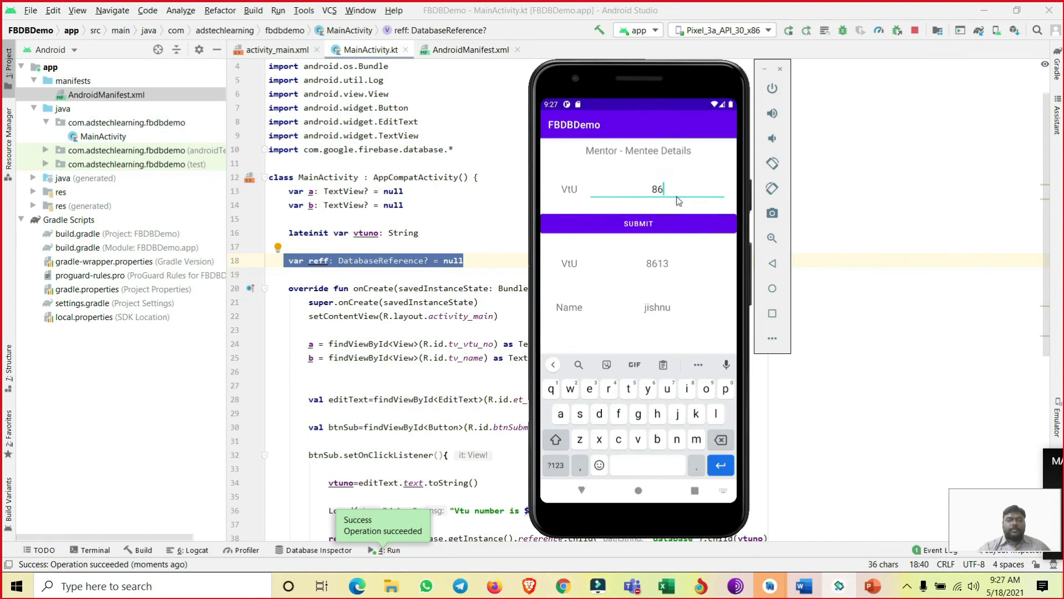
type("02")
left_click(641, 222)
- Change the VtU number to that of the database's second record and submit the lookup
left_click(669, 191)
key("BackSpace")
type("5")
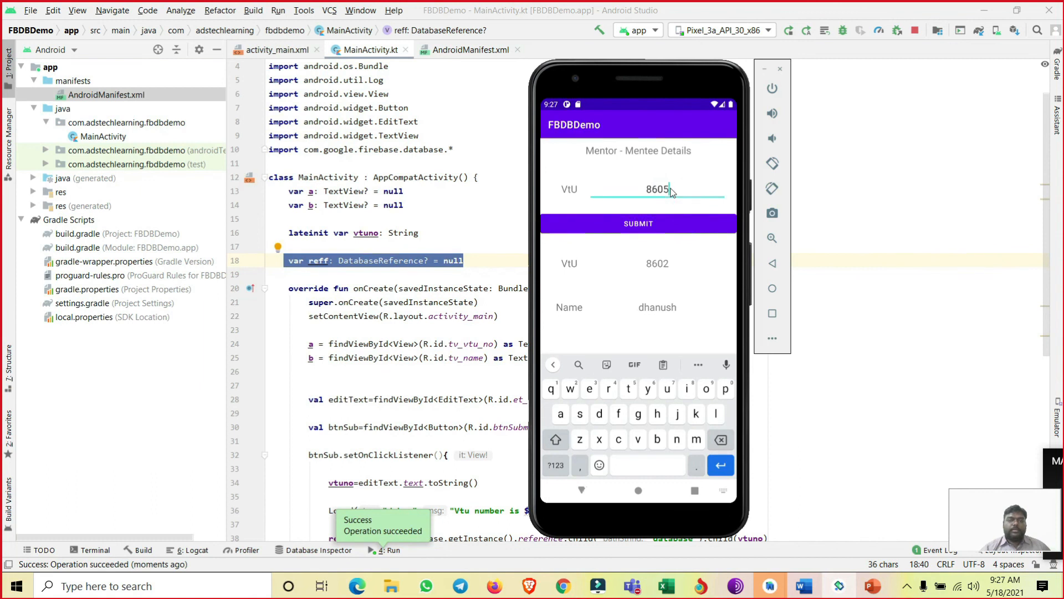
left_click(641, 221)
- Enter a VtU number that has no record, check it against the Realtime Database data in Chrome, and submit it in the emulator
left_click(679, 189)
key("BackSpace")
type("7")
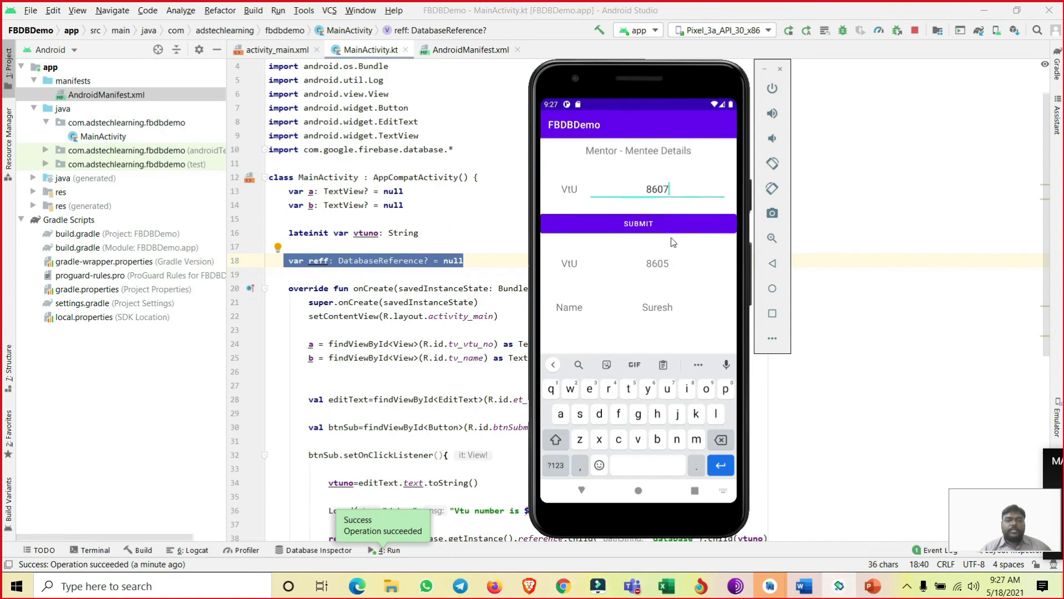
left_click(564, 586)
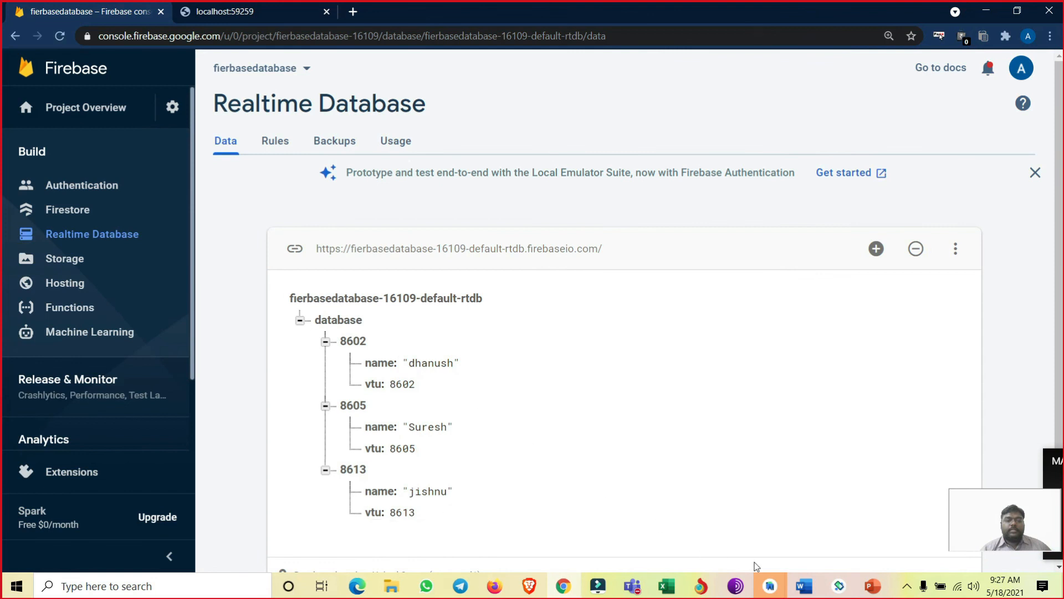
left_click(838, 586)
left_click(646, 222)
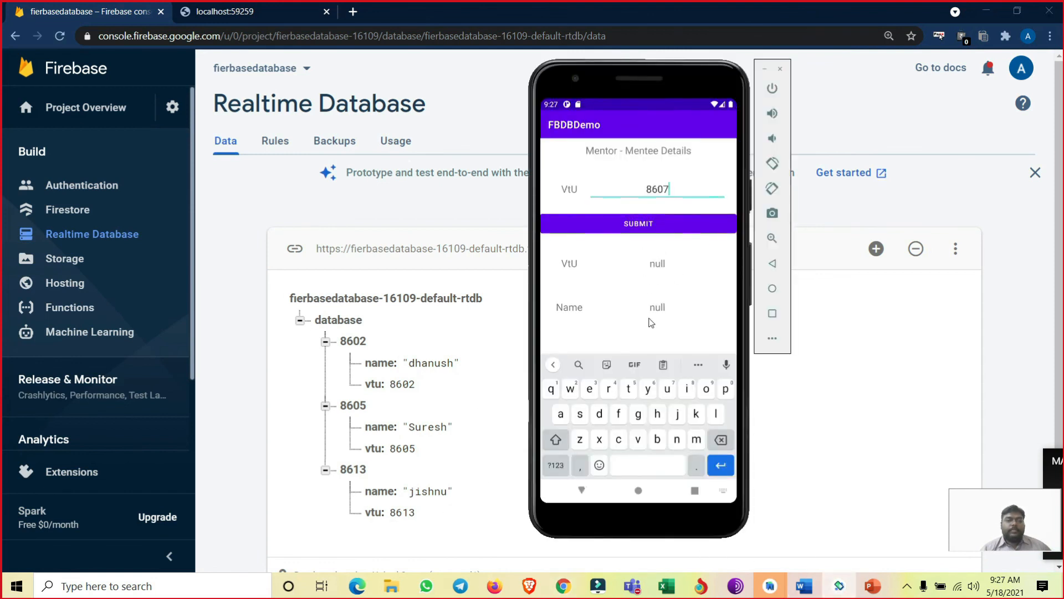
- Look up the second record's VtU number again in the emulator, and return to the Firebase console's database data
left_click(681, 192)
key("BackSpace")
type("5")
left_click(640, 224)
left_click(808, 390)
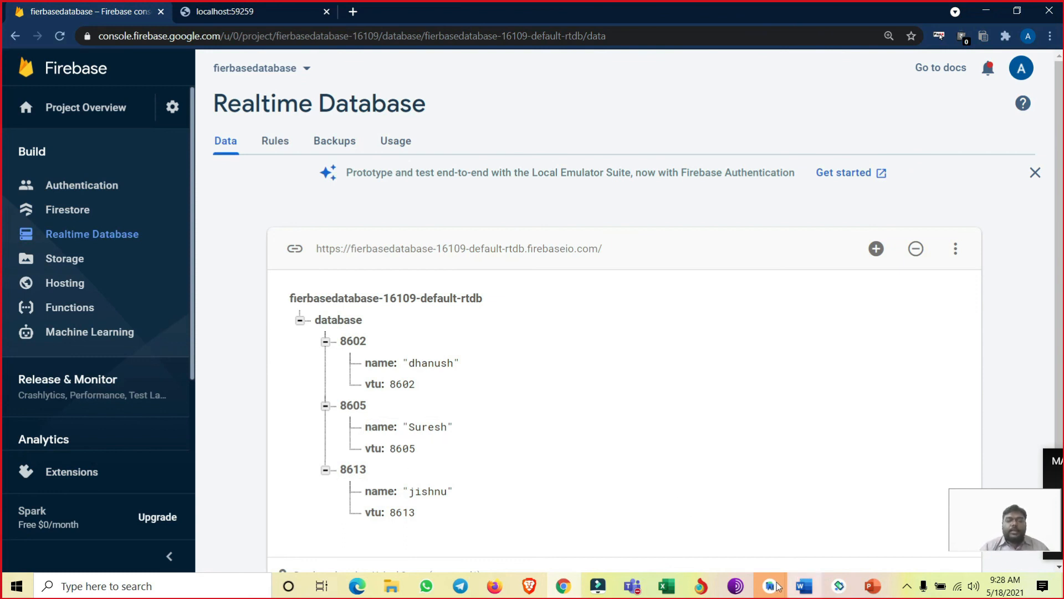
- Switch back to Android Studio and place the cursor on the onCreate line of MainActivity.kt
mouse_move(778, 587)
left_click(837, 513)
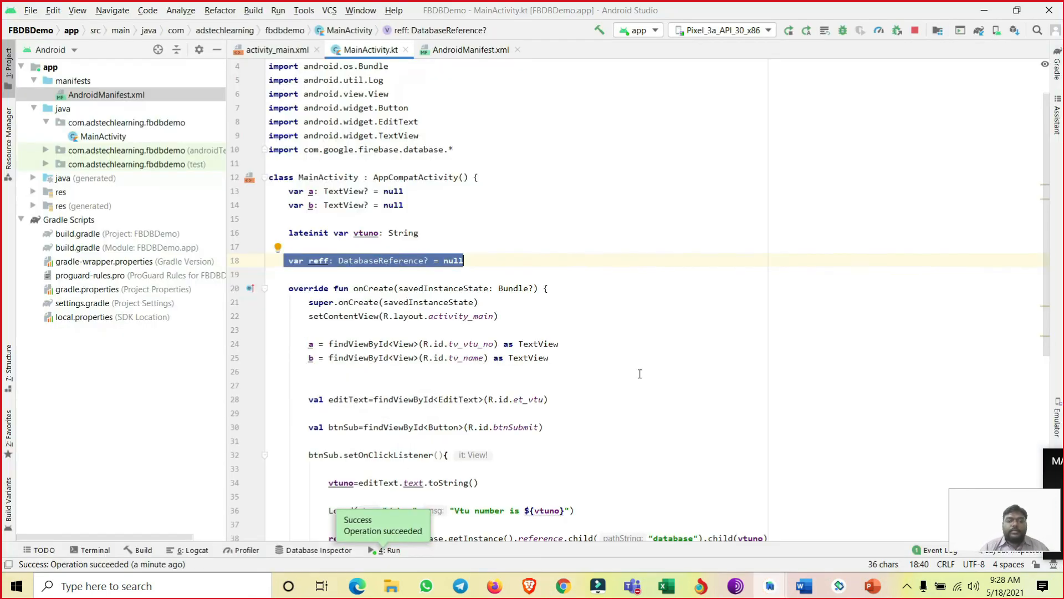
left_click(545, 289)
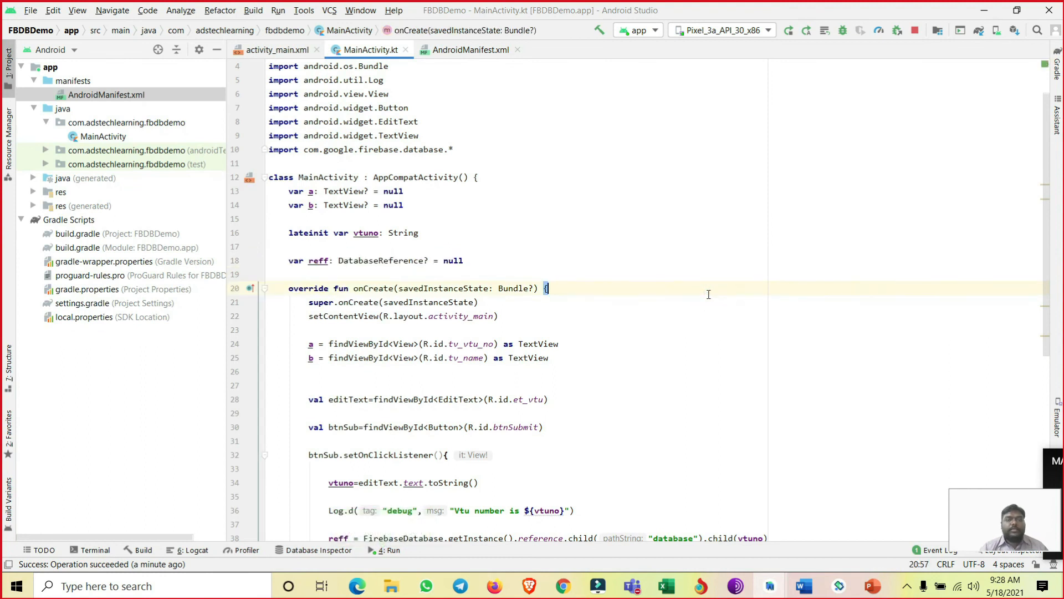